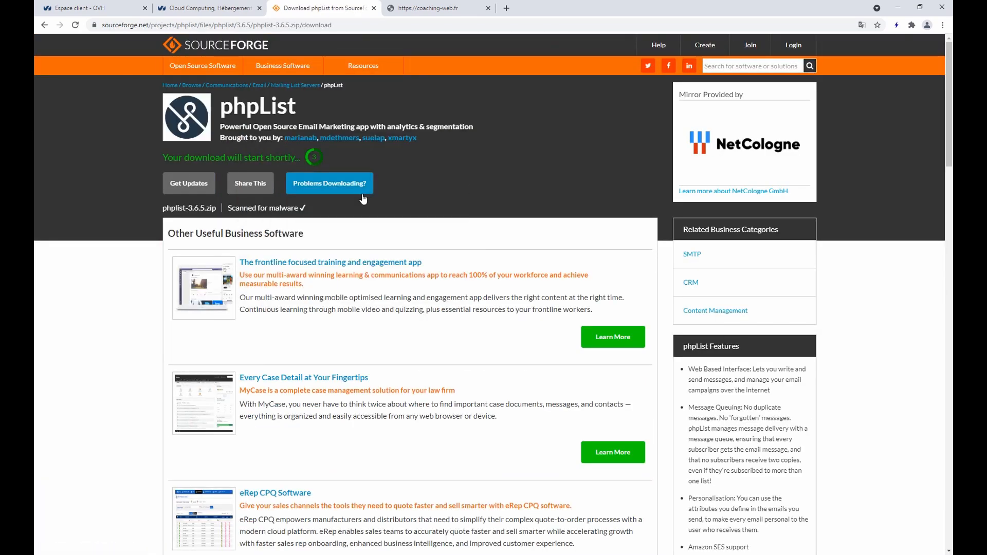
Leave the SourceForge phplist-3.6.5.zip download page and return to the phplist.org download page
{"action": "key", "text": "alt+Left"}
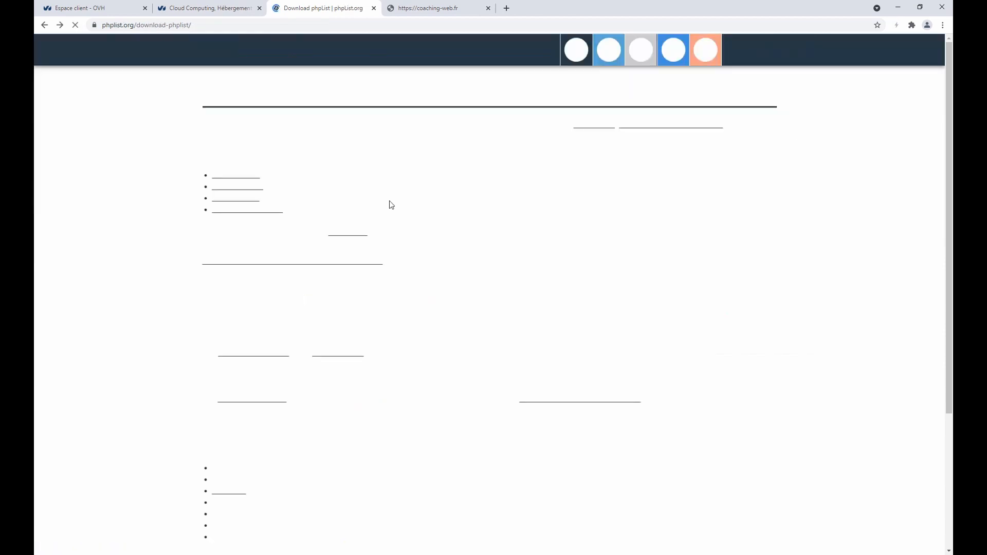
Start extracting phplist-3.6.5.zip in Téléchargements, then cancel the extraction
{"action": "key", "text": "alt+Tab"}
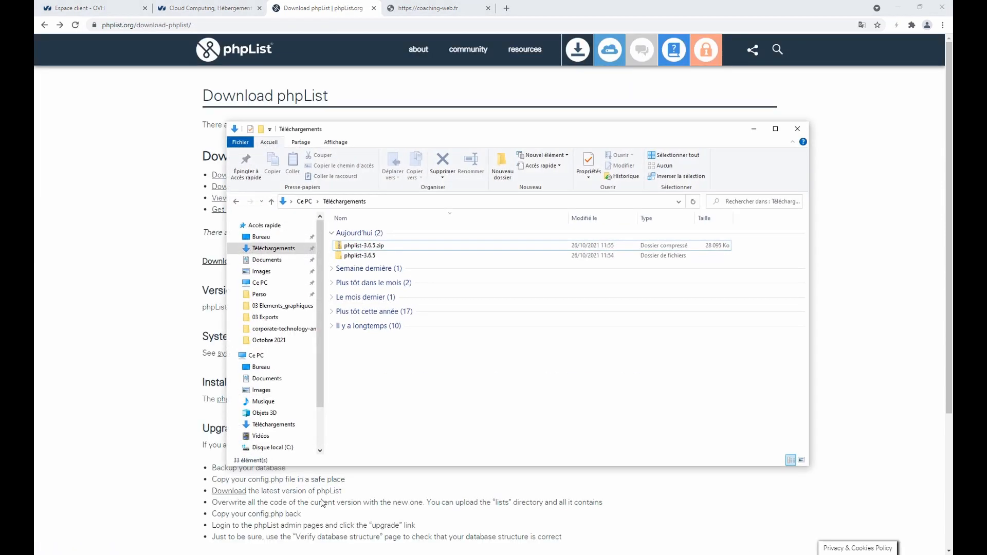
{"action": "left_click", "coordinate": [375, 249]}
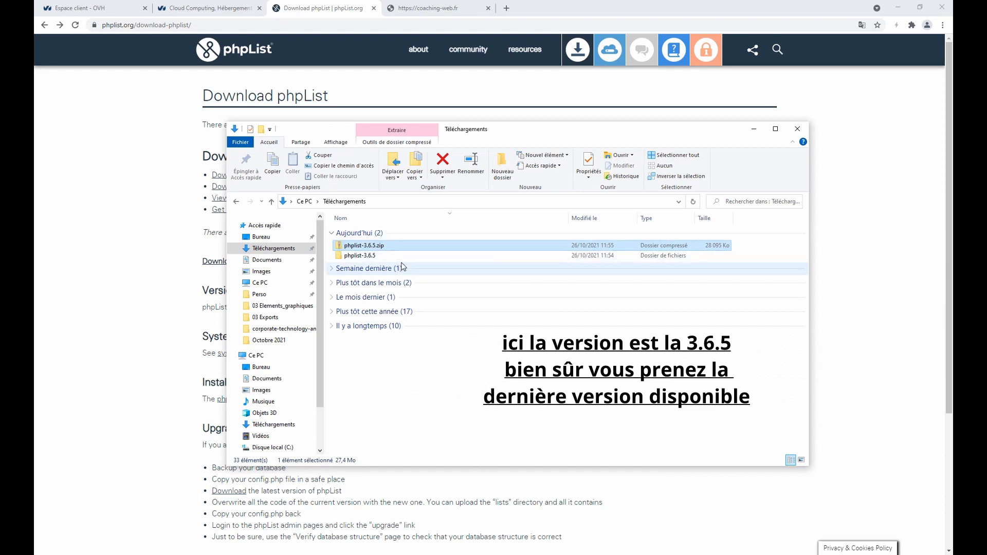
{"action": "right_click", "coordinate": [368, 249]}
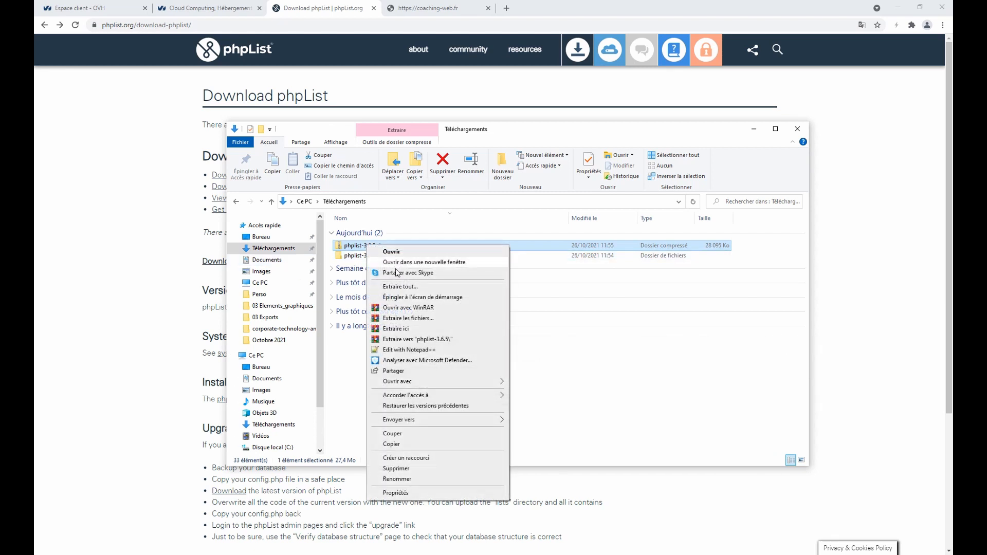
{"action": "left_click", "coordinate": [400, 287]}
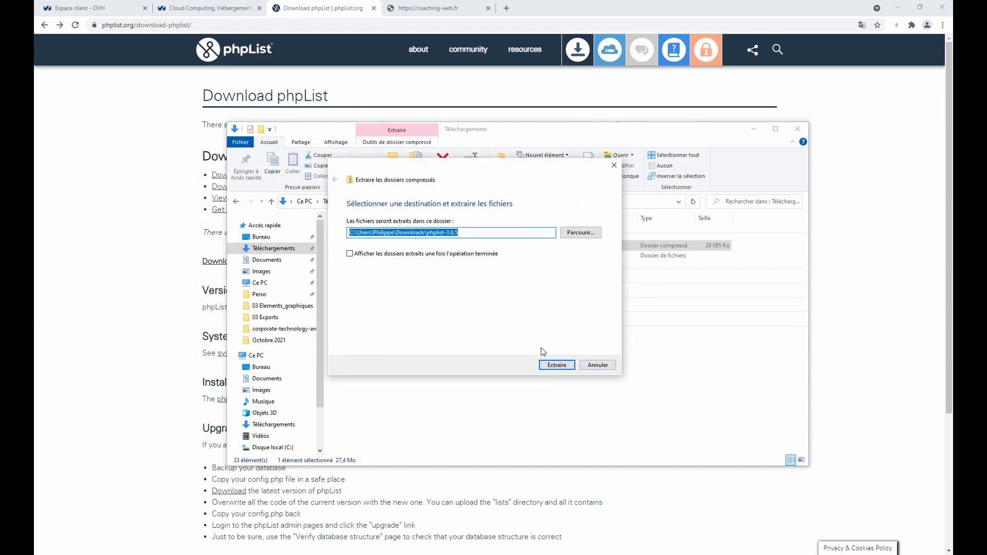
{"action": "left_click", "coordinate": [592, 367]}
Check the already-extracted phplist-3.6.5 folder, then return to the OVHcloud homepage in the browser
{"action": "left_click", "coordinate": [370, 256]}
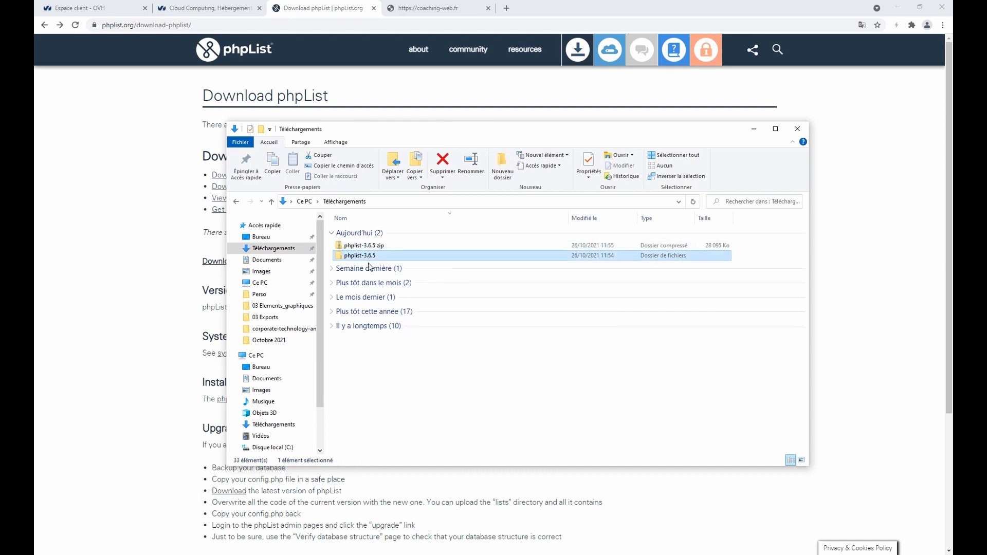
{"action": "double_click", "coordinate": [369, 256]}
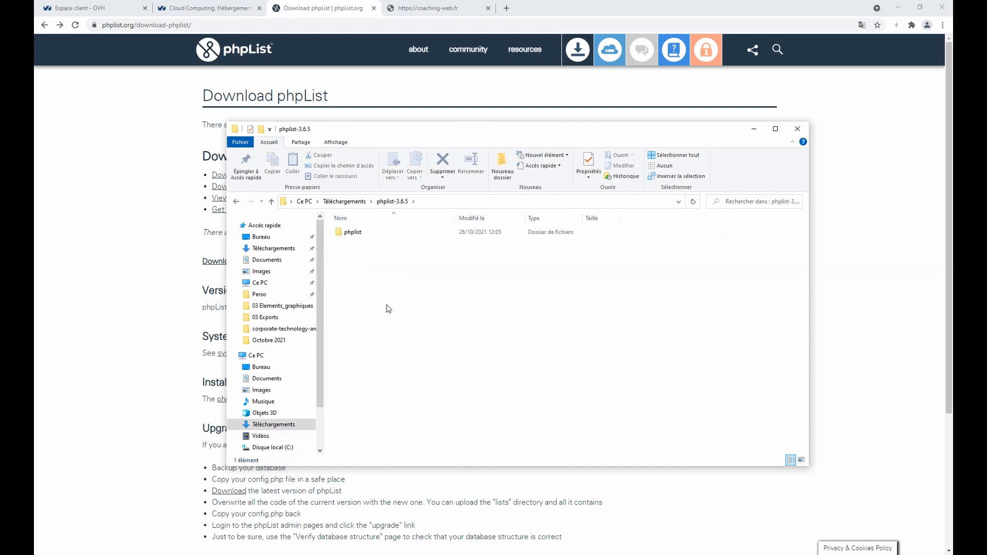
{"action": "key", "text": "alt+Left"}
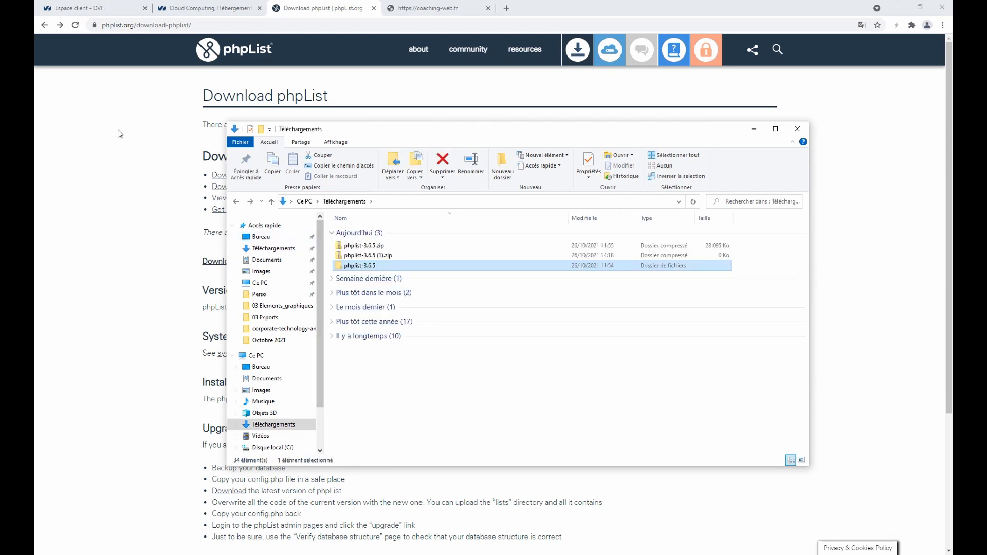
{"action": "left_click", "coordinate": [119, 132]}
{"action": "left_click", "coordinate": [206, 6]}
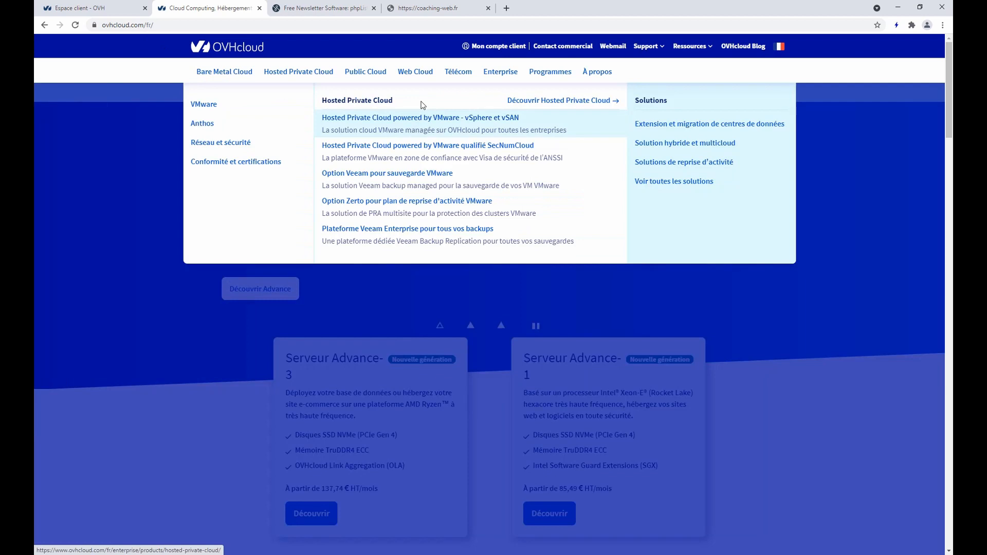
Open OVHcloud's Hébergements Web offers page and read the Pro plan description
{"action": "mouse_move", "coordinate": [415, 72]}
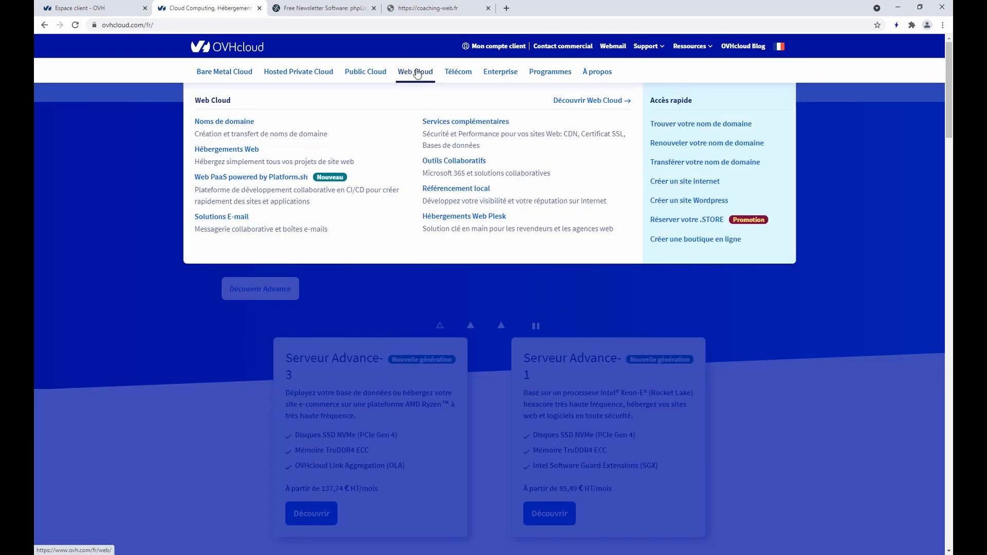
{"action": "left_click", "coordinate": [238, 158]}
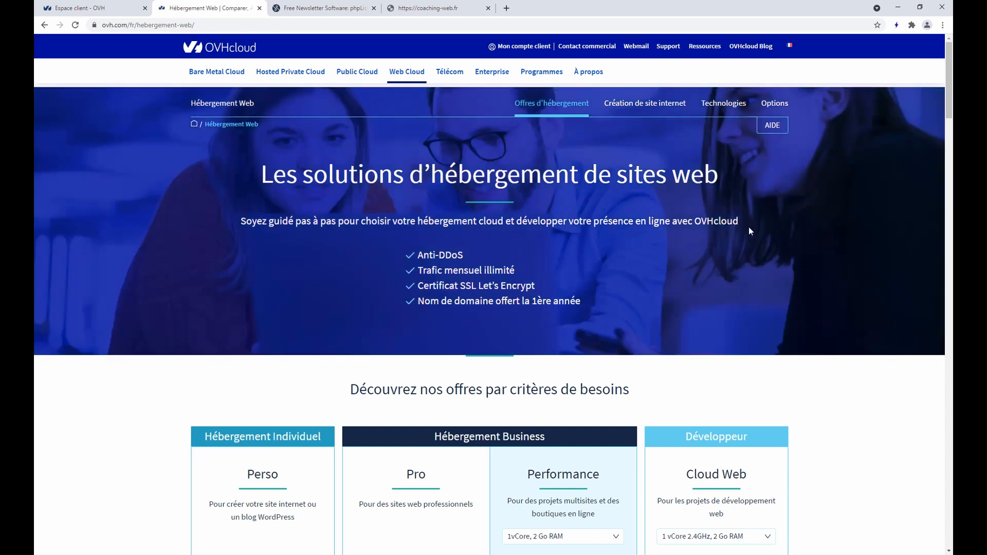
{"action": "scroll", "coordinate": [767, 230], "scroll_direction": "down", "scroll_amount": 4}
{"action": "scroll", "coordinate": [760, 235], "scroll_direction": "down", "scroll_amount": 1}
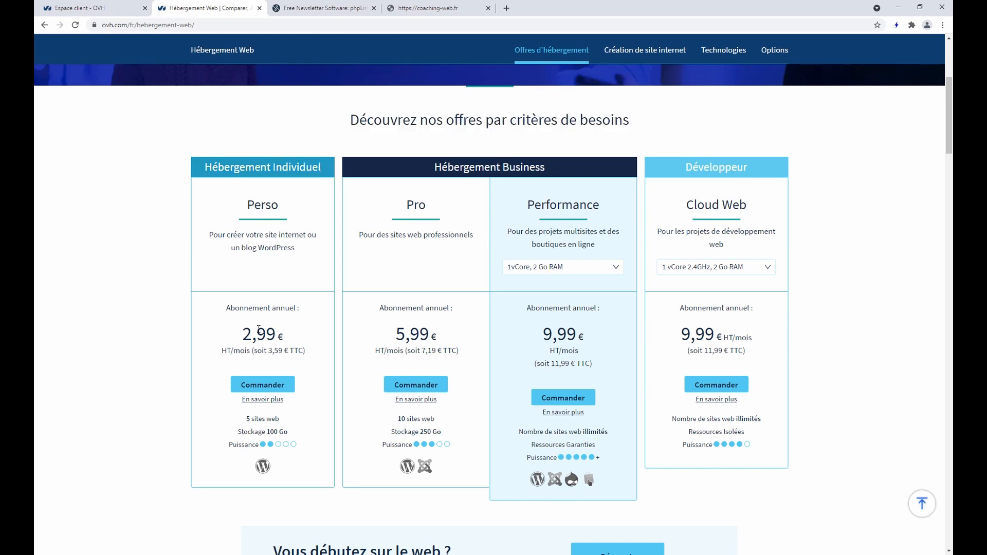
{"action": "left_click_drag", "start_coordinate": [406, 205], "coordinate": [481, 241]}
{"action": "left_click", "coordinate": [445, 229]}
Review the plan comparison table, including the 1x 200 Mo entry, and the Découvrez nos offres section
{"action": "scroll", "coordinate": [433, 215], "scroll_direction": "down", "scroll_amount": 3}
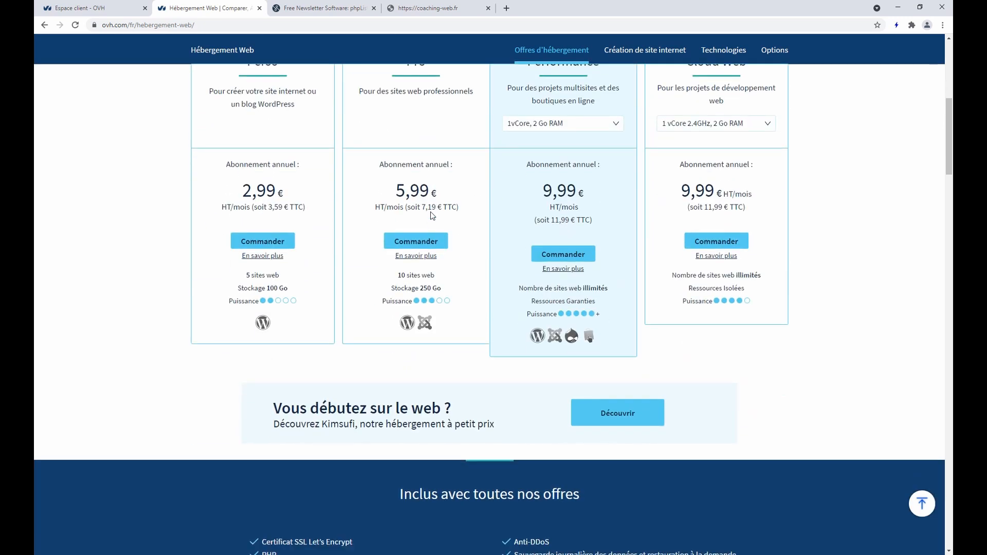
{"action": "scroll", "coordinate": [432, 212], "scroll_direction": "down", "scroll_amount": 10}
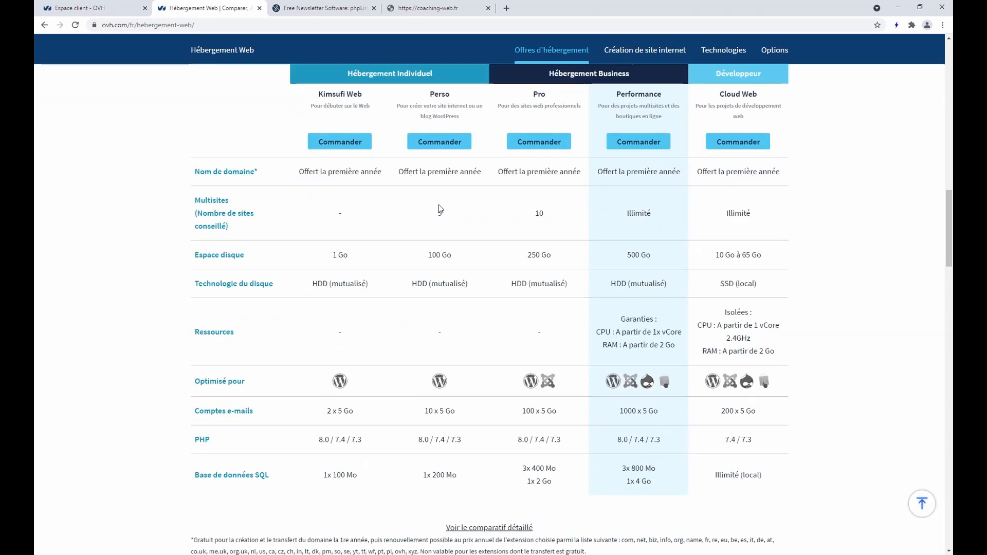
{"action": "scroll", "coordinate": [368, 201], "scroll_direction": "up", "scroll_amount": 2}
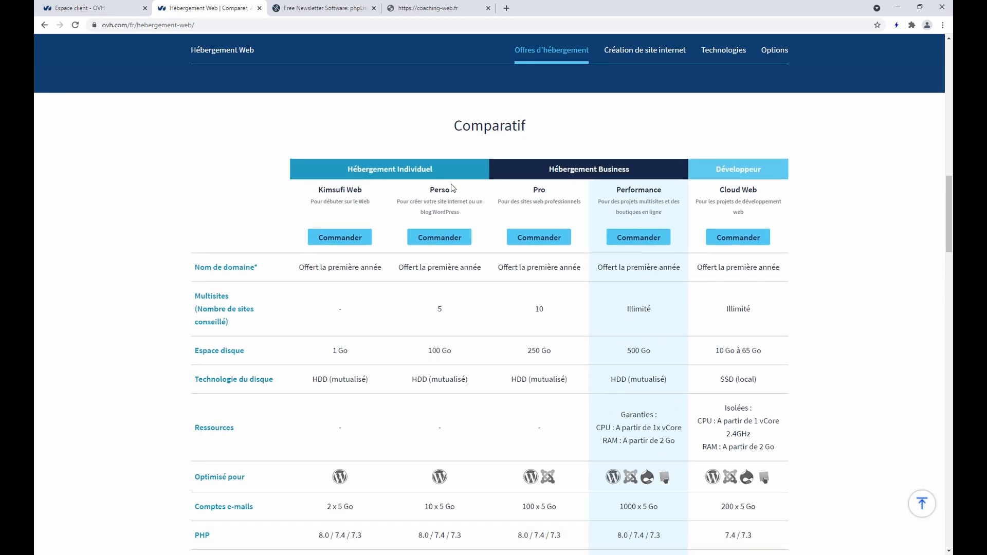
{"action": "scroll", "coordinate": [450, 186], "scroll_direction": "down", "scroll_amount": 4}
{"action": "scroll", "coordinate": [449, 185], "scroll_direction": "down", "scroll_amount": 2}
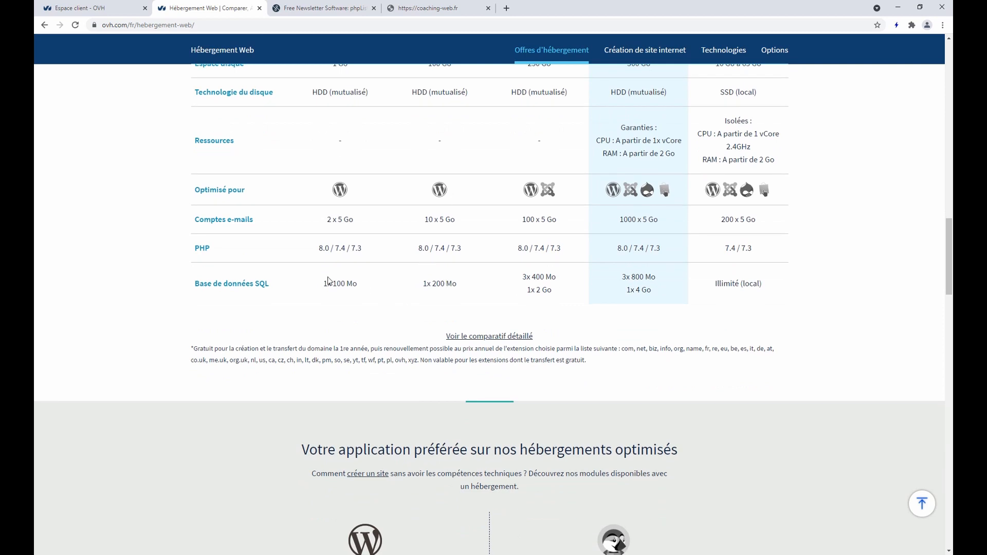
{"action": "left_click_drag", "start_coordinate": [425, 287], "coordinate": [461, 290]}
{"action": "scroll", "coordinate": [509, 311], "scroll_direction": "up", "scroll_amount": 1}
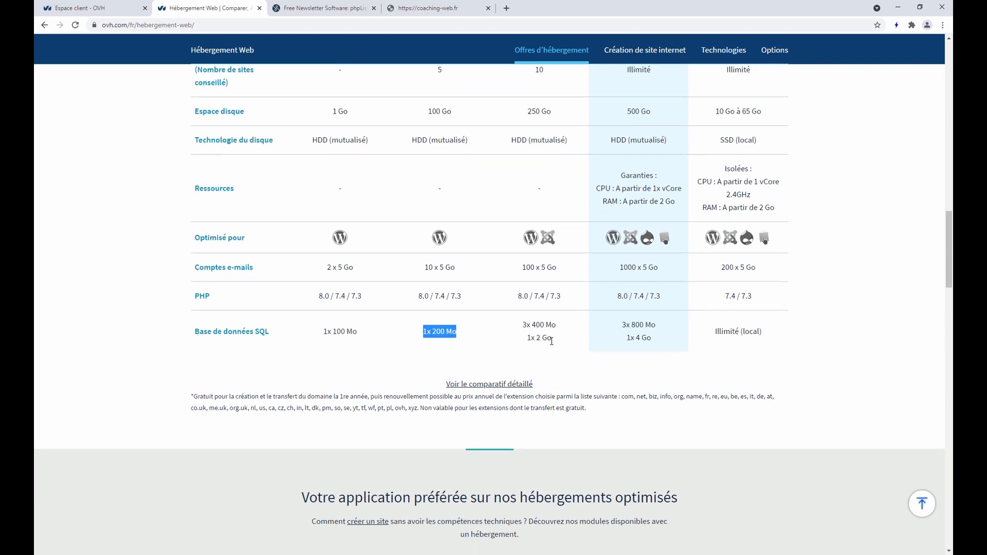
{"action": "left_click", "coordinate": [439, 332]}
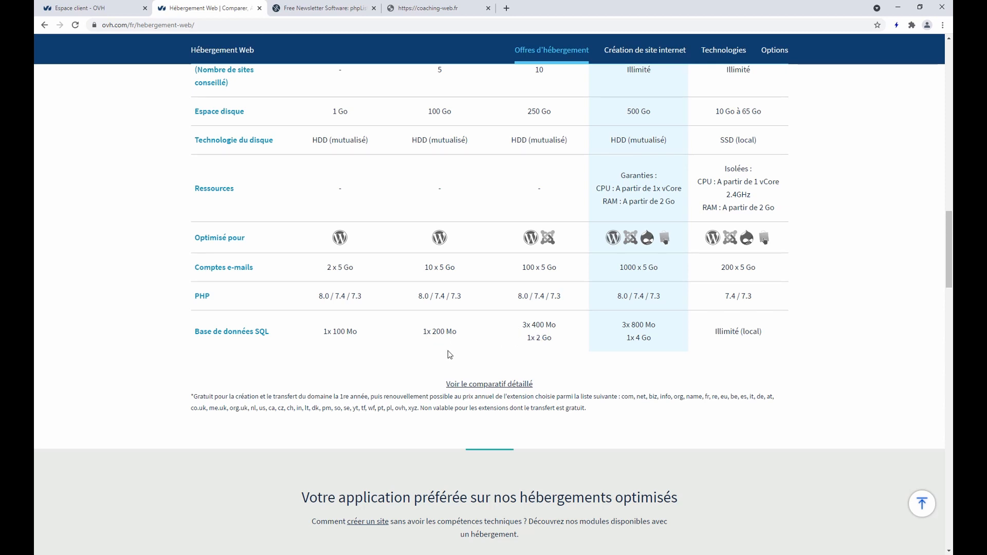
{"action": "scroll", "coordinate": [449, 355], "scroll_direction": "up", "scroll_amount": 6}
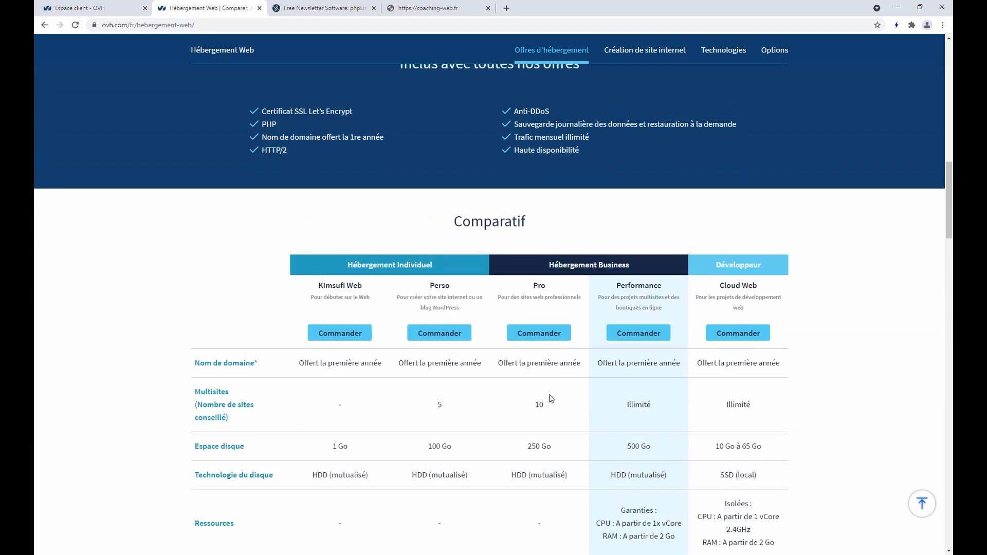
{"action": "scroll", "coordinate": [551, 399], "scroll_direction": "up", "scroll_amount": 10}
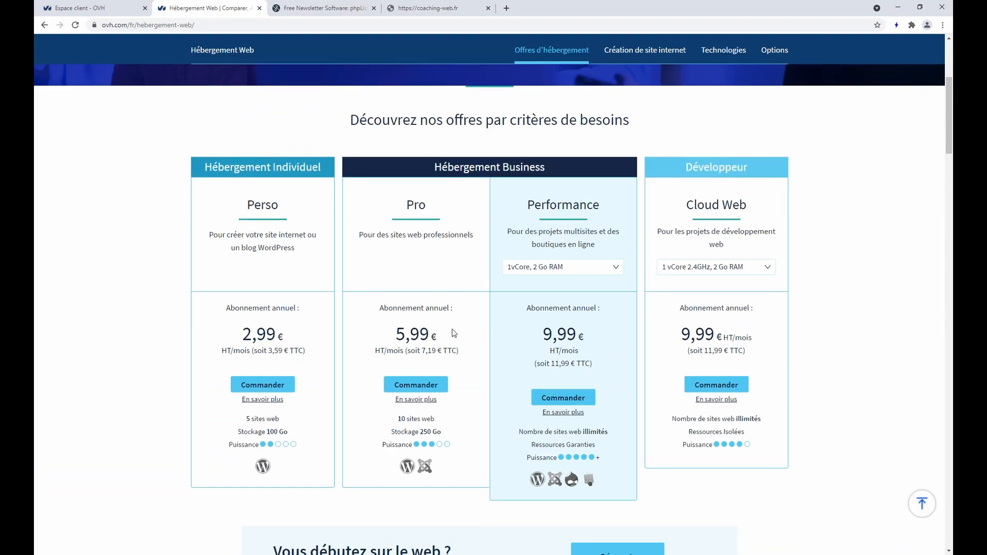
{"action": "left_click_drag", "start_coordinate": [356, 115], "coordinate": [647, 123]}
{"action": "left_click", "coordinate": [524, 152]}
{"action": "left_click", "coordinate": [97, 8]}
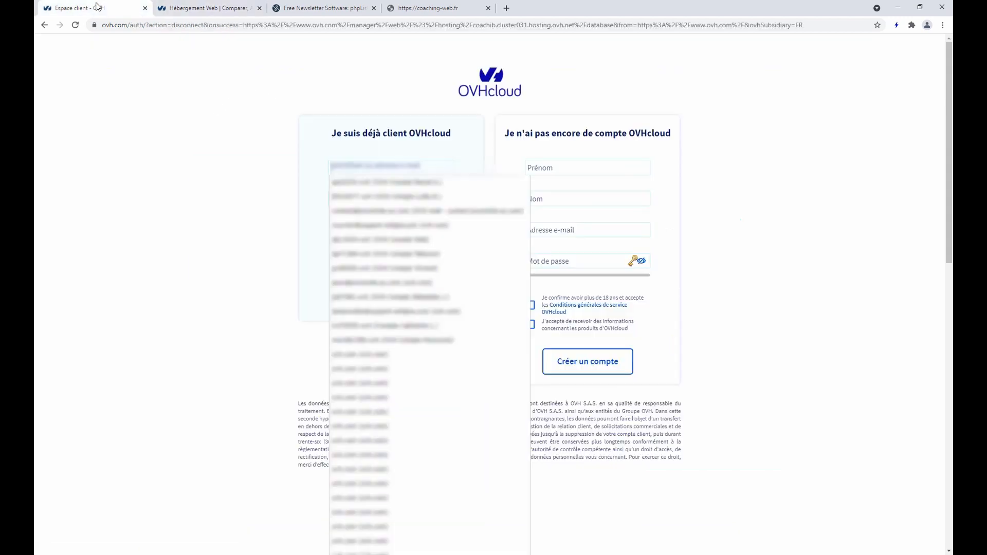
Sign in to the OVHcloud customer area with the saved account credentials
{"action": "left_click", "coordinate": [168, 124]}
{"action": "left_click", "coordinate": [349, 167]}
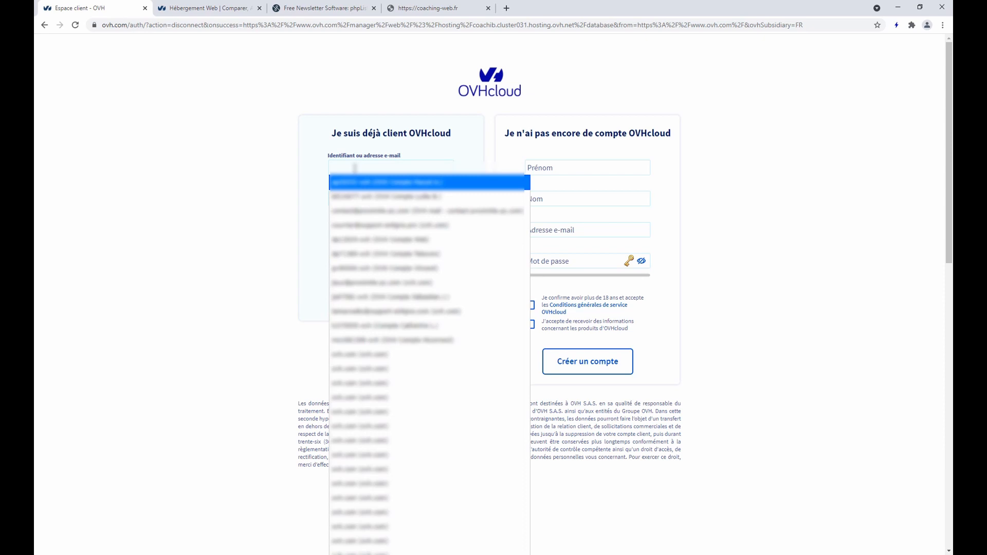
{"action": "left_click", "coordinate": [381, 240]}
{"action": "left_click", "coordinate": [392, 248]}
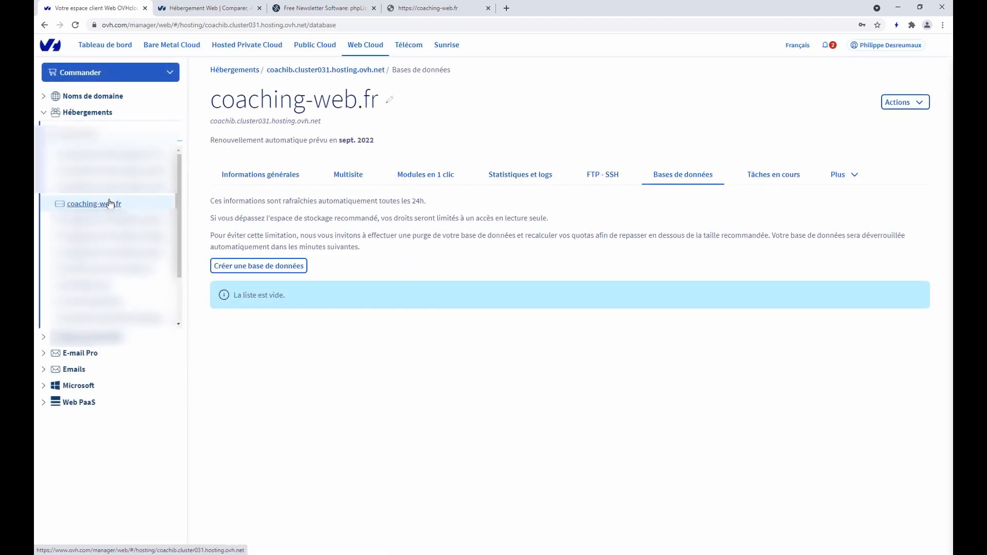
Glance at the coaching-web.fr site, then open the coaching-web.fr hosting's Bases de données section
{"action": "left_click", "coordinate": [434, 8]}
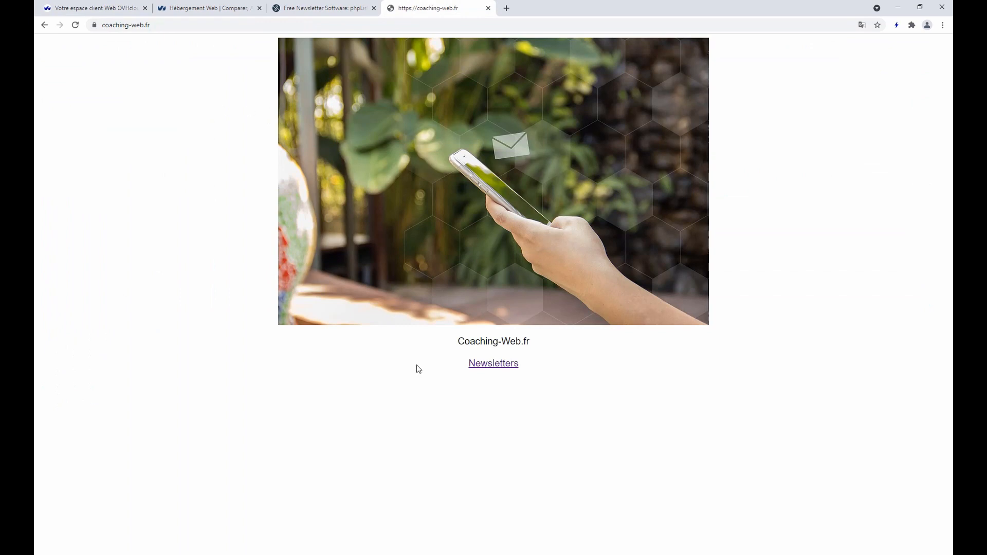
{"action": "left_click_drag", "start_coordinate": [468, 341], "coordinate": [561, 348]}
{"action": "left_click", "coordinate": [560, 348]}
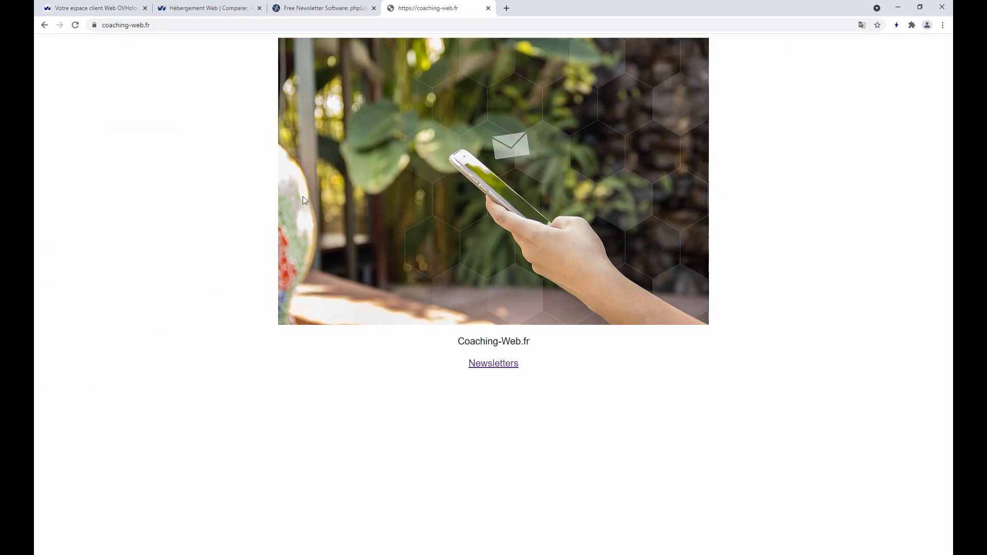
{"action": "left_click", "coordinate": [98, 9]}
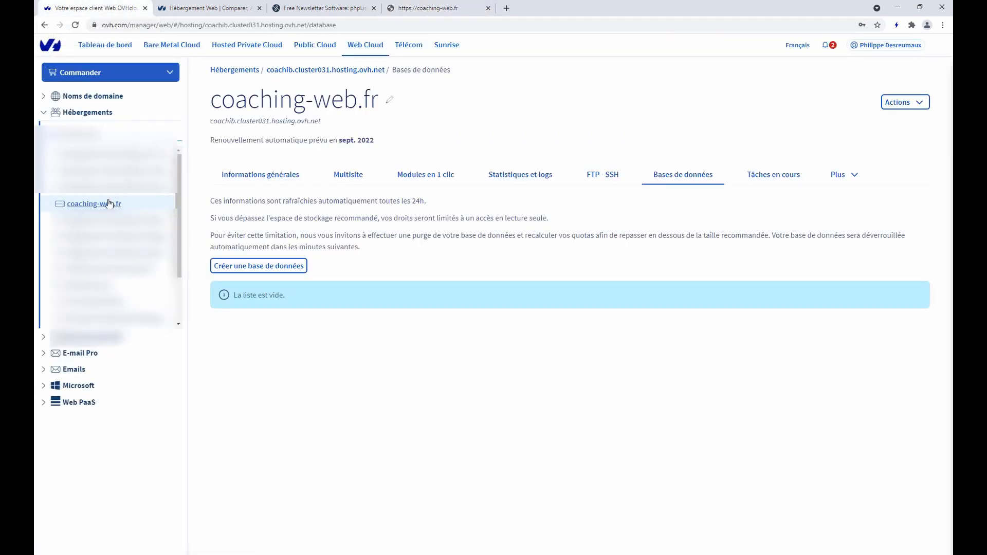
{"action": "left_click", "coordinate": [92, 205]}
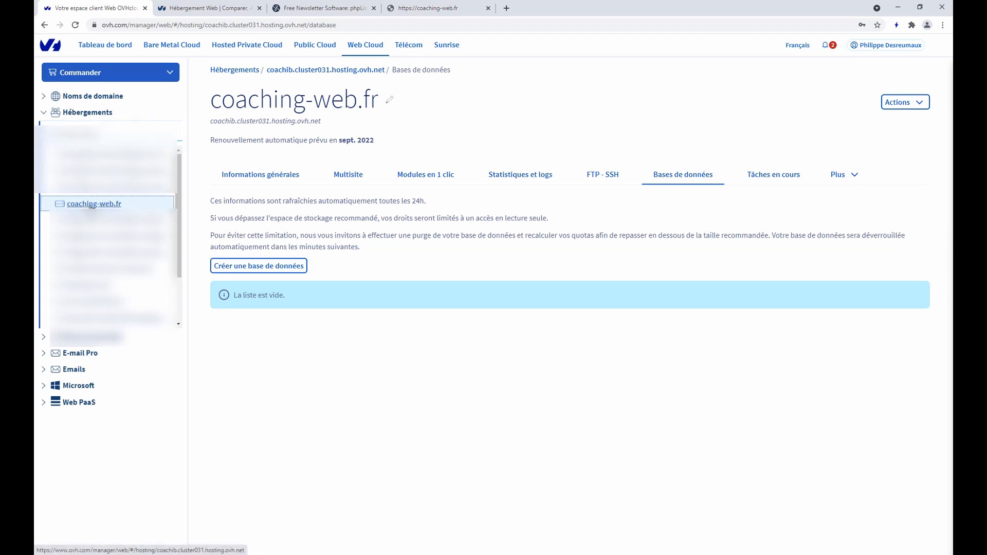
{"action": "left_click", "coordinate": [674, 181]}
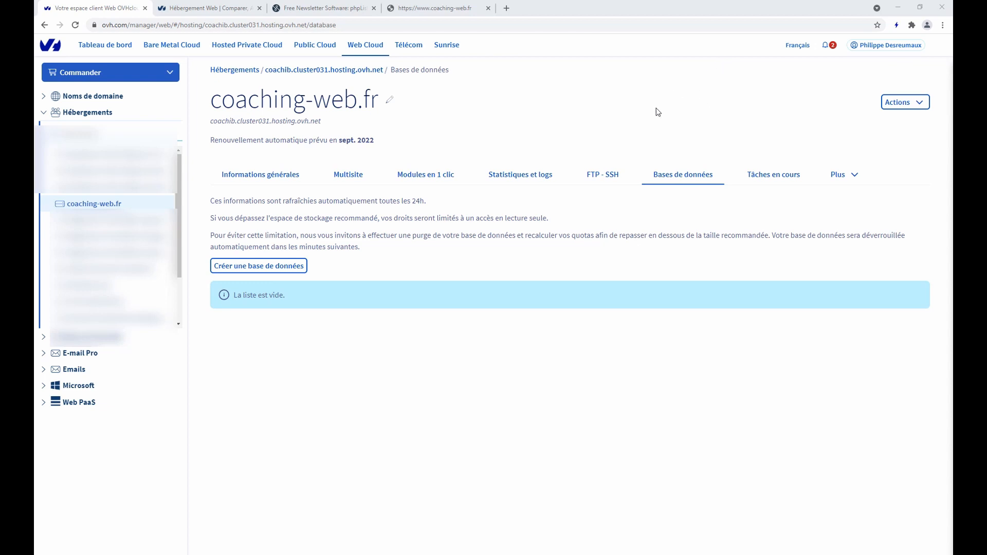
View the coaching-web.fr hosting's FTP - SSH details, then go to the coaching-web.fr site
{"action": "left_click", "coordinate": [617, 173]}
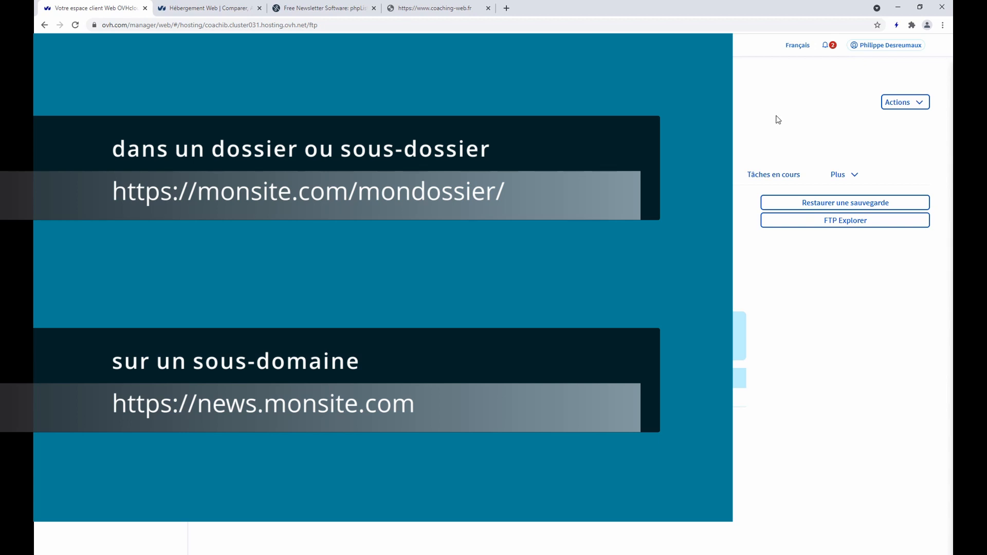
{"action": "left_click", "coordinate": [441, 8]}
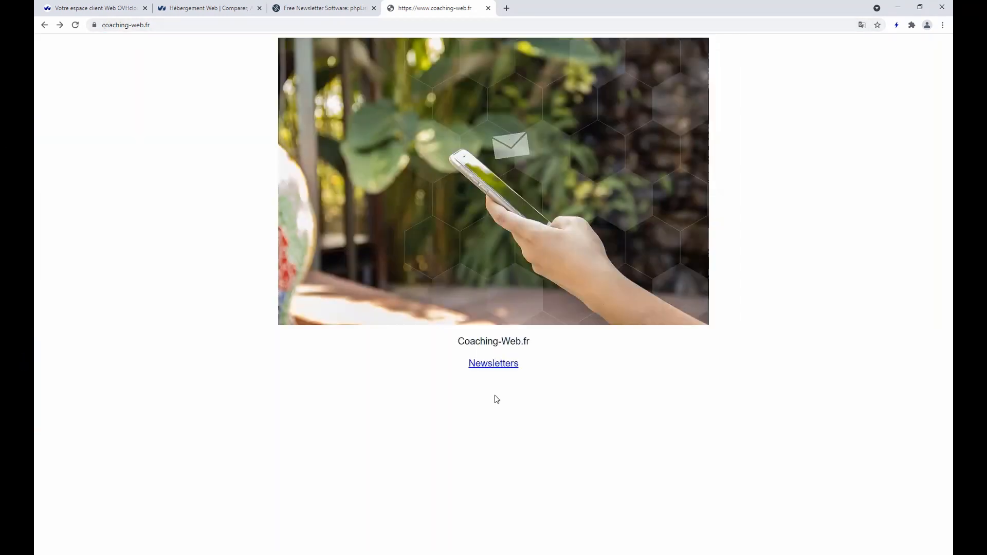
Try the Newsletters link to coaching-web.fr/news, return from the 404 page, and start a new tab
{"action": "left_click", "coordinate": [482, 366]}
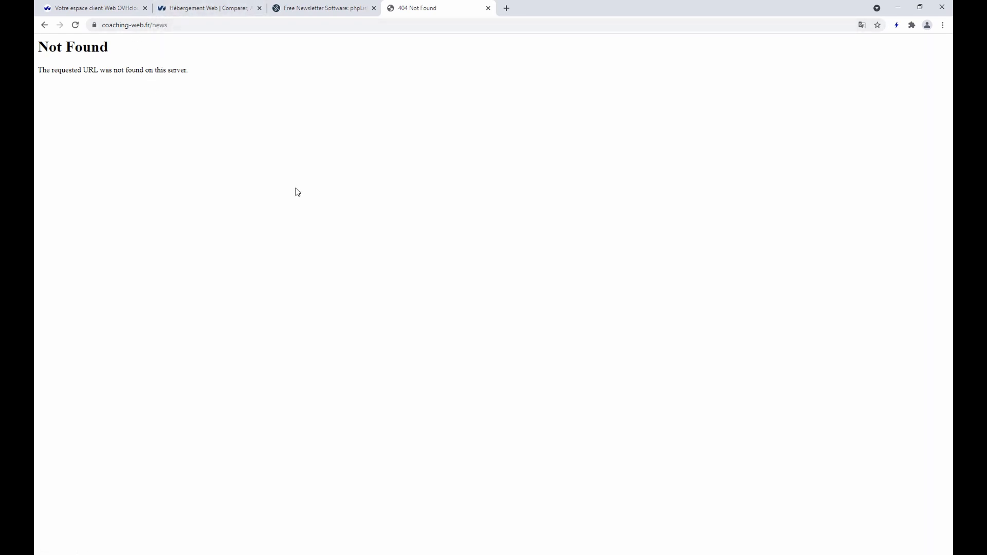
{"action": "key", "text": "alt+Left"}
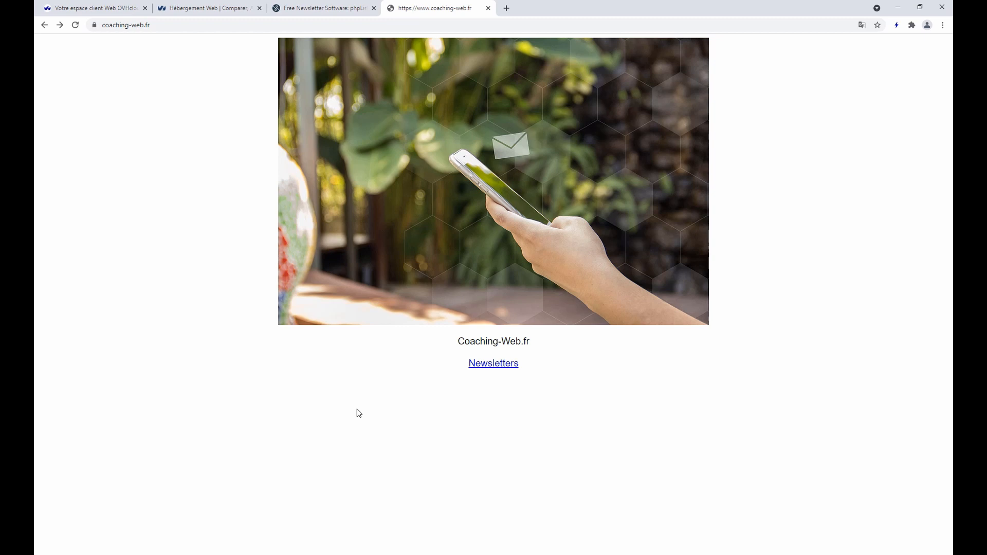
{"action": "left_click", "coordinate": [507, 9]}
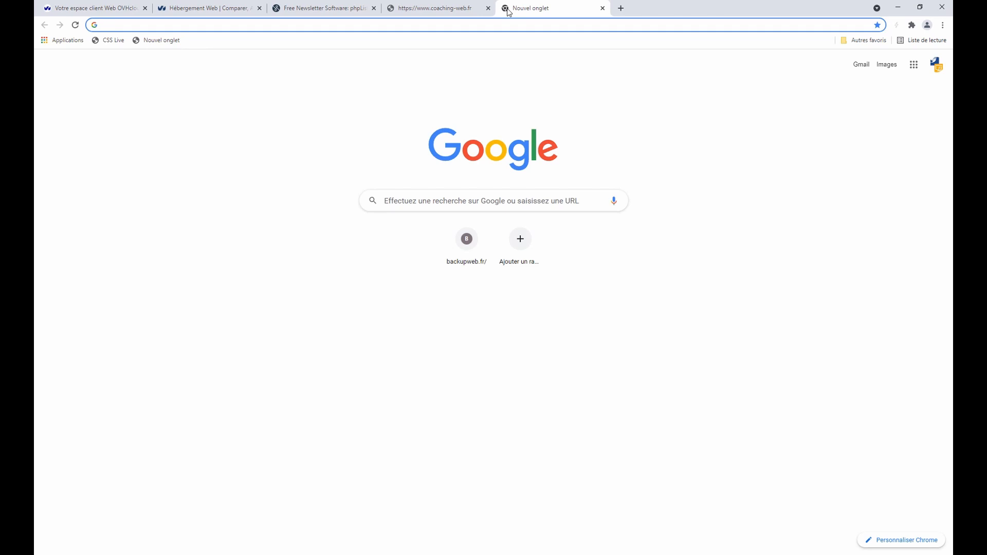
{"action": "type", "text": "filzezilla"}
{"action": "key", "text": "Return"}
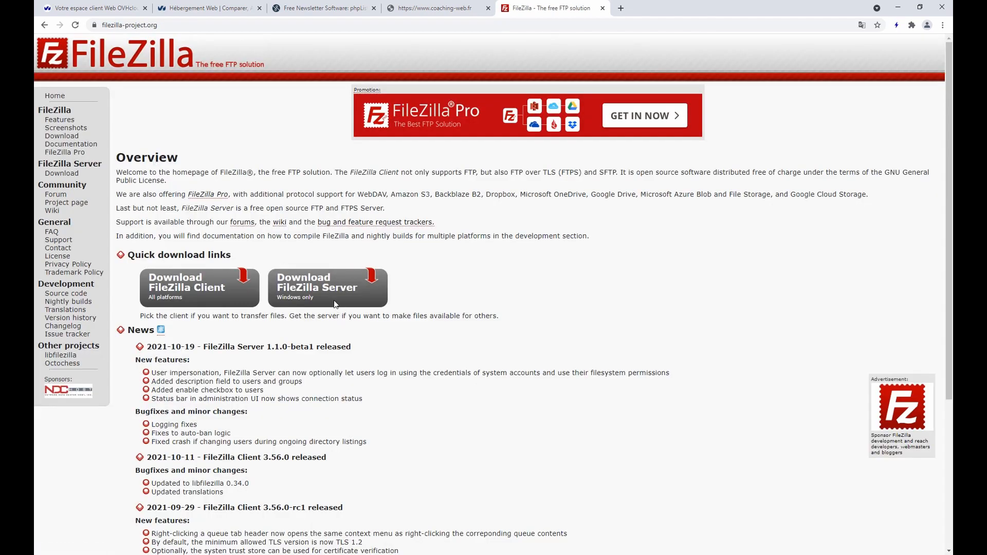
{"action": "left_click", "coordinate": [188, 288]}
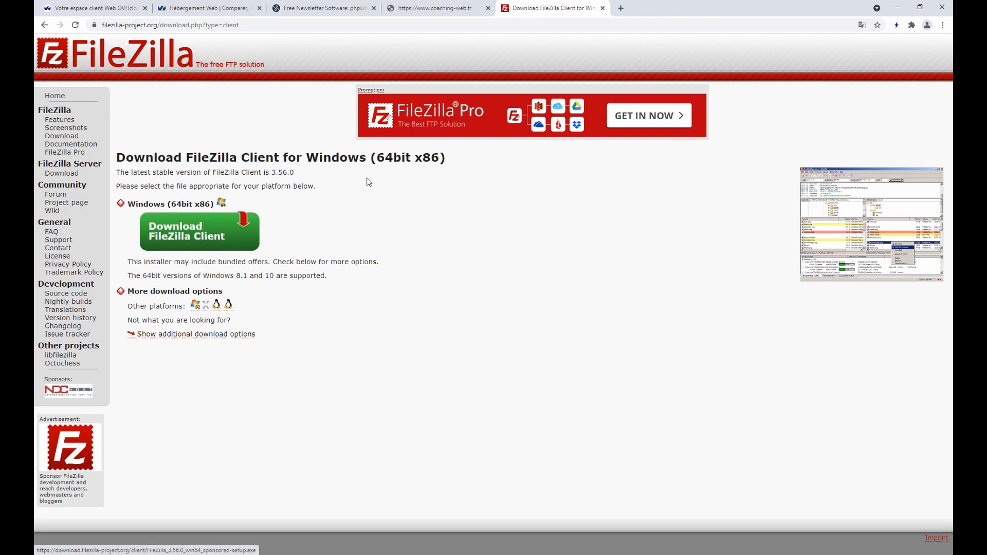
{"action": "left_click", "coordinate": [602, 8]}
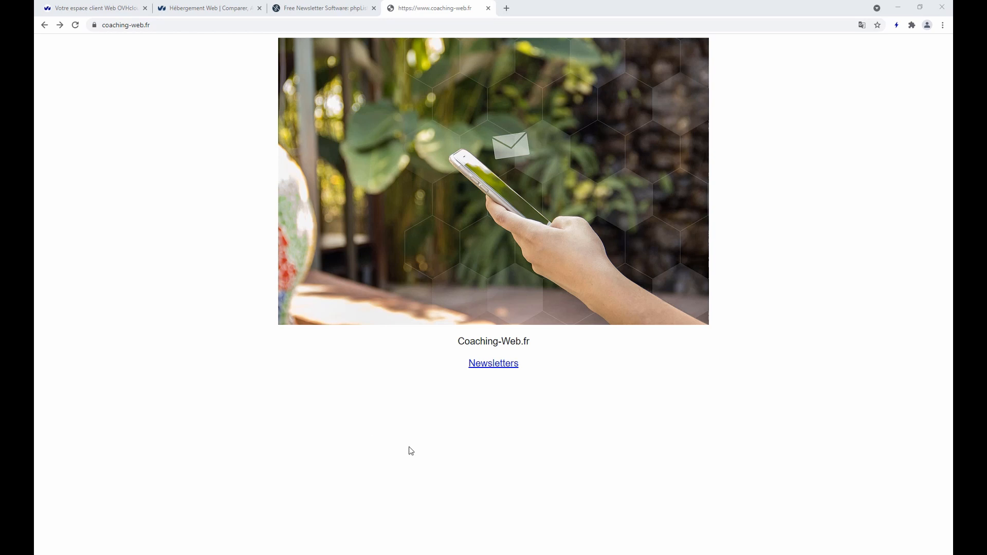
In FileZilla's Site Manager, add a new site named Coaching-Web.fr using the SFTP protocol
{"action": "left_click", "coordinate": [300, 549]}
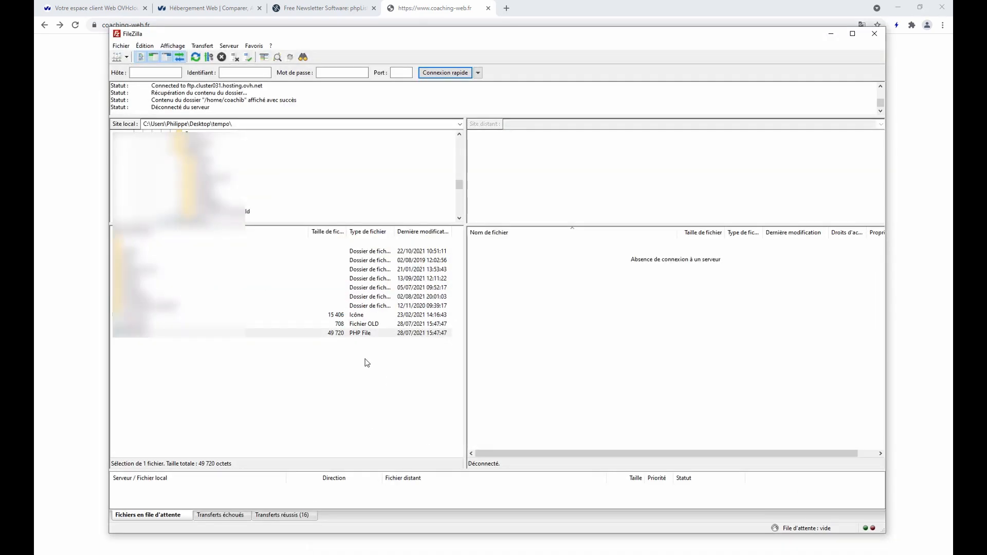
{"action": "left_click", "coordinate": [118, 60]}
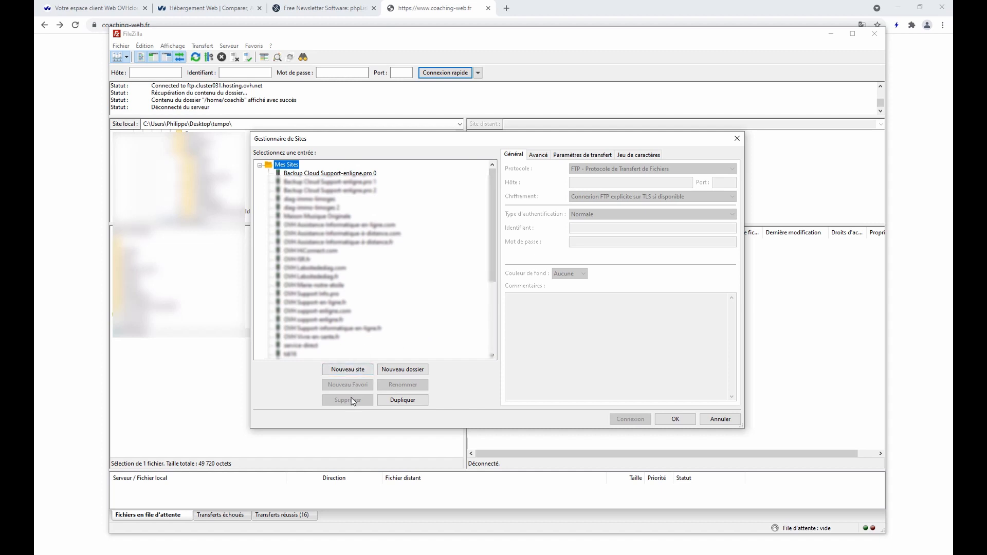
{"action": "left_click", "coordinate": [354, 372]}
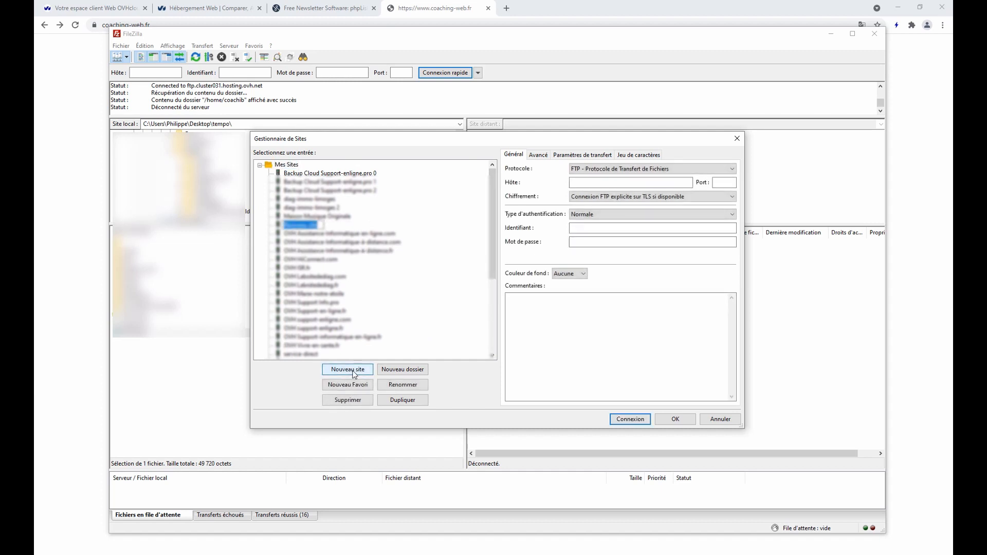
{"action": "type", "text": "Coa"}
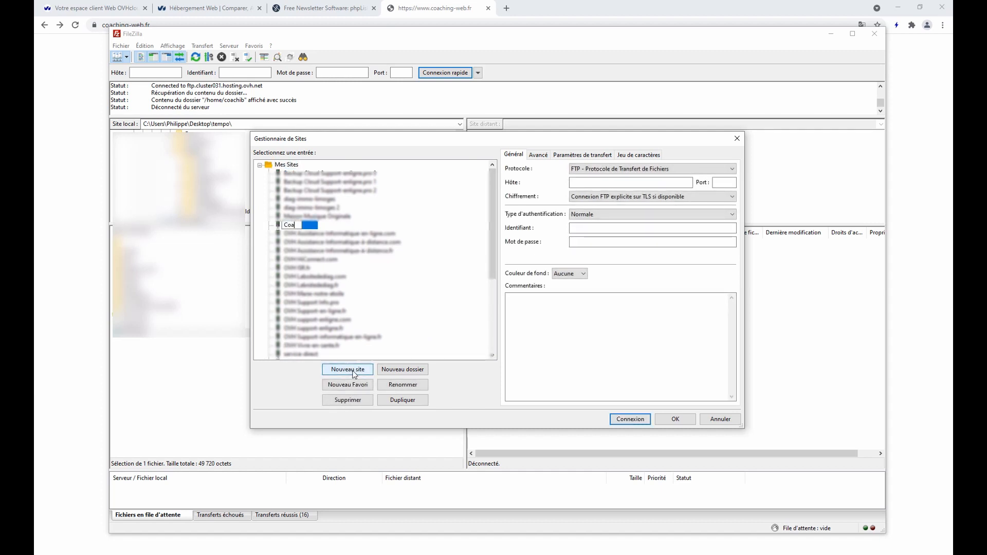
{"action": "type", "text": "ching-Web.fr"}
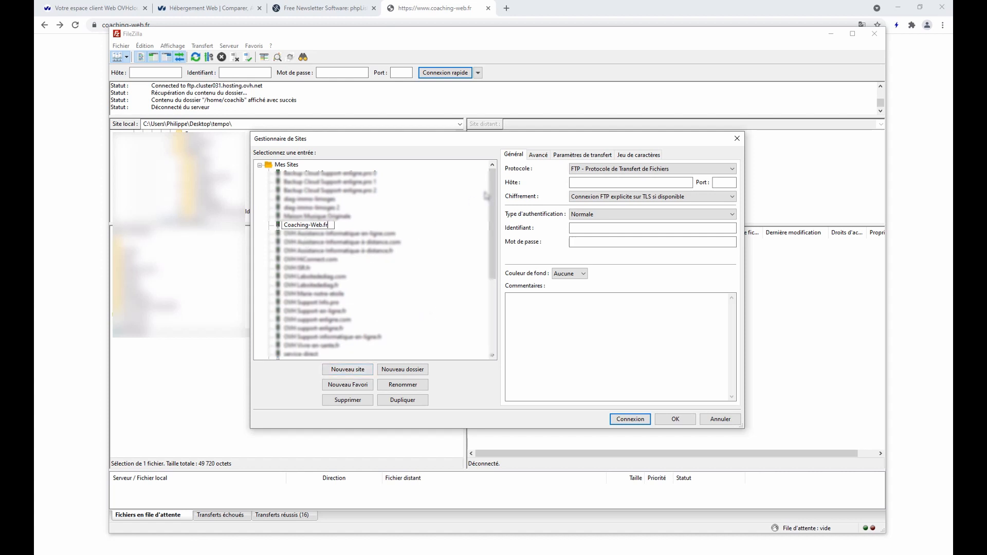
{"action": "key", "text": "Return"}
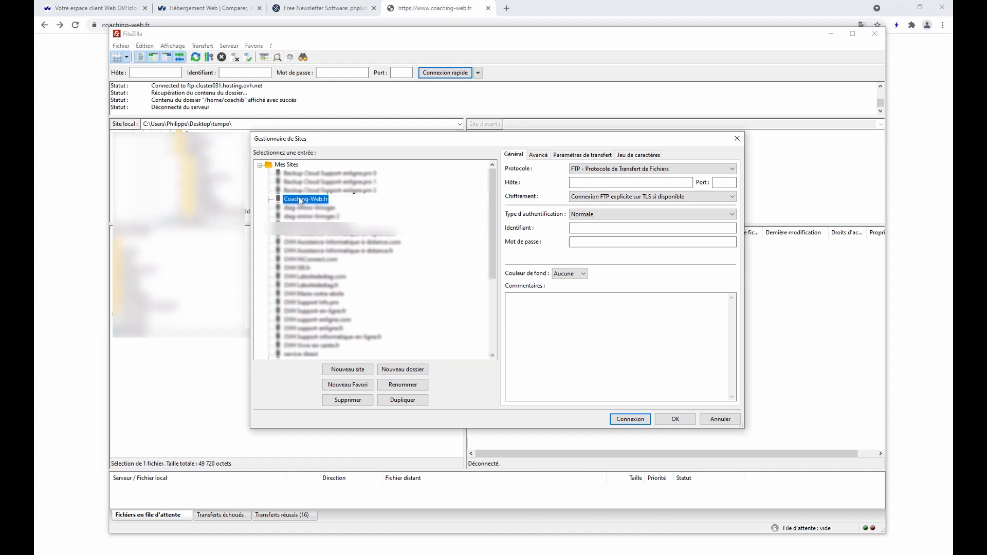
{"action": "left_click", "coordinate": [590, 171]}
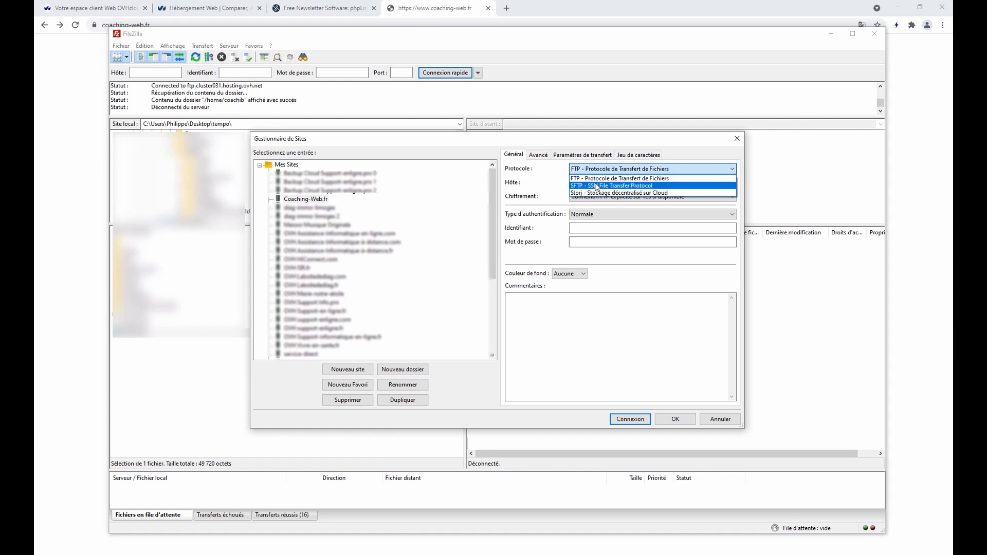
{"action": "left_click", "coordinate": [595, 185]}
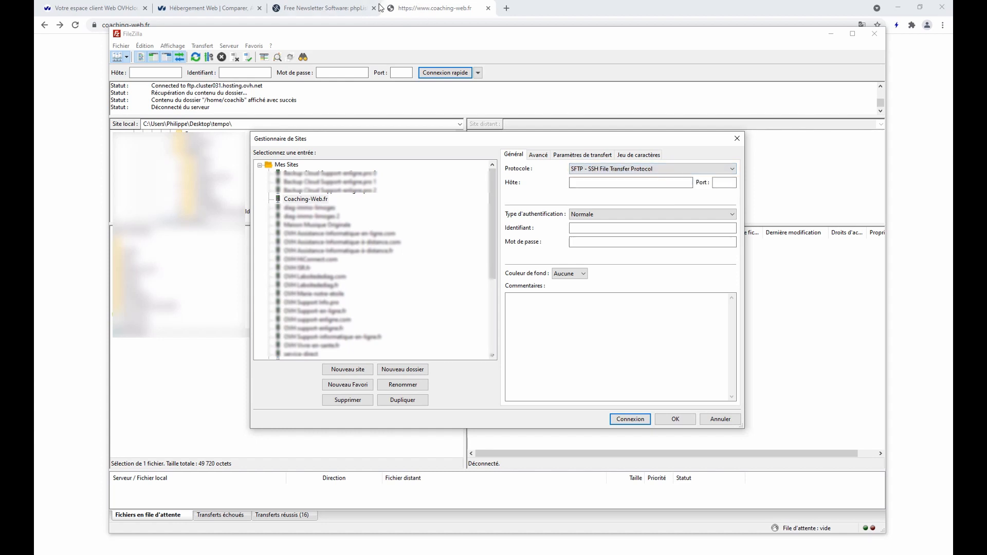
Copy the FTP server address from OVHcloud's FTP-SSH page and return to the Site Manager
{"action": "left_click", "coordinate": [201, 7]}
{"action": "left_click", "coordinate": [99, 9]}
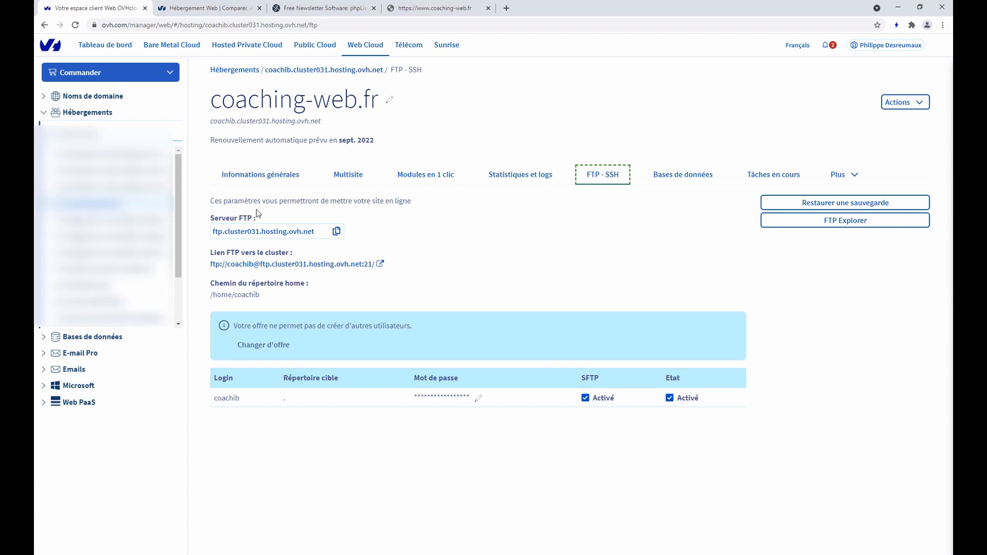
{"action": "left_click", "coordinate": [256, 232]}
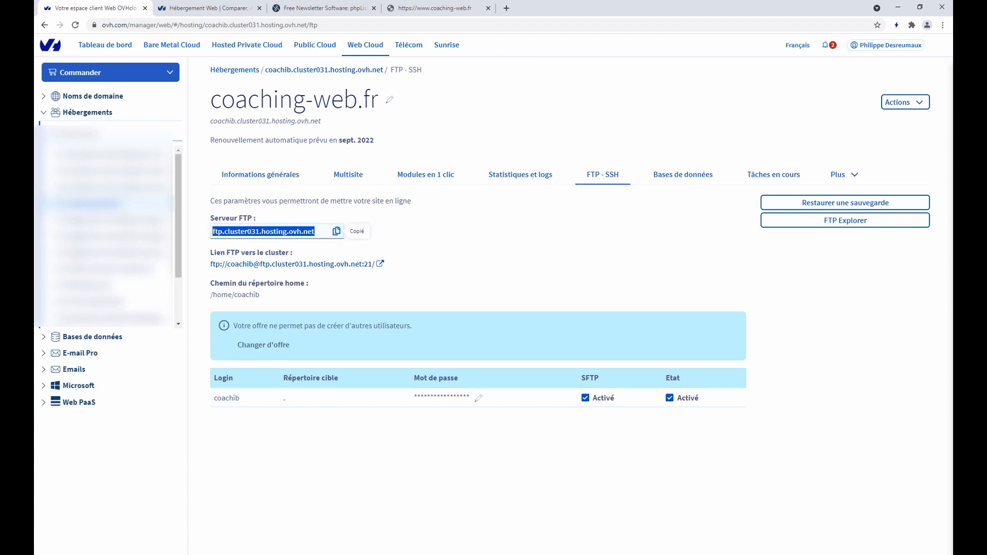
{"action": "right_click", "coordinate": [303, 554]}
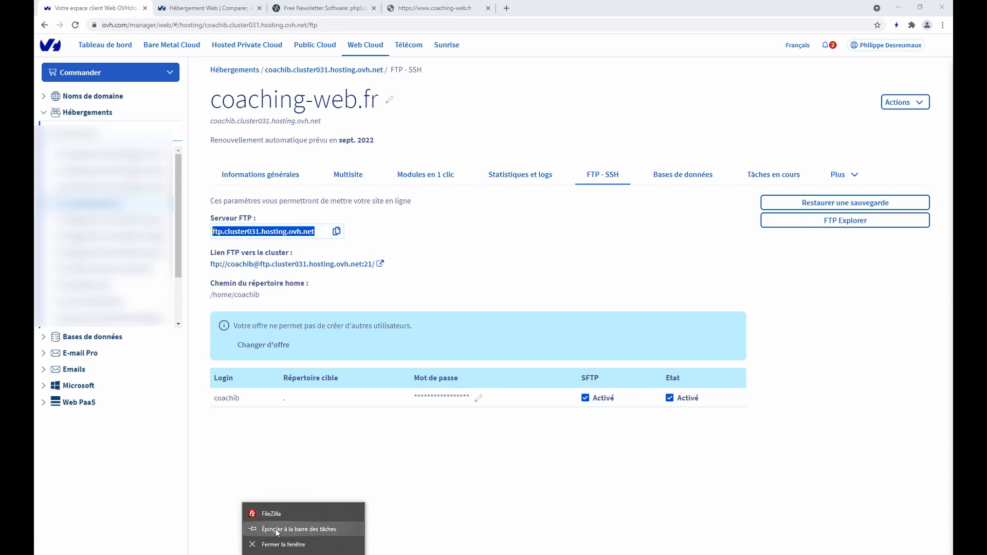
{"action": "left_click", "coordinate": [276, 513]}
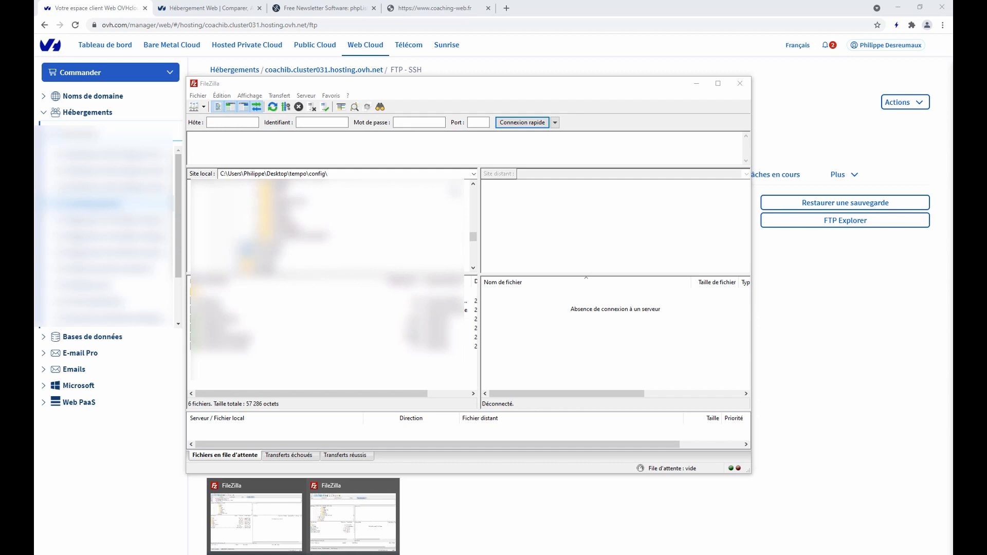
{"action": "left_click", "coordinate": [362, 507]}
{"action": "left_click", "coordinate": [315, 554]}
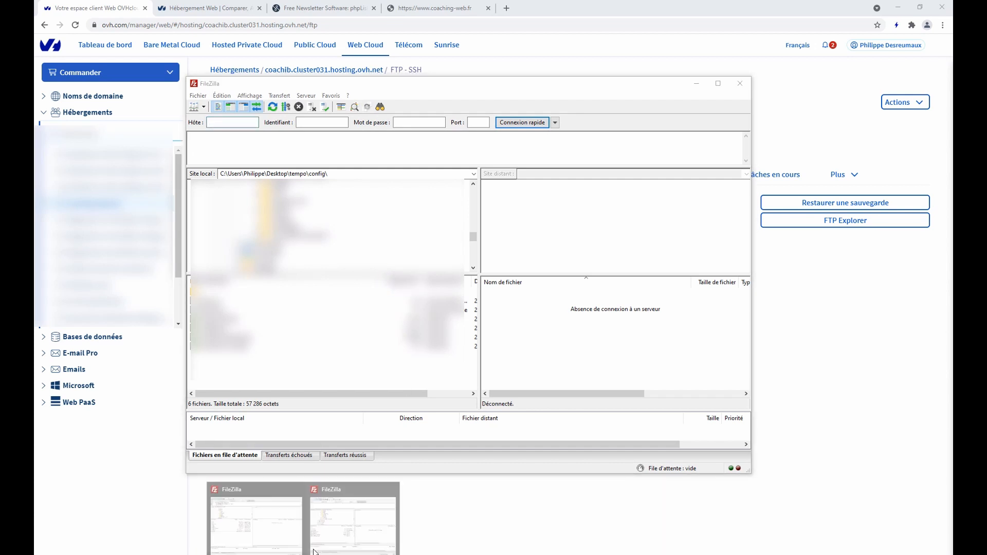
{"action": "left_click", "coordinate": [337, 524]}
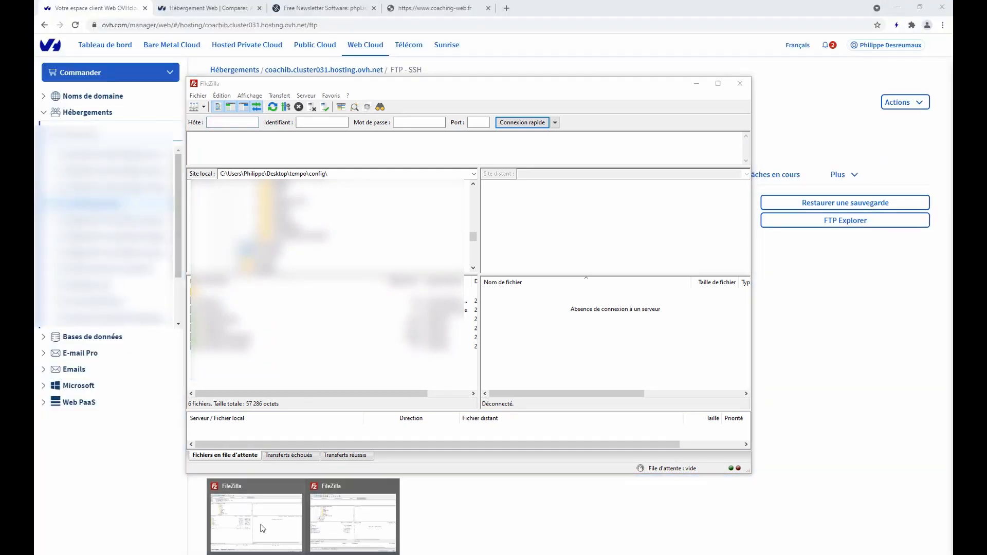
{"action": "left_click", "coordinate": [260, 525]}
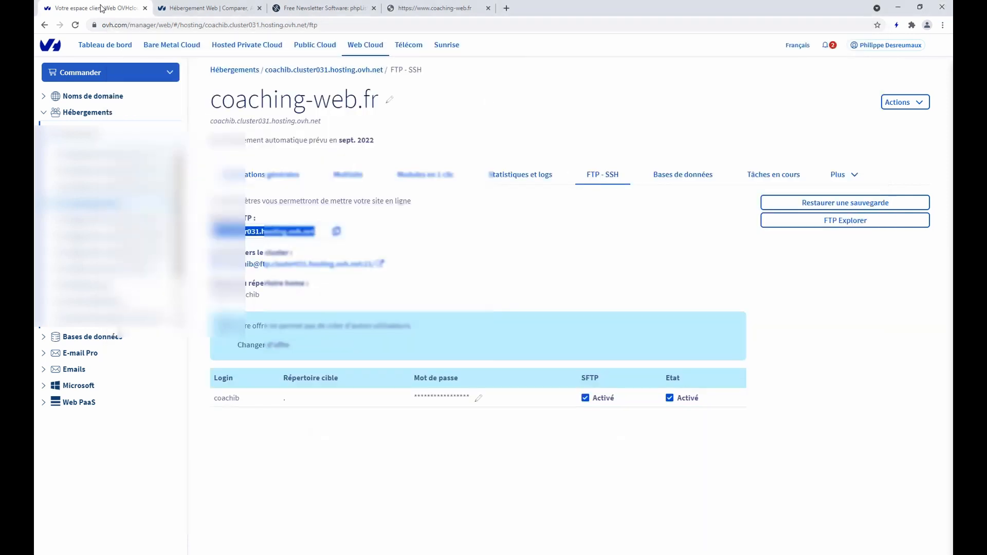
Paste the hosting login and password into the Coaching-Web.fr site and connect
{"action": "left_click", "coordinate": [105, 8]}
{"action": "double_click", "coordinate": [227, 399]}
{"action": "key", "text": "ctrl+c"}
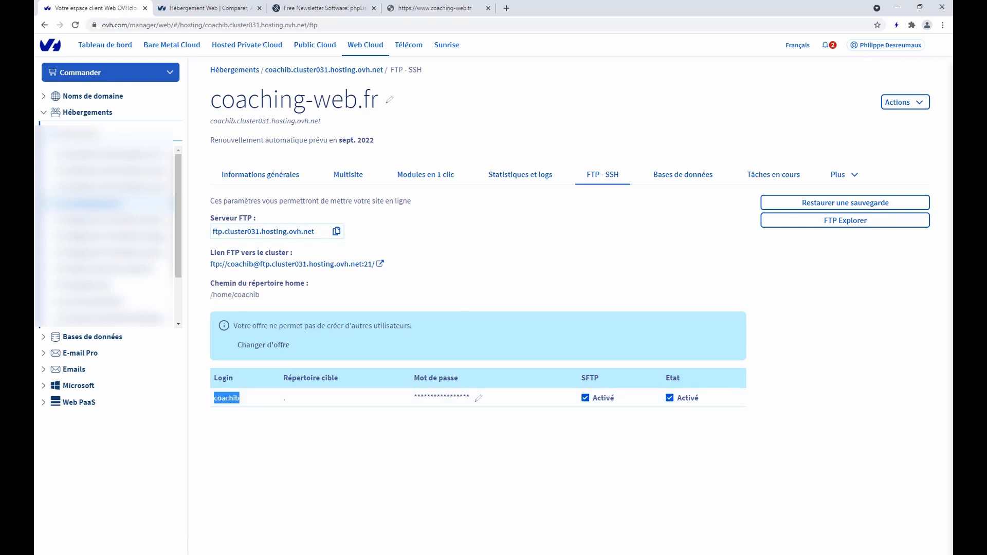
{"action": "left_click", "coordinate": [303, 554]}
{"action": "left_click", "coordinate": [276, 518]}
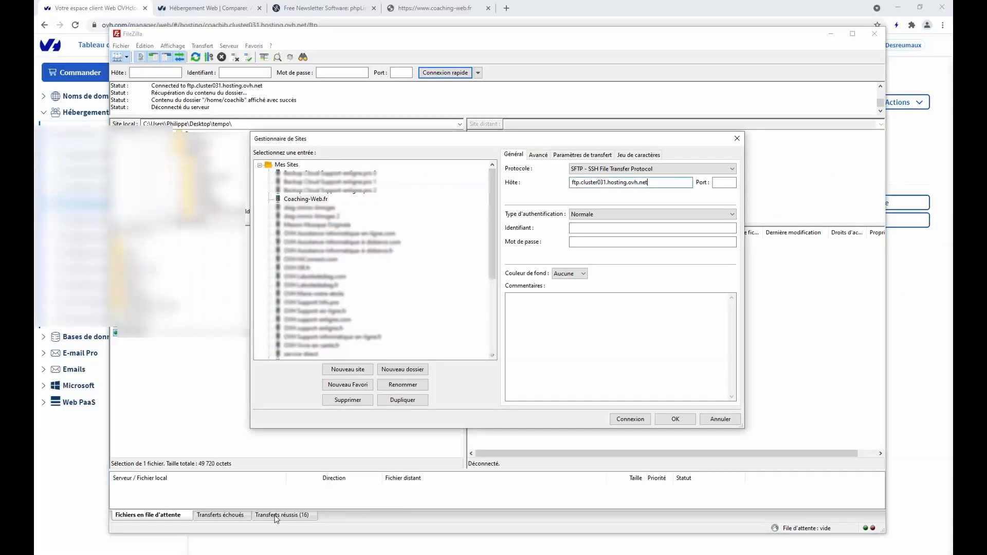
{"action": "left_click", "coordinate": [596, 228]}
{"action": "key", "text": "ctrl+v"}
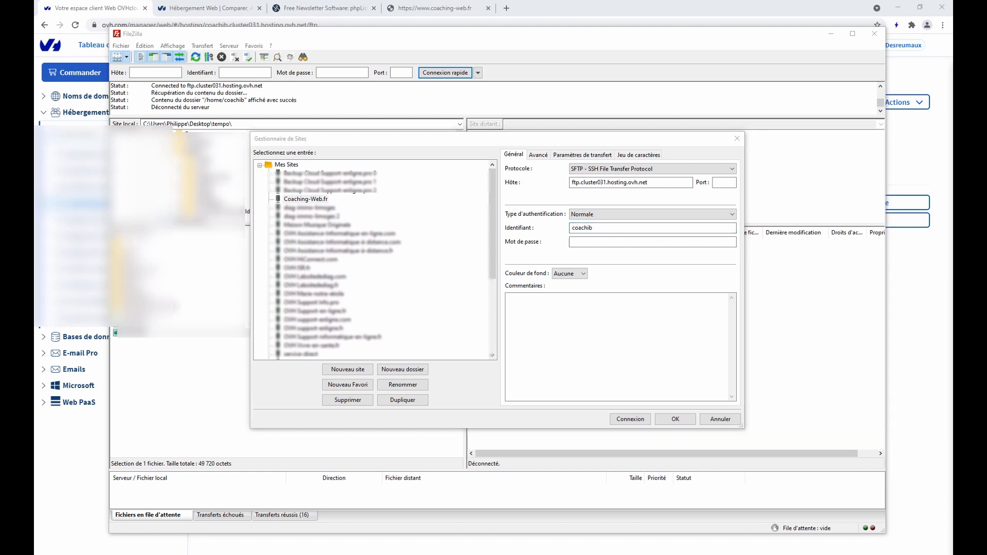
{"action": "left_click", "coordinate": [618, 243]}
{"action": "key", "text": "ctrl+v"}
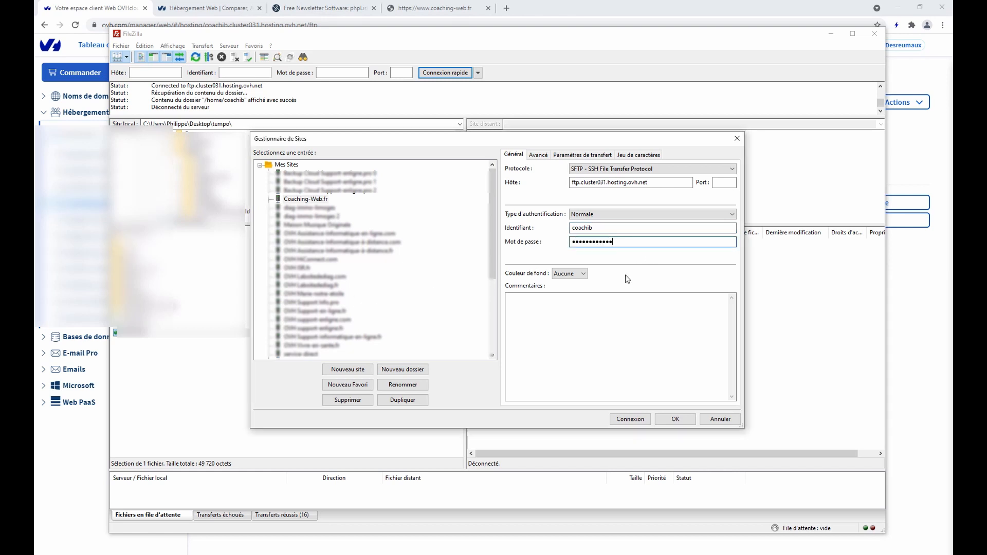
{"action": "left_click", "coordinate": [624, 421]}
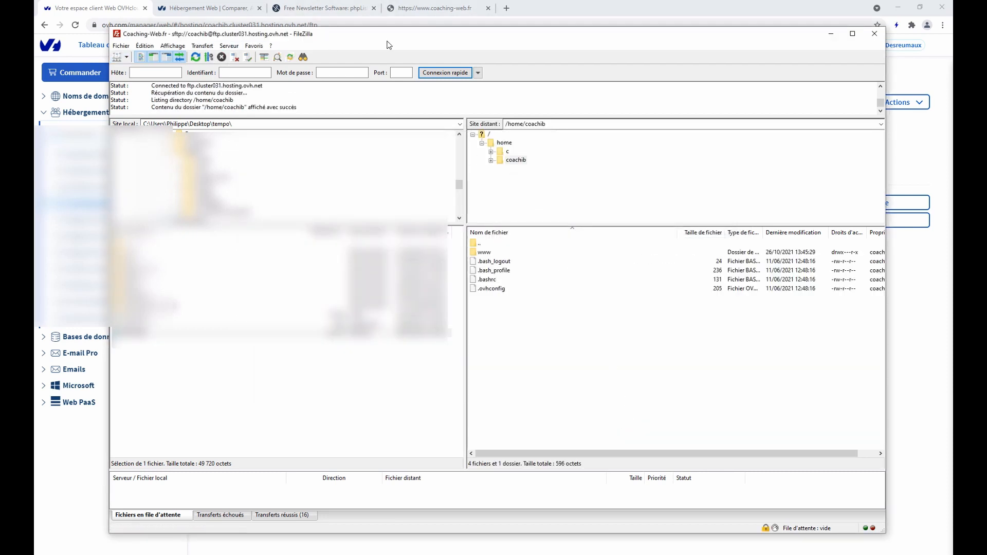
Deselect the hosting login on the OVHcloud page and switch to the coaching-web.fr tab
{"action": "left_click_drag", "start_coordinate": [387, 42], "coordinate": [401, 49]}
{"action": "left_click", "coordinate": [80, 9]}
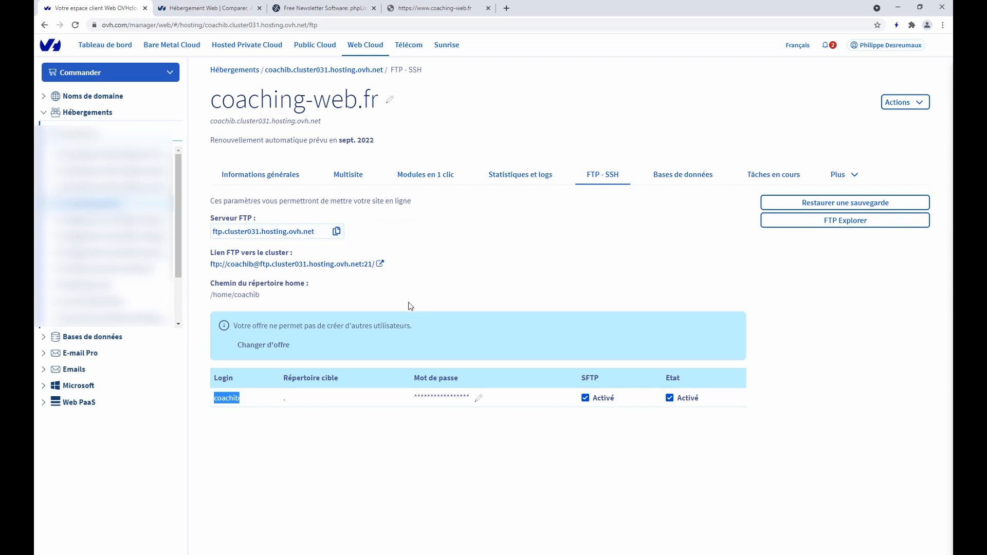
{"action": "left_click", "coordinate": [253, 434]}
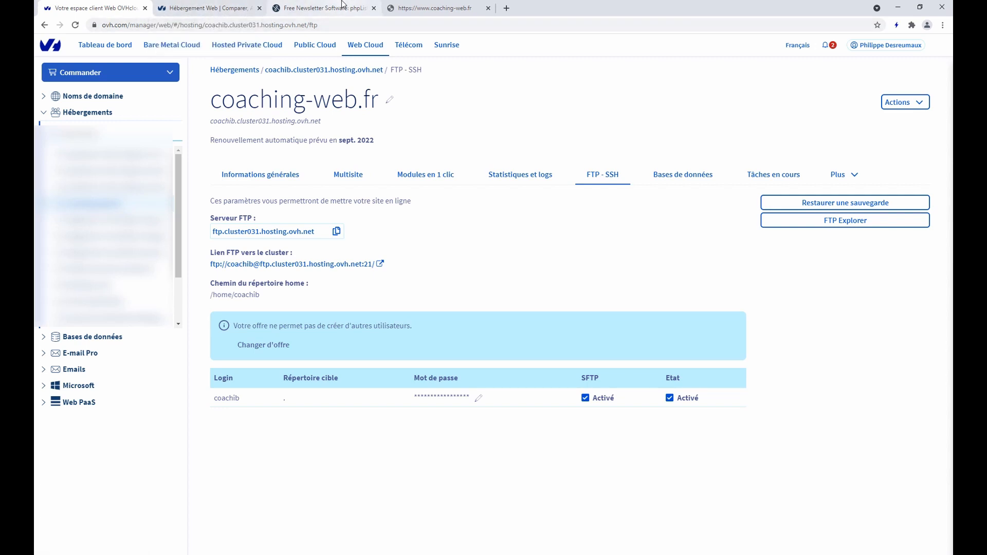
{"action": "key", "text": "ctrl+Tab"}
{"action": "key", "text": "ctrl+Tab"}
{"action": "key", "text": "ctrl+Tab"}
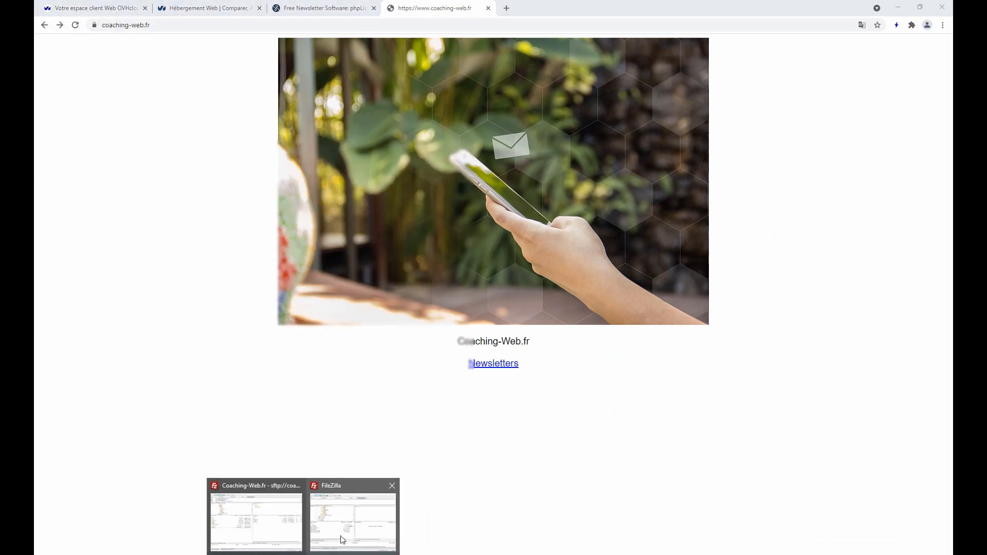
Close the spare FileZilla window, keeping the Coaching-Web.fr /home/coachib session in front
{"action": "mouse_move", "coordinate": [342, 536]}
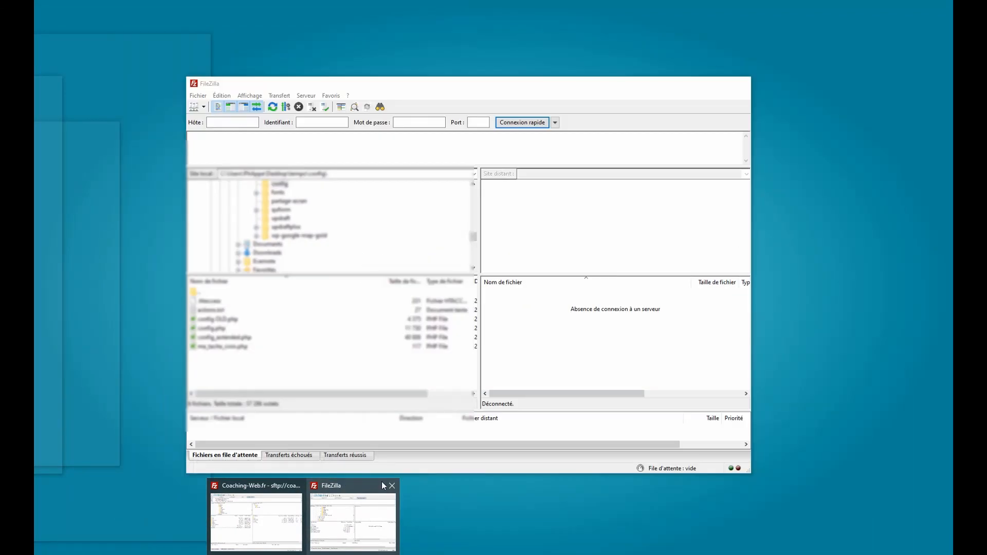
{"action": "left_click", "coordinate": [392, 486]}
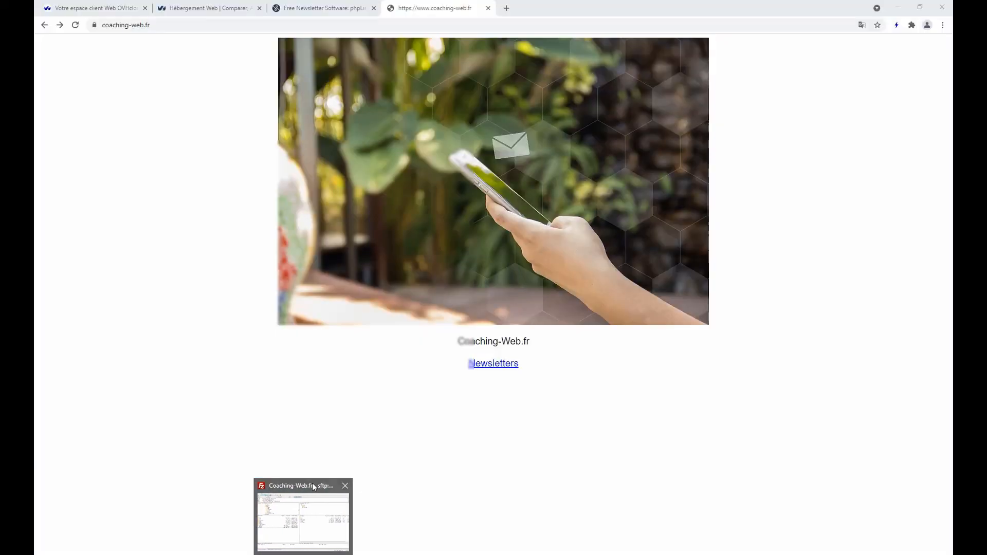
{"action": "left_click", "coordinate": [304, 514]}
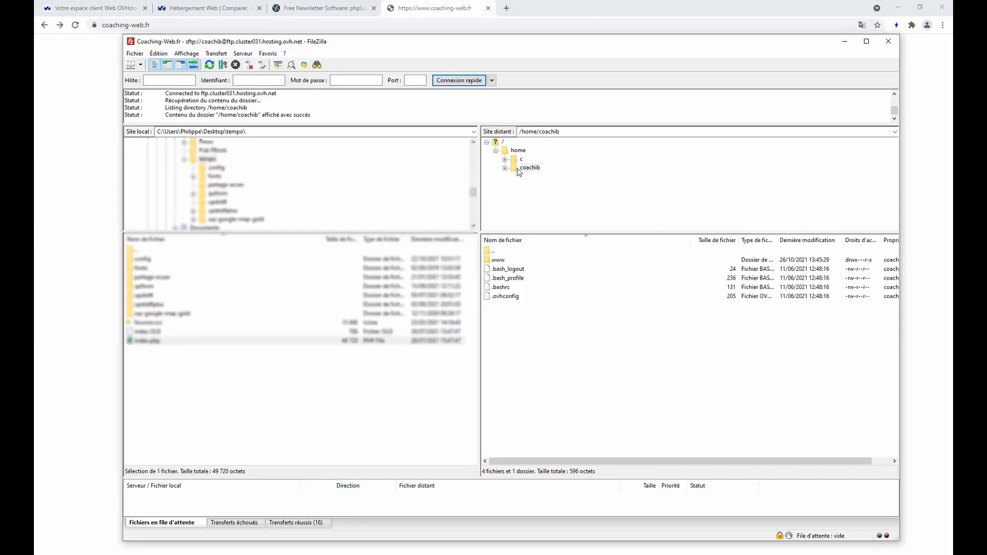
Open /home/coachib/www on the server, create a folder named 'news' there, and enter it
{"action": "left_click", "coordinate": [502, 262]}
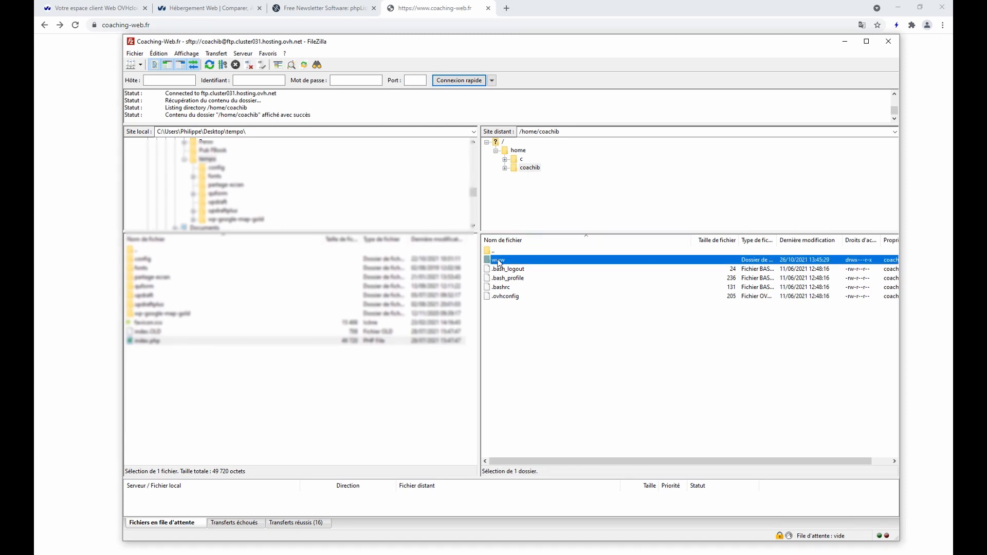
{"action": "double_click", "coordinate": [499, 263]}
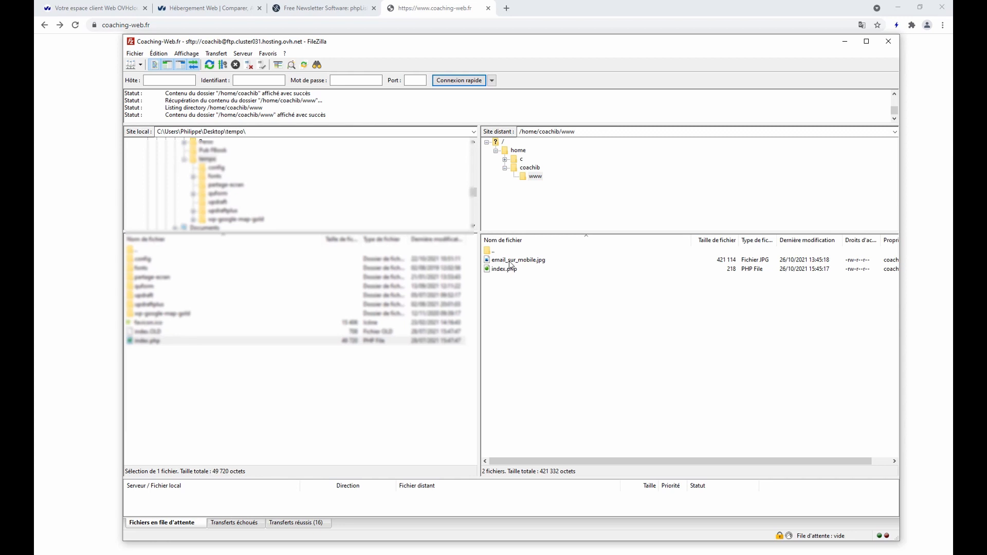
{"action": "left_click_drag", "start_coordinate": [446, 42], "coordinate": [466, 87]}
{"action": "right_click", "coordinate": [517, 312]}
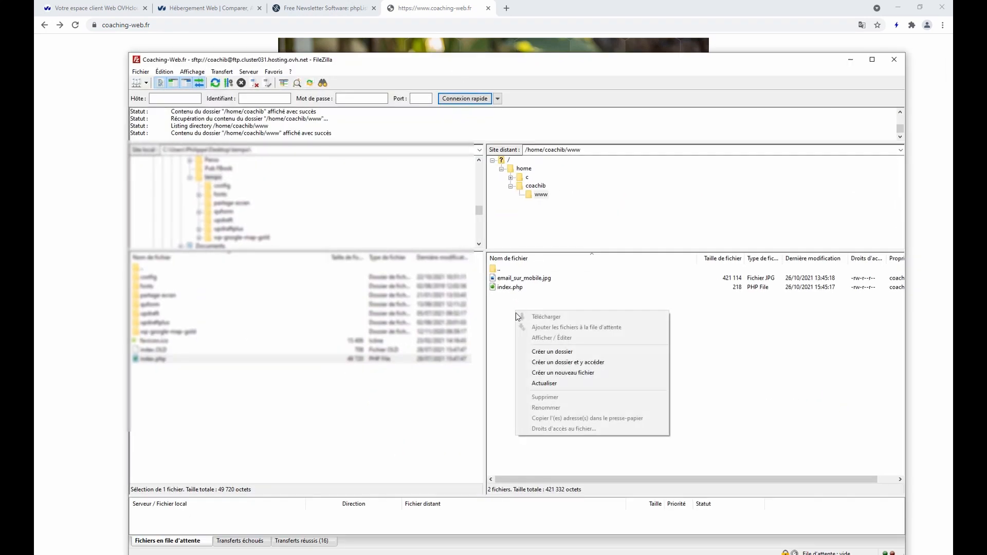
{"action": "left_click", "coordinate": [539, 356]}
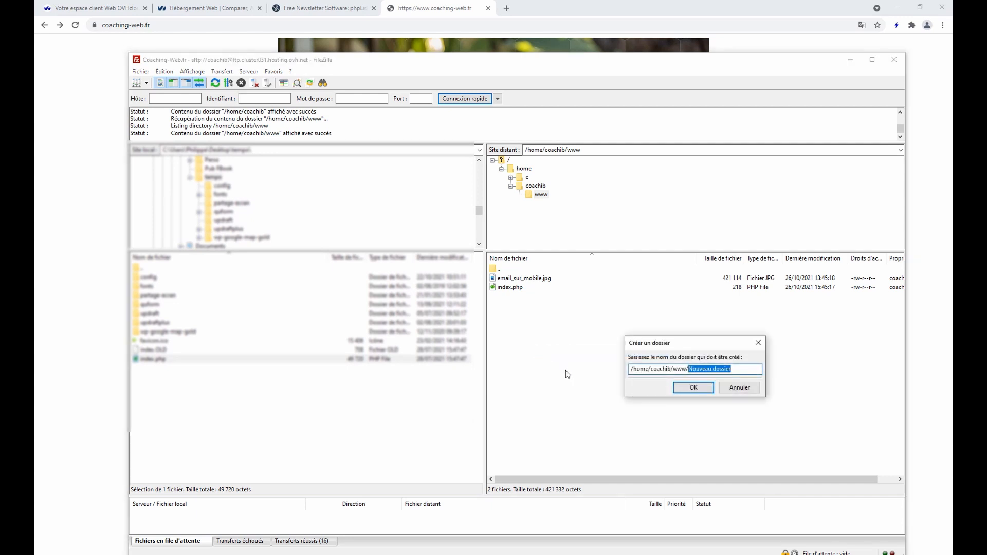
{"action": "type", "text": "new"}
{"action": "left_click", "coordinate": [694, 389]}
{"action": "double_click", "coordinate": [506, 279]}
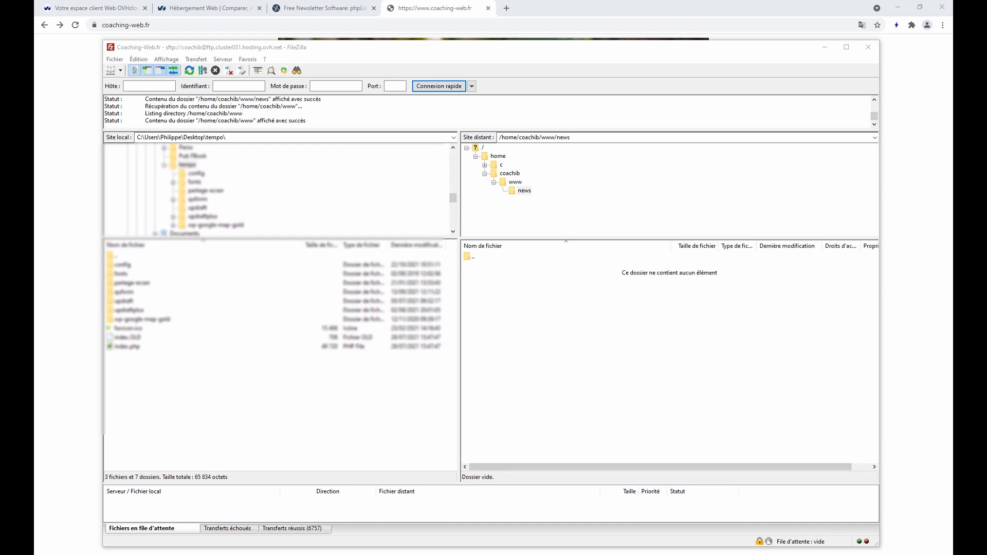
Browse to Téléchargements\phplist-3.6.5\phplist\public_html\lists and select all 15 items
{"action": "key", "text": "alt+Tab"}
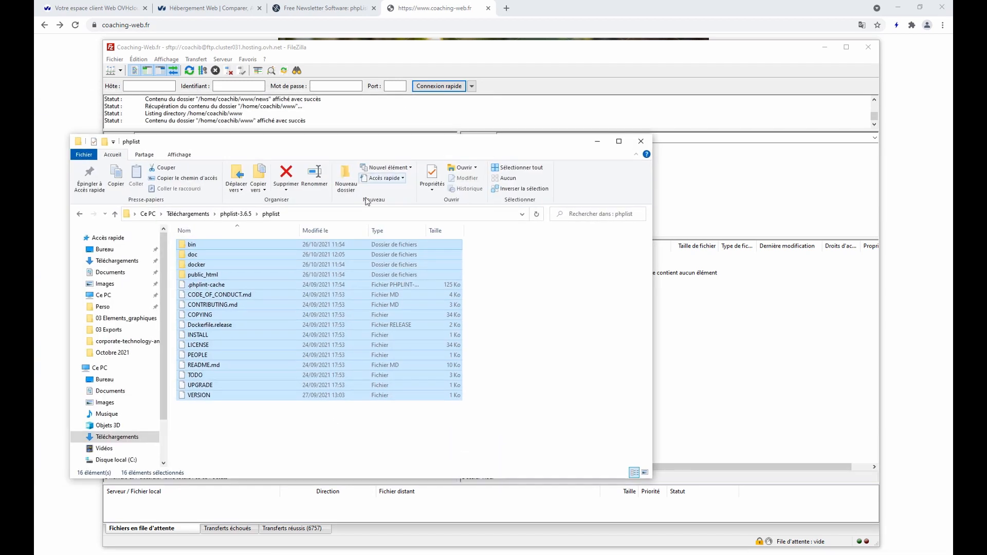
{"action": "left_click", "coordinate": [226, 215]}
{"action": "left_click", "coordinate": [198, 214]}
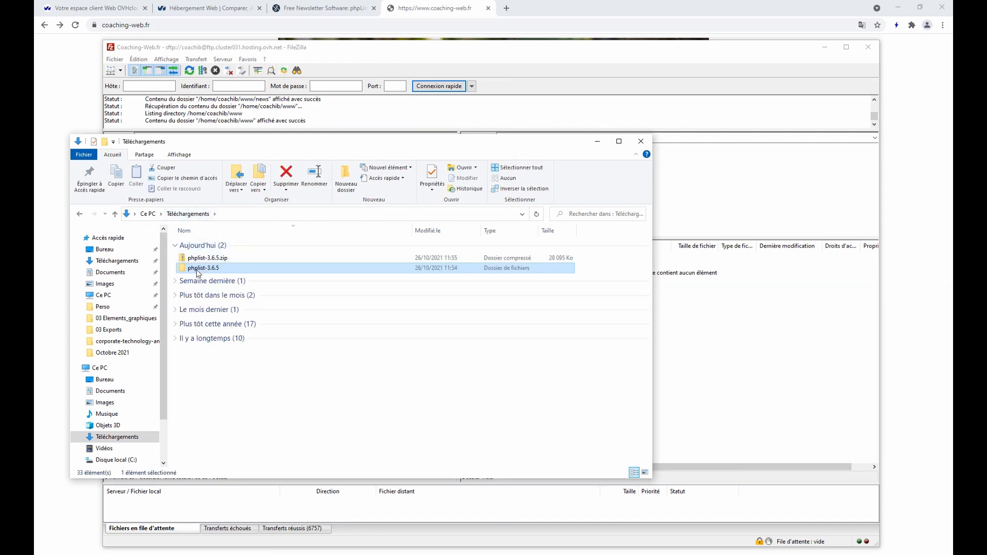
{"action": "double_click", "coordinate": [198, 273]}
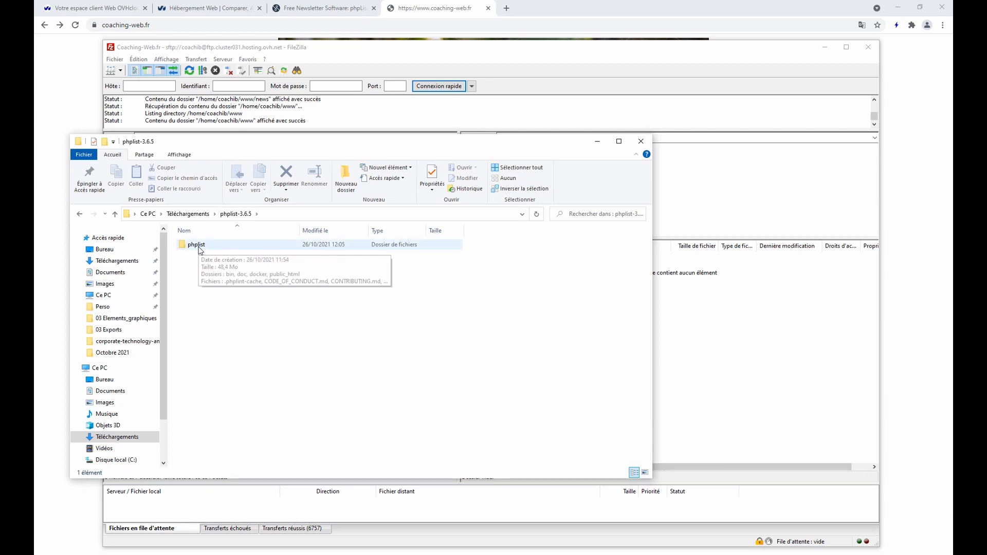
{"action": "double_click", "coordinate": [200, 247]}
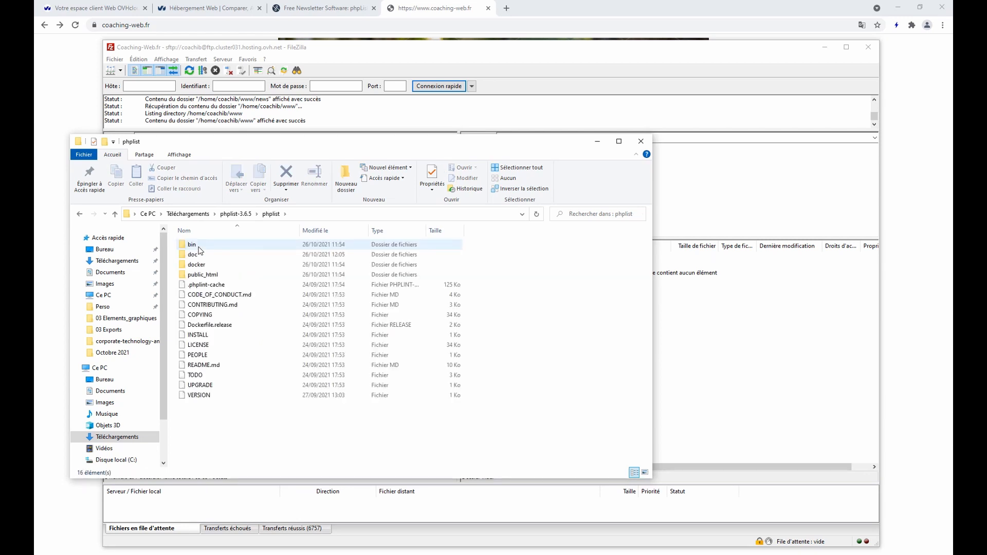
{"action": "left_click", "coordinate": [210, 279]}
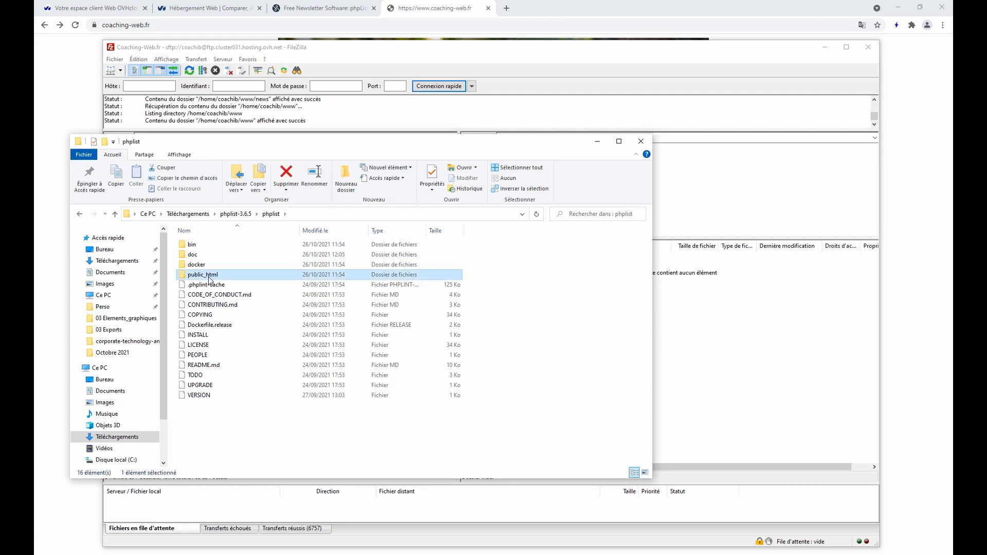
{"action": "double_click", "coordinate": [210, 277]}
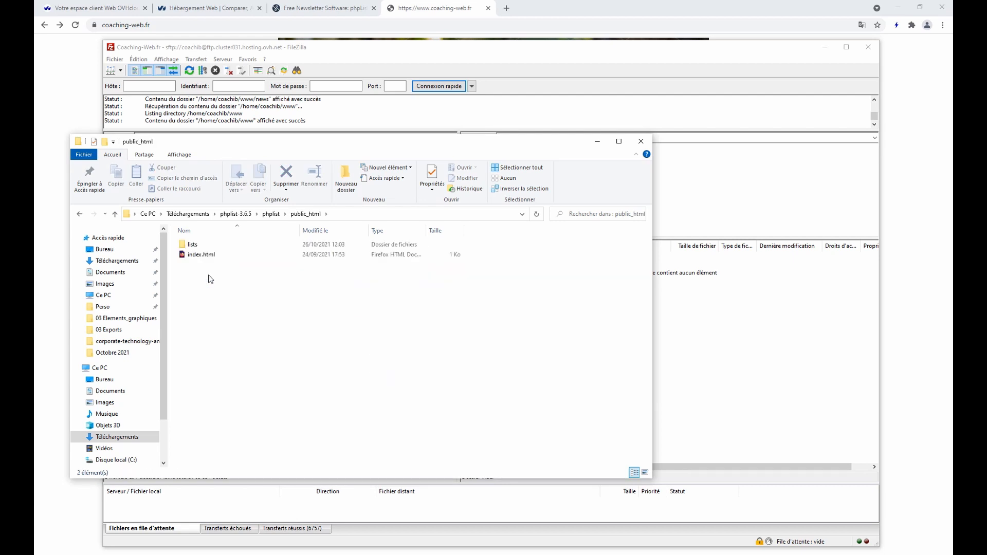
{"action": "left_click", "coordinate": [196, 246]}
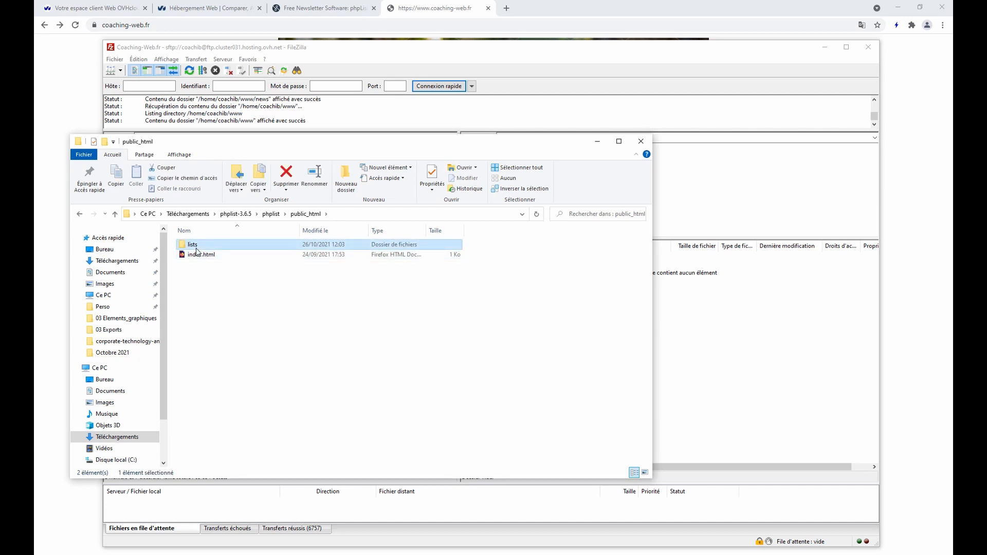
{"action": "double_click", "coordinate": [196, 248]}
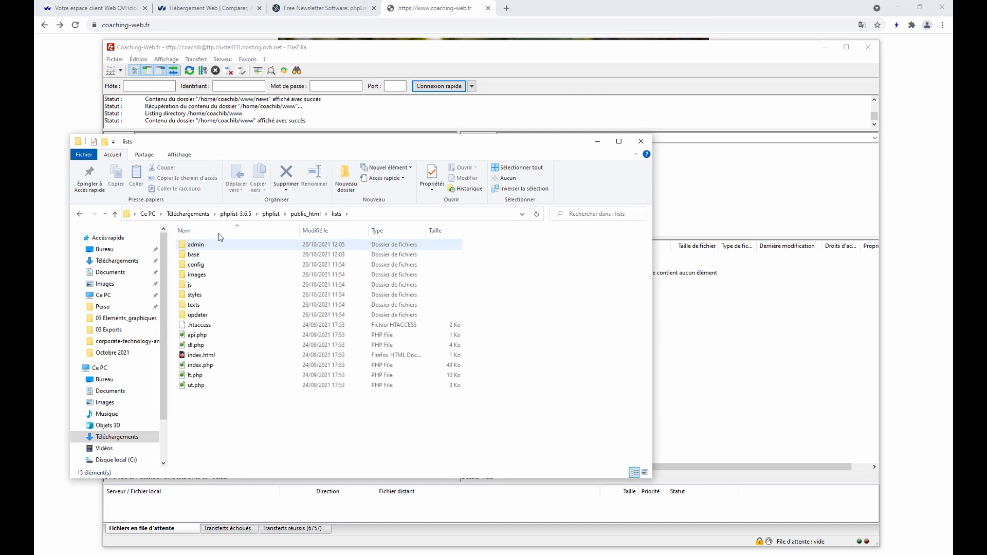
{"action": "left_click", "coordinate": [201, 247]}
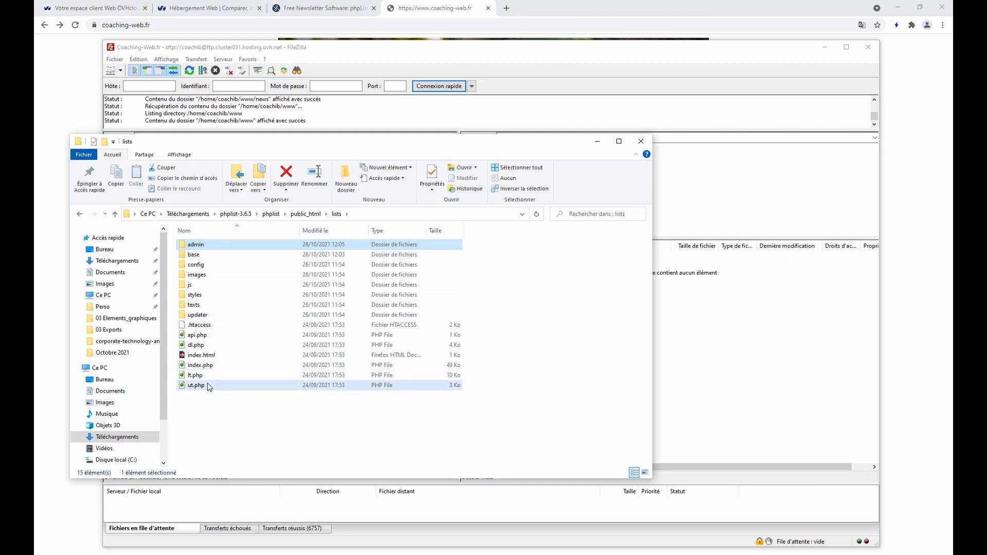
{"action": "key", "text": "ctrl+a"}
{"action": "left_click_drag", "start_coordinate": [330, 149], "coordinate": [199, 109]}
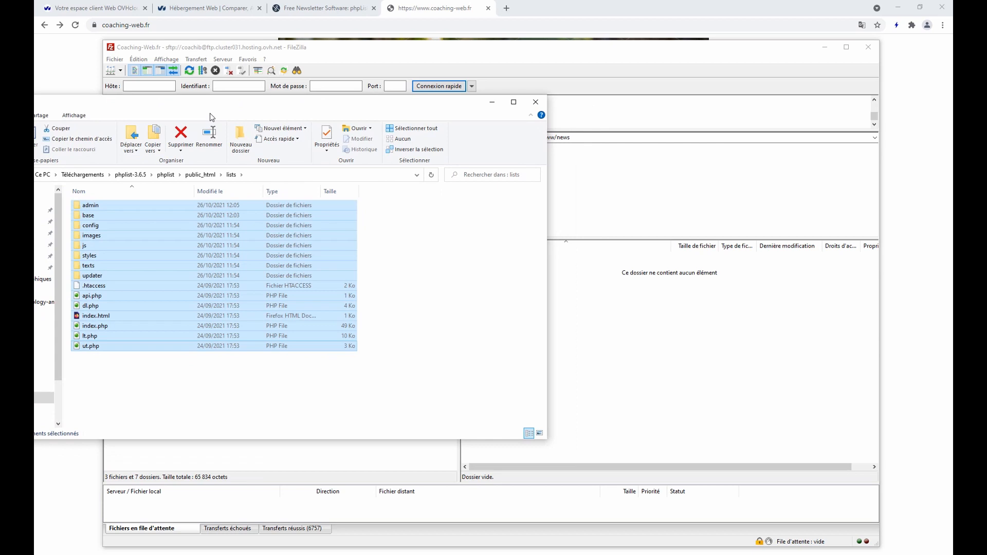
Upload the 15 phpList lists items from Explorer into the server's news folder
{"action": "left_click_drag", "start_coordinate": [134, 201], "coordinate": [655, 408]}
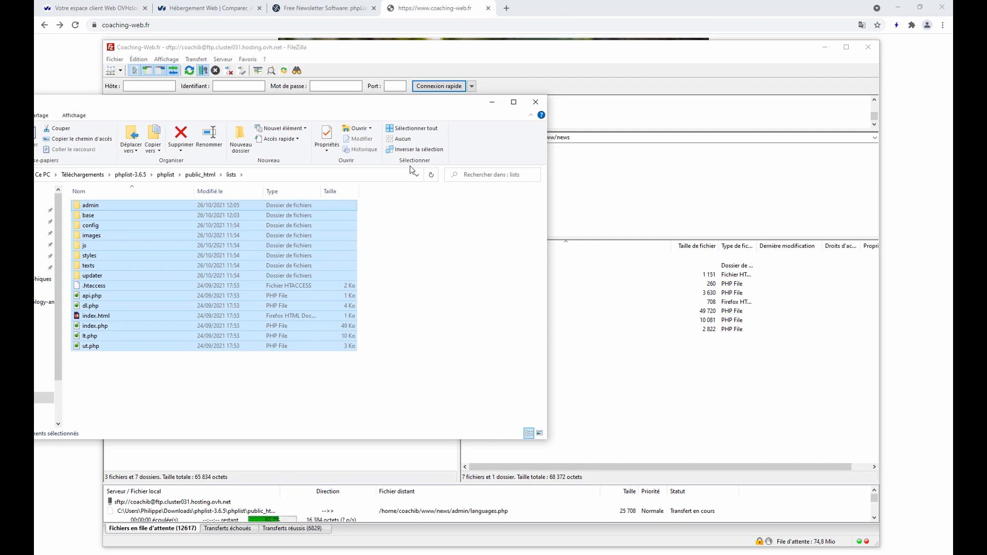
{"action": "left_click_drag", "start_coordinate": [363, 109], "coordinate": [495, 103]}
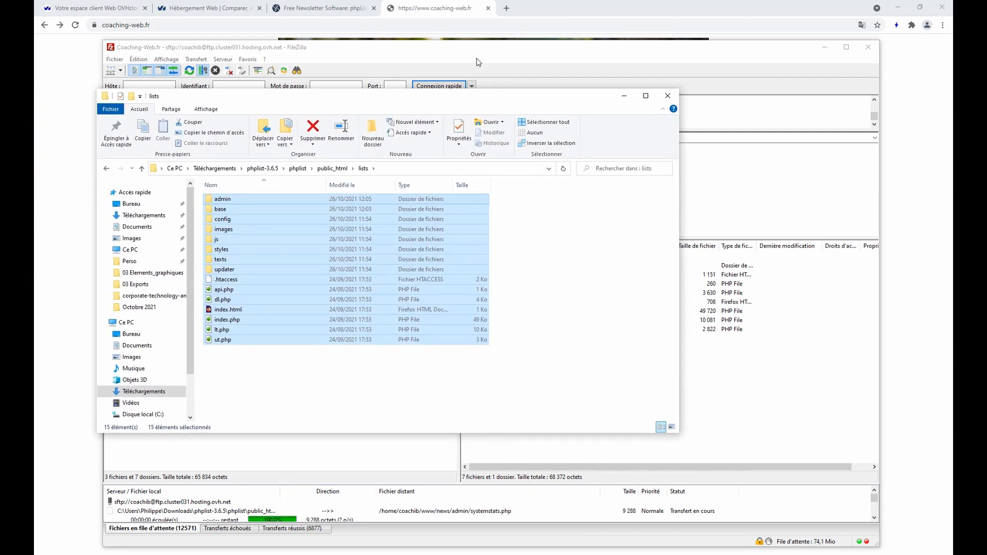
{"action": "left_click", "coordinate": [514, 295]}
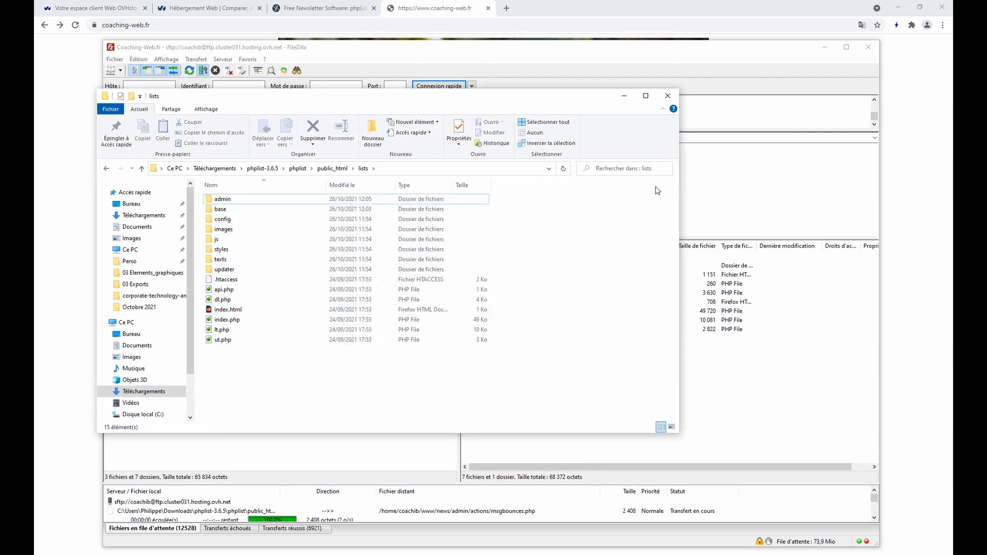
{"action": "left_click", "coordinate": [624, 96]}
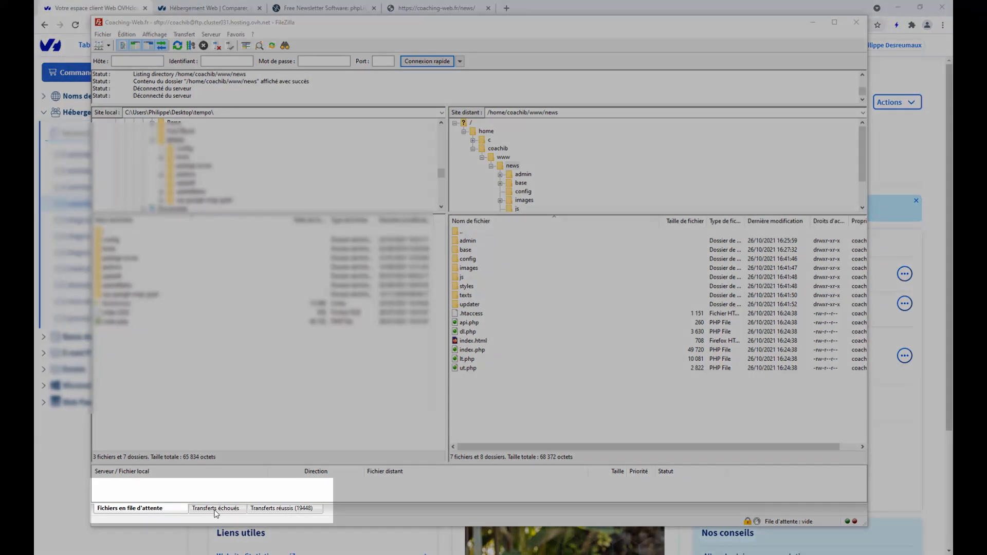
Confirm the failed-transfers list is empty and collapse the news folder in the server tree
{"action": "left_click", "coordinate": [216, 509]}
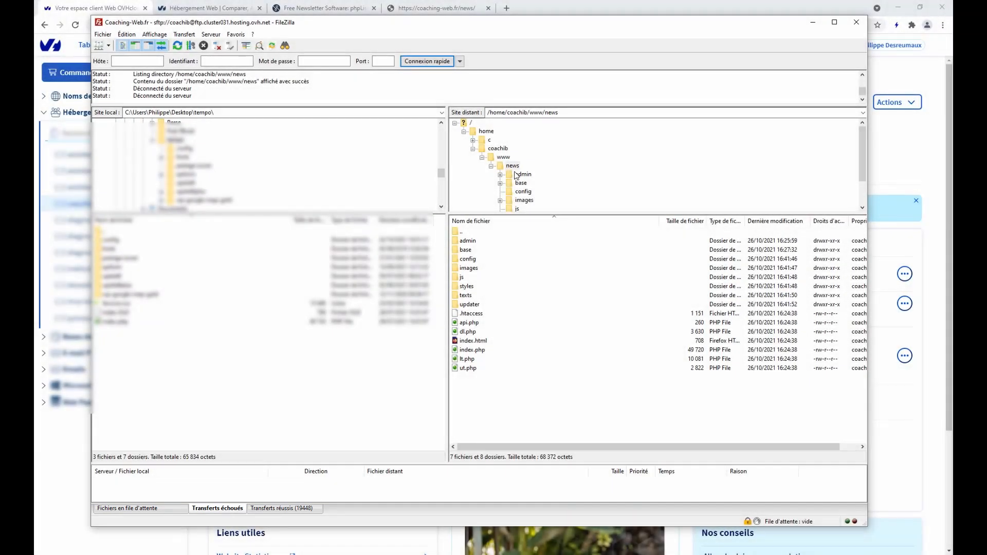
{"action": "left_click", "coordinate": [512, 166]}
{"action": "left_click", "coordinate": [491, 166]}
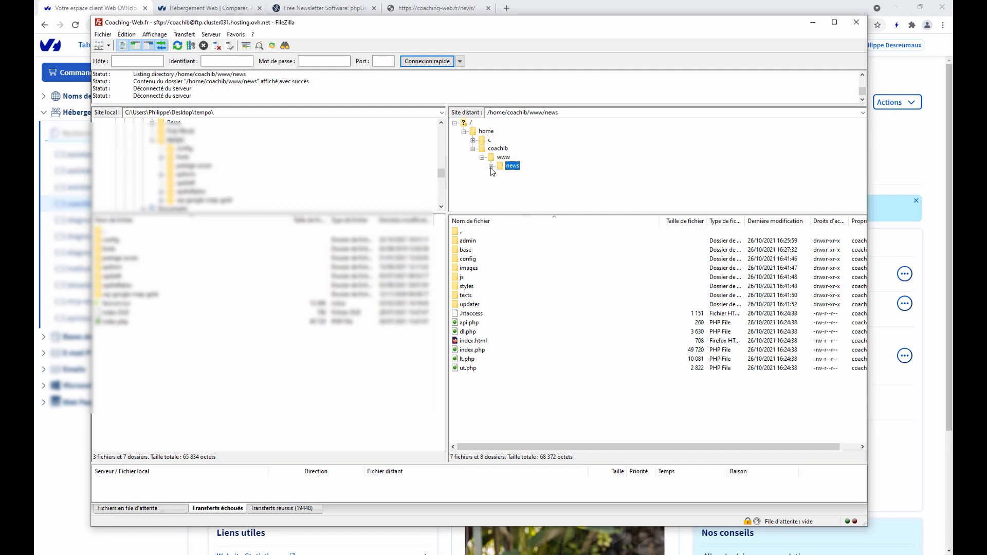
{"action": "left_click", "coordinate": [431, 8]}
Reload coaching-web.fr and open the Newsletters page at /news, which shows 'Cannot connect to database'
{"action": "key", "text": "alt+Left"}
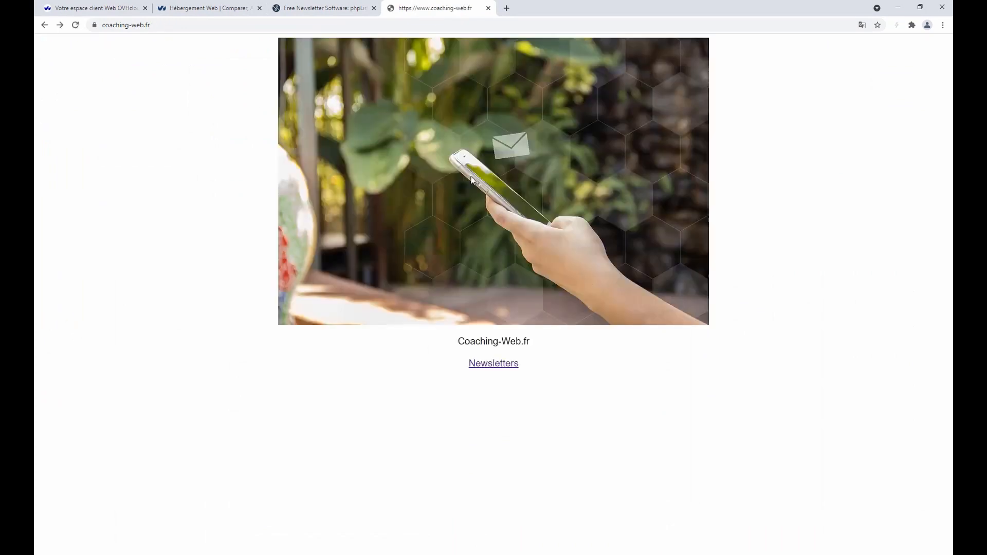
{"action": "left_click", "coordinate": [492, 366]}
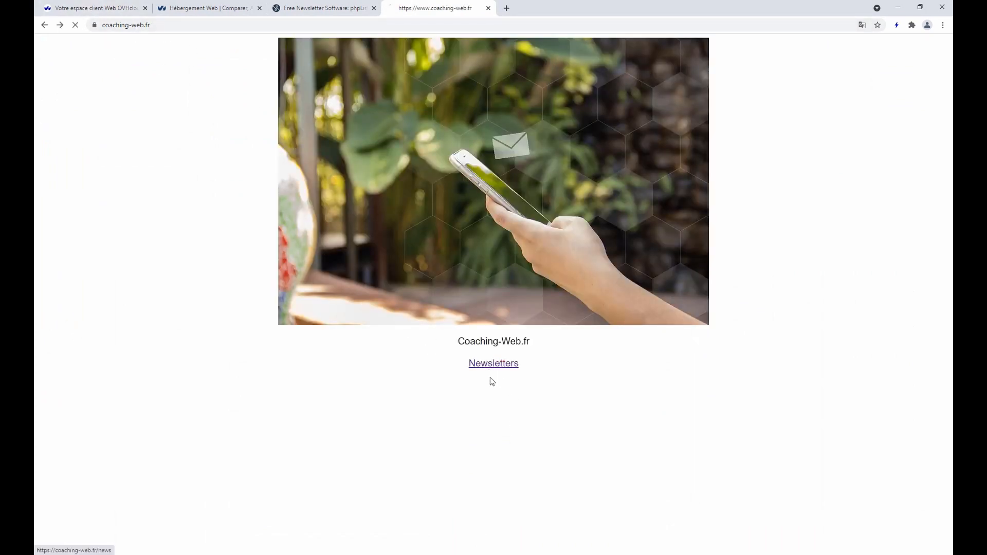
{"action": "left_click_drag", "start_coordinate": [39, 44], "coordinate": [122, 43]}
{"action": "left_click", "coordinate": [122, 43]}
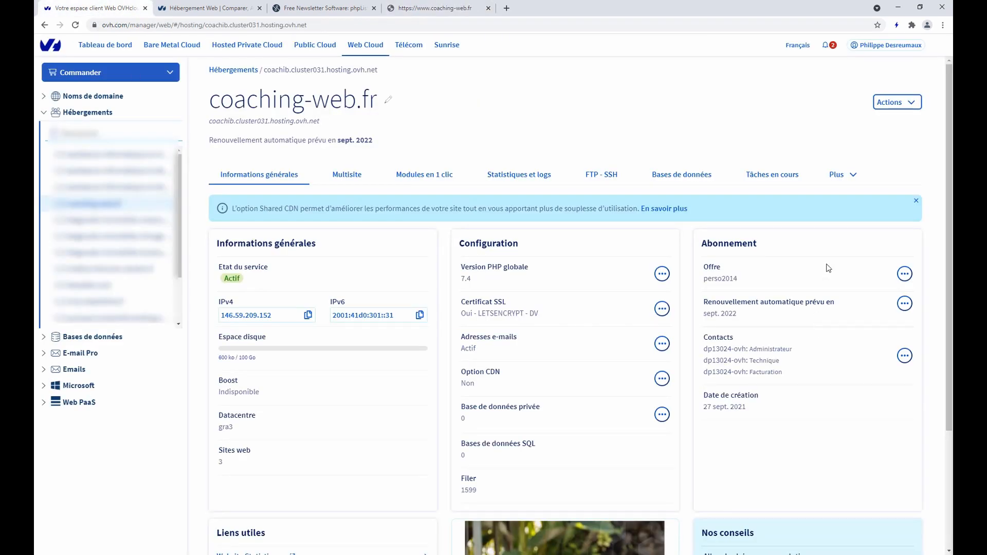
Start a new database for the hosting and choose the SQL Perso 200 MB type
{"action": "left_click", "coordinate": [693, 176]}
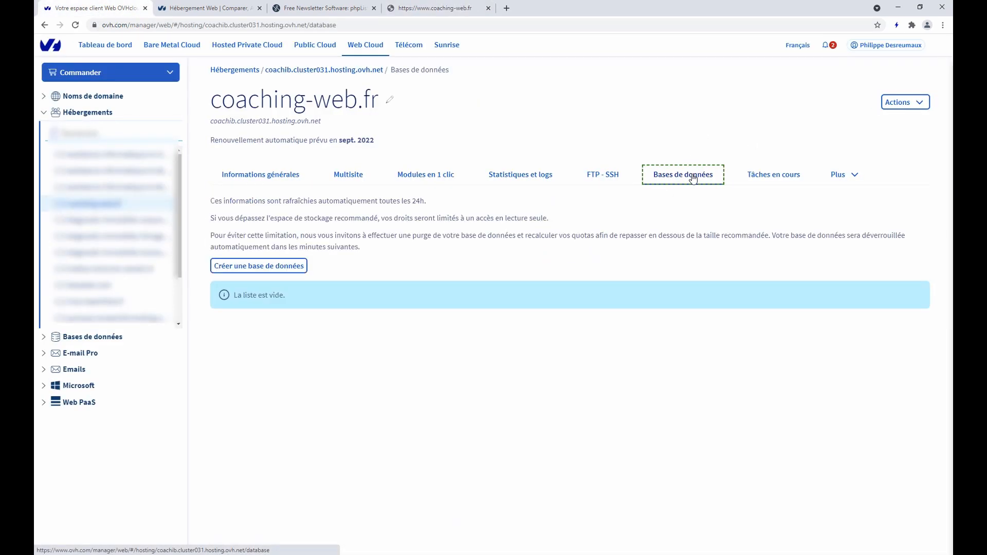
{"action": "left_click", "coordinate": [266, 272]}
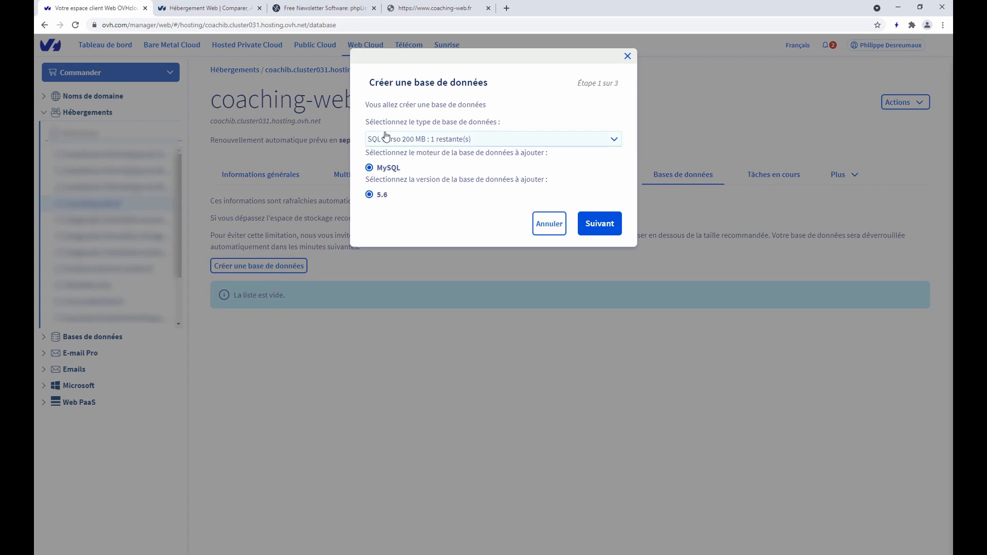
{"action": "left_click", "coordinate": [538, 143]}
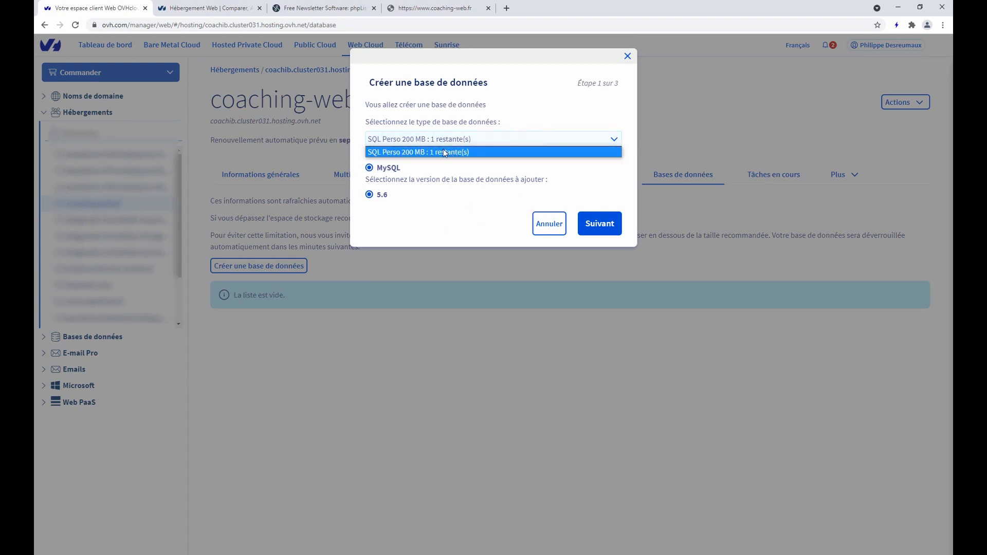
{"action": "left_click", "coordinate": [432, 150]}
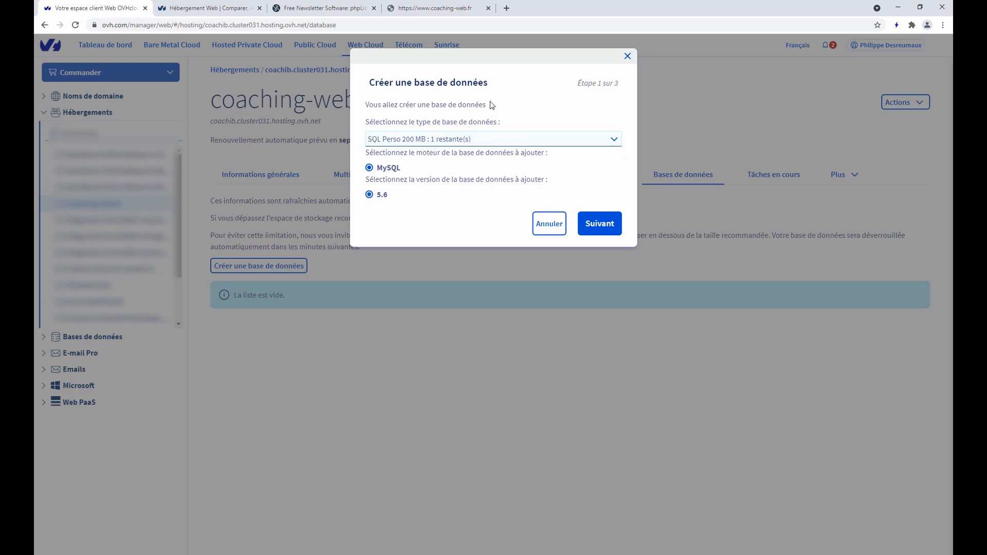
{"action": "left_click", "coordinate": [606, 224]}
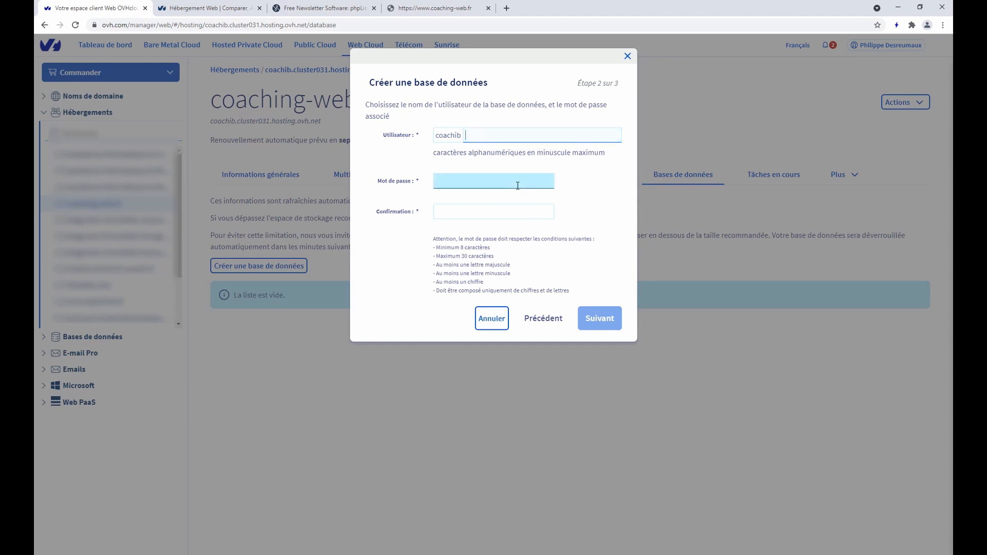
Set user suffix 'news', enter and confirm the password, and confirm creating the coachibnews database
{"action": "type", "text": "news"}
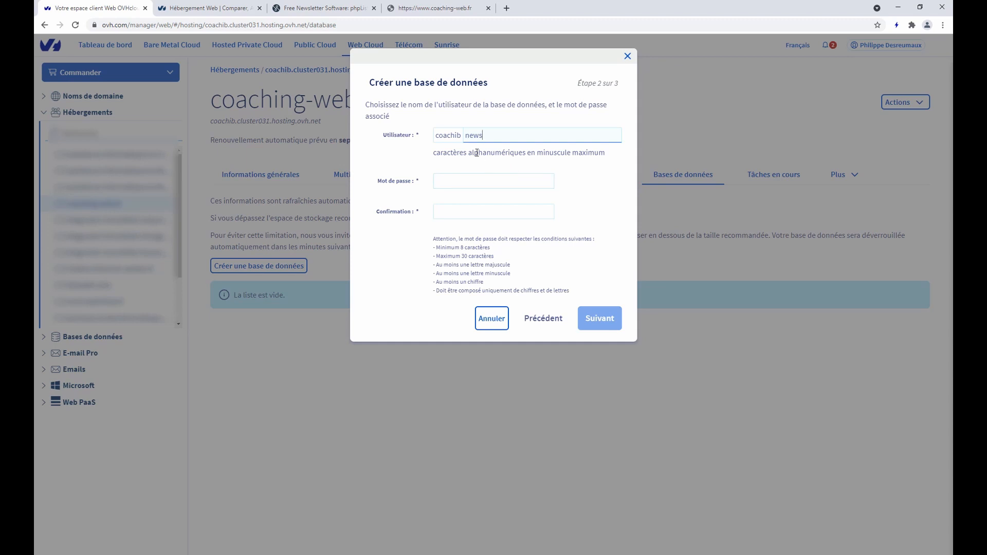
{"action": "left_click", "coordinate": [454, 179]}
{"action": "key", "text": "ctrl+v"}
{"action": "left_click", "coordinate": [460, 213]}
{"action": "key", "text": "ctrl+v"}
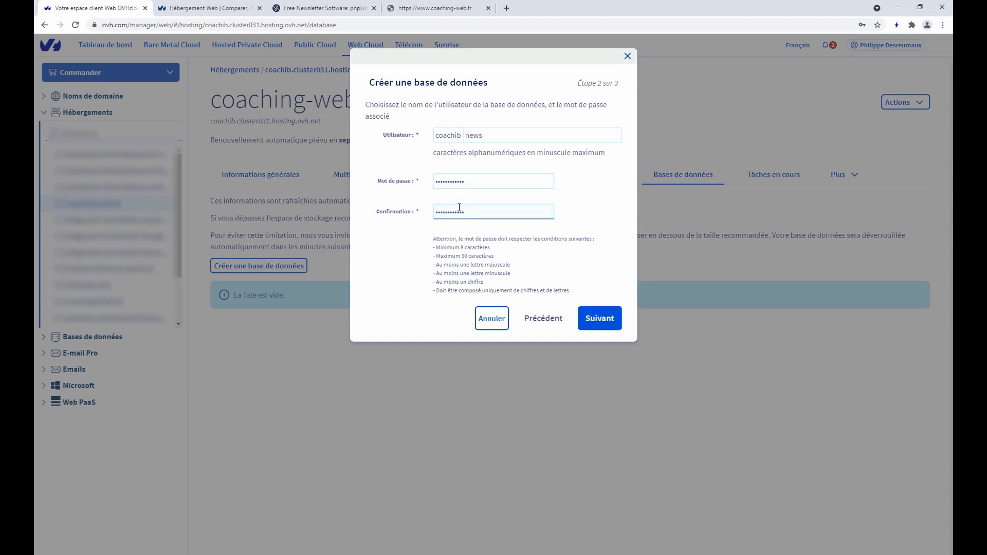
{"action": "left_click", "coordinate": [608, 321]}
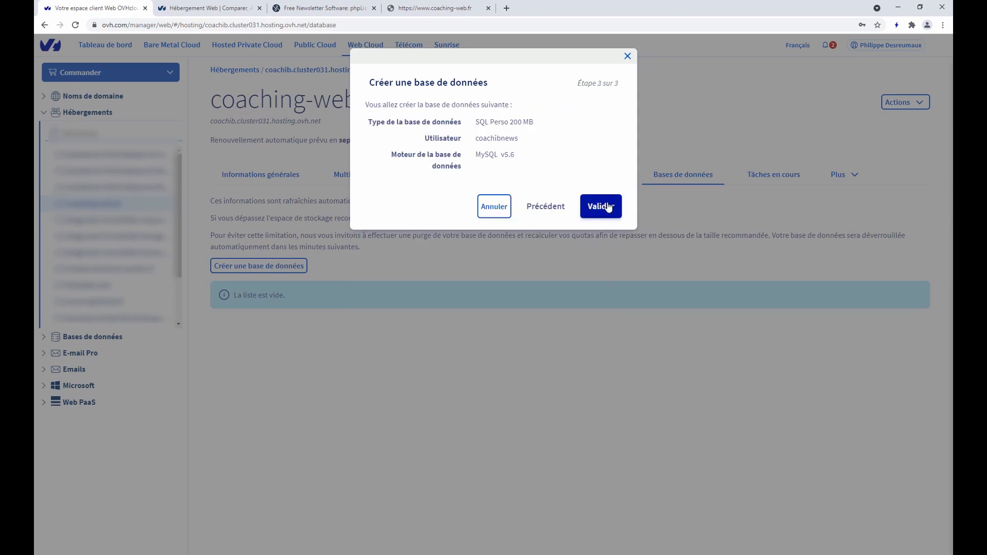
{"action": "left_click", "coordinate": [601, 206]}
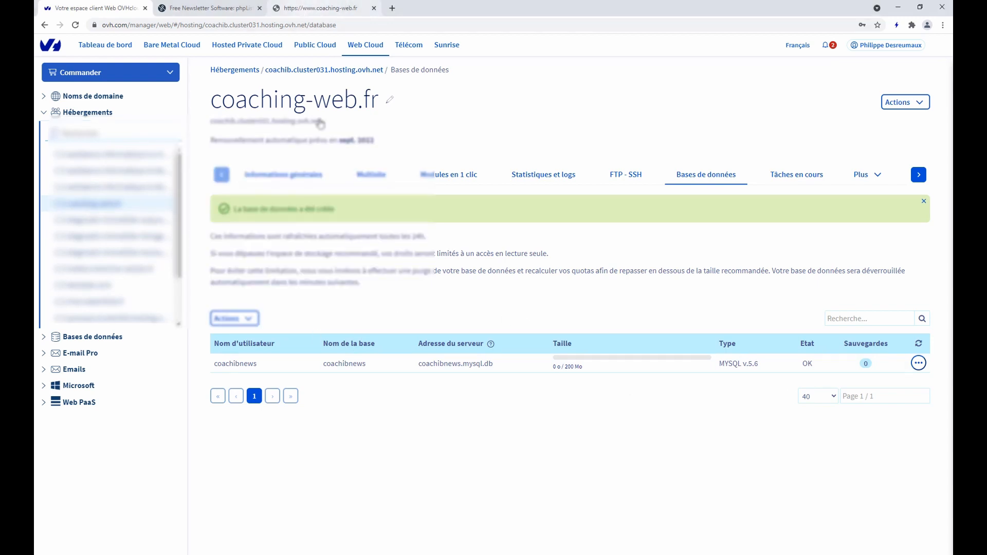
{"action": "left_click", "coordinate": [540, 554]}
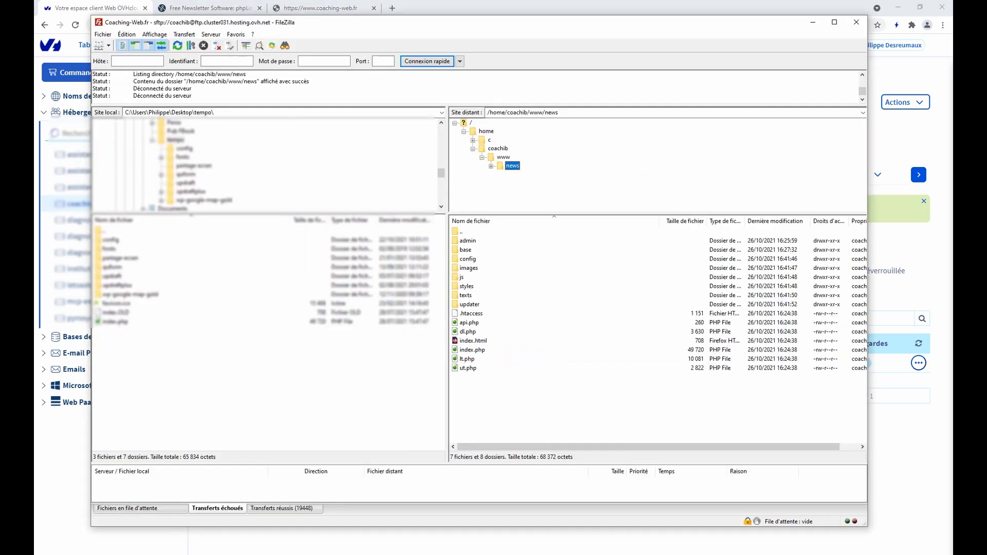
Open the server's news/config/config.php for viewing and editing
{"action": "left_click", "coordinate": [504, 157]}
{"action": "left_click", "coordinate": [511, 165]}
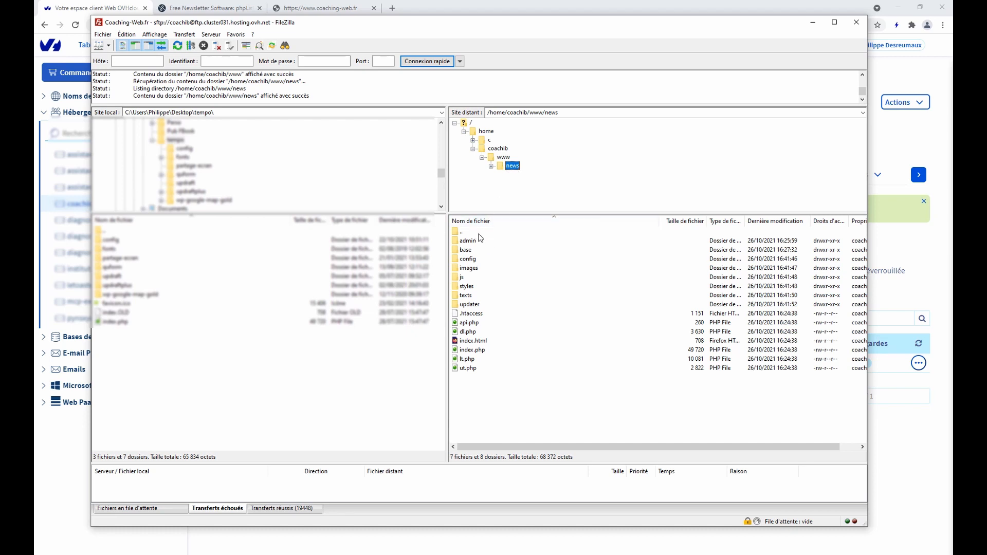
{"action": "left_click", "coordinate": [471, 261]}
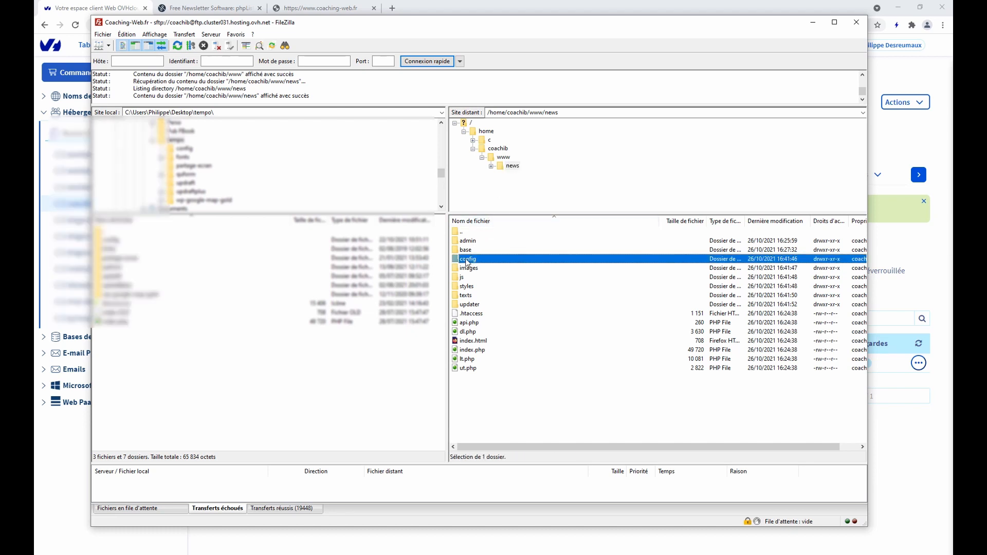
{"action": "double_click", "coordinate": [470, 260]}
{"action": "left_click", "coordinate": [478, 251]}
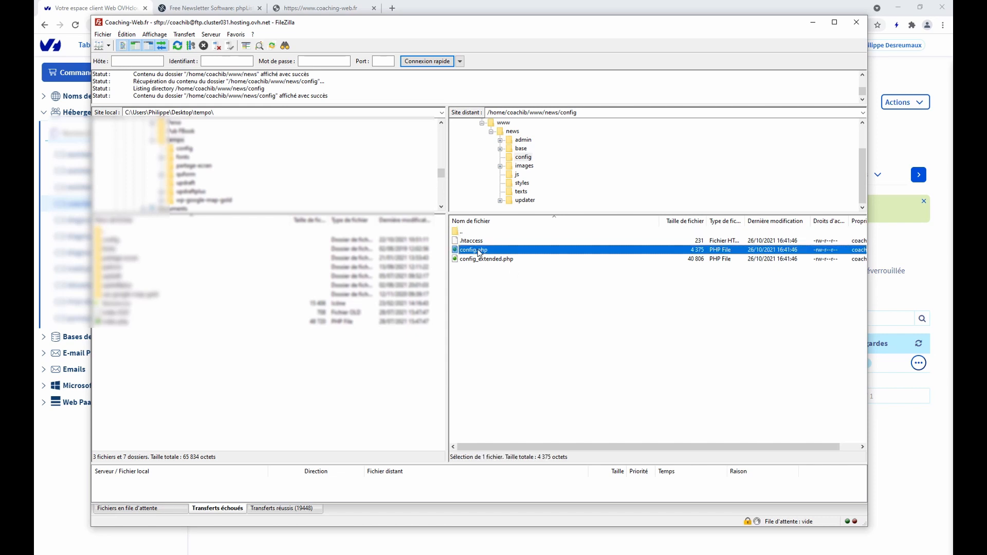
{"action": "right_click", "coordinate": [479, 252]}
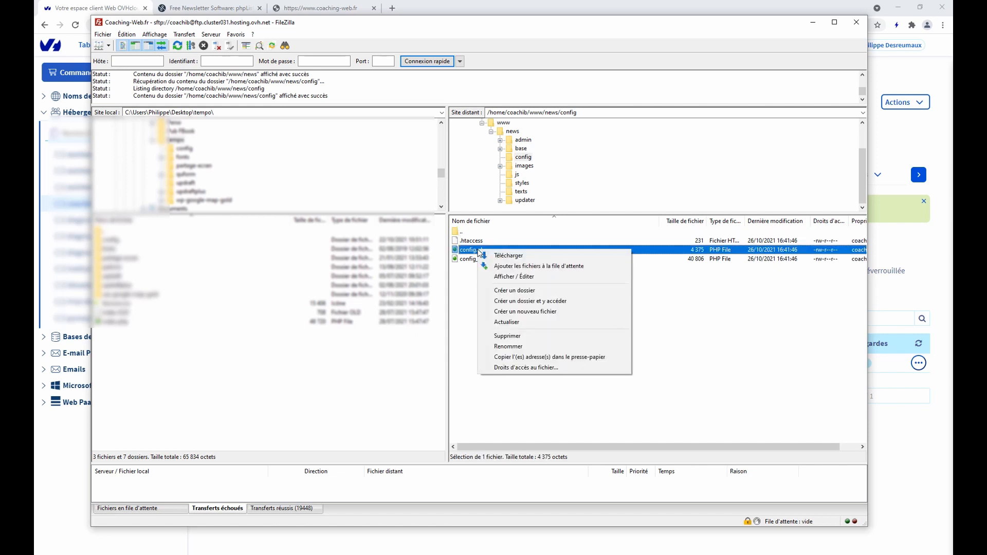
{"action": "left_click", "coordinate": [503, 276]}
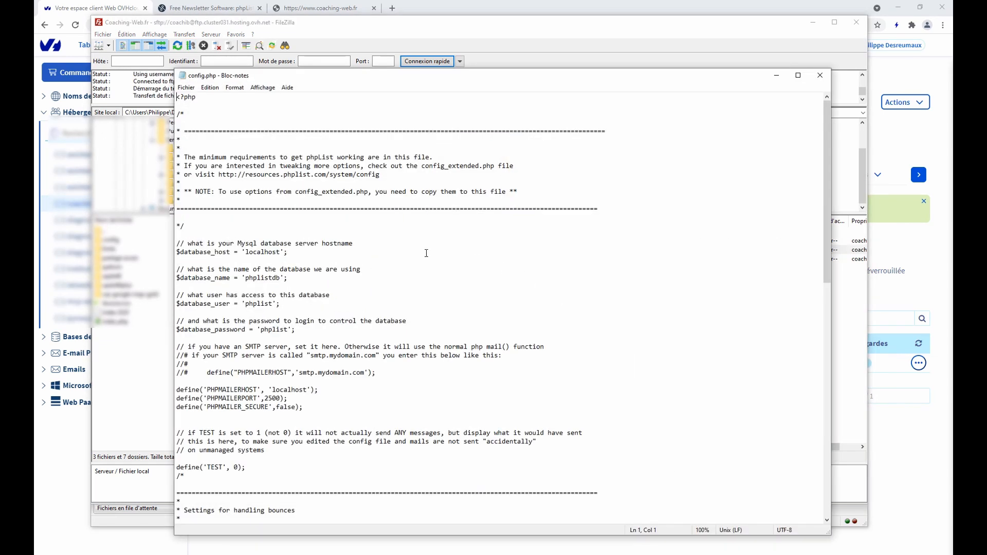
Change the database host from localhost to coachibnews.mysql.db and copy the coachibnews user name
{"action": "left_click_drag", "start_coordinate": [246, 253], "coordinate": [326, 271]}
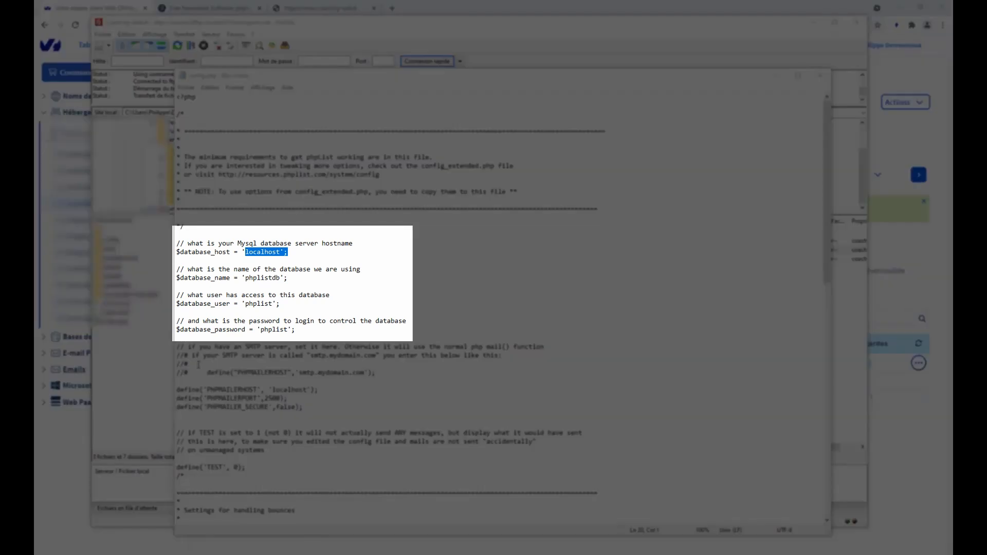
{"action": "left_click_drag", "start_coordinate": [246, 252], "coordinate": [281, 252]}
{"action": "type", "text": "coachibnews.mysql.db"}
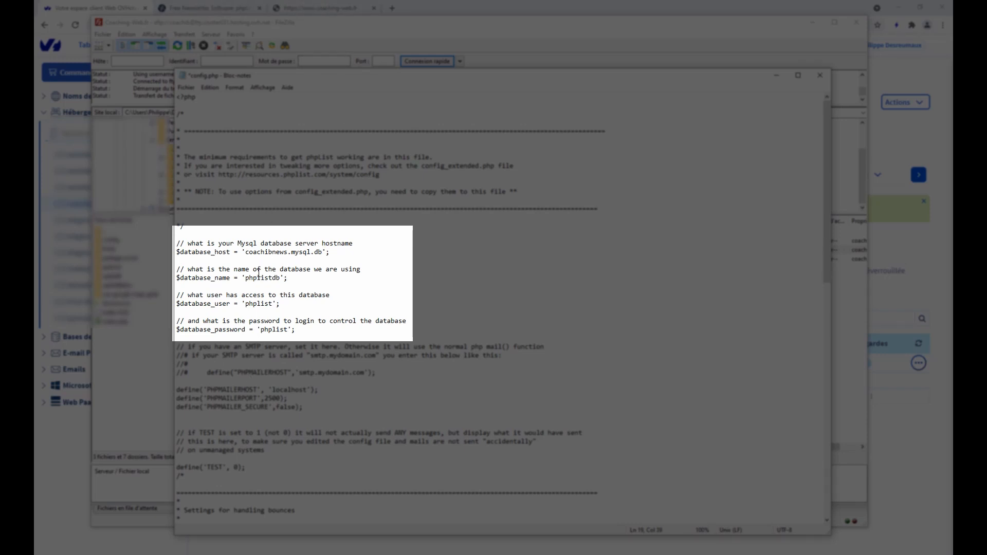
{"action": "left_click", "coordinate": [103, 6]}
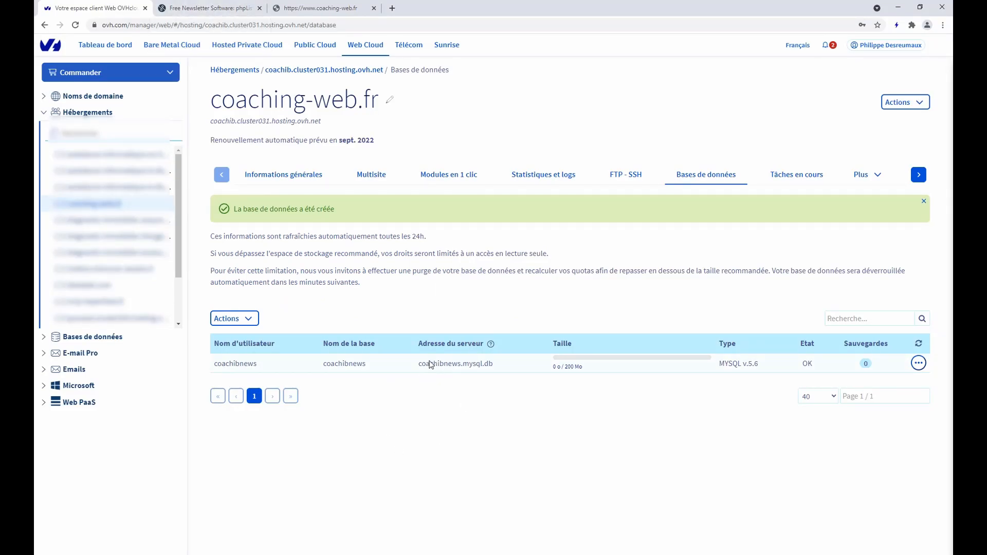
{"action": "left_click_drag", "start_coordinate": [263, 369], "coordinate": [218, 372]}
{"action": "key", "text": "ctrl+c"}
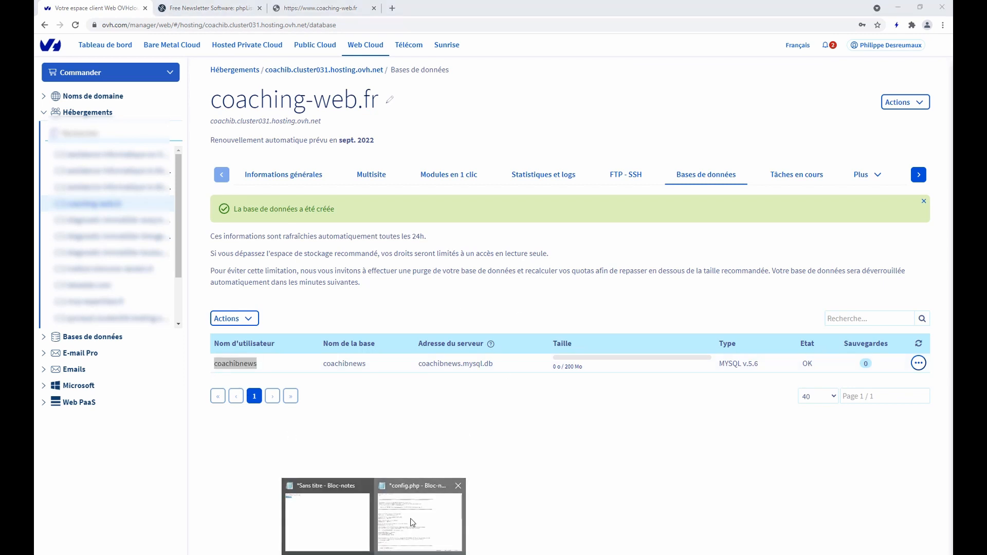
{"action": "left_click", "coordinate": [416, 511]}
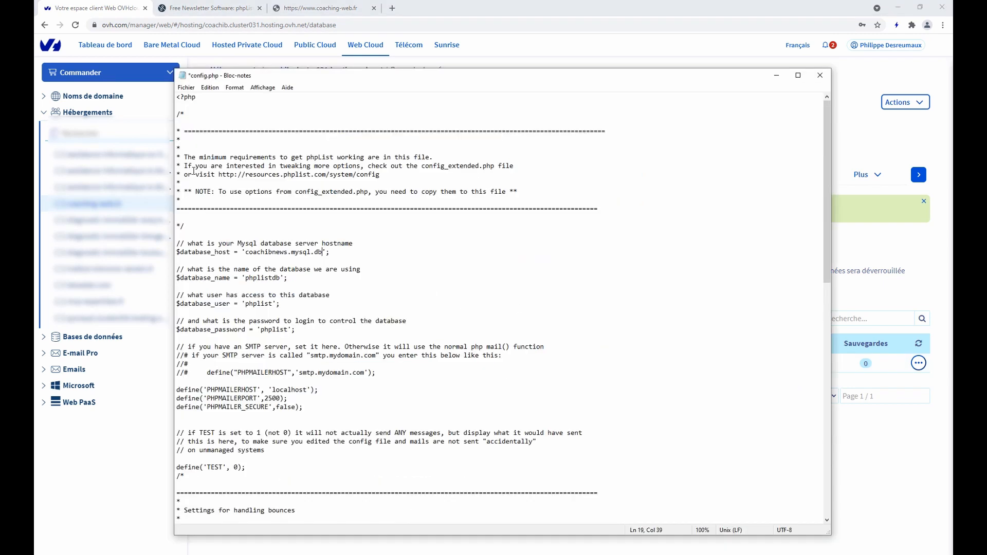
Set the database name and user to coachibnews and replace the old password with the new one
{"action": "double_click", "coordinate": [250, 279]}
{"action": "key", "text": "Left"}
{"action": "key", "text": "shift+Right"}
{"action": "key", "text": "shift+Right"}
{"action": "key", "text": "shift+Right"}
{"action": "key", "text": "shift+Right"}
{"action": "key", "text": "shift+Right"}
{"action": "key", "text": "shift+Right"}
{"action": "key", "text": "shift+Right"}
{"action": "key", "text": "ctrl+v"}
{"action": "key", "text": "shift+Left"}
{"action": "key", "text": "shift+Left"}
{"action": "key", "text": "shift+Left"}
{"action": "key", "text": "shift+Left"}
{"action": "key", "text": "shift+Left"}
{"action": "key", "text": "shift+Left"}
{"action": "key", "text": "ctrl+v"}
{"action": "left_click_drag", "start_coordinate": [257, 330], "coordinate": [296, 330]}
{"action": "key", "text": "Left"}
{"action": "key", "text": "shift+Right"}
{"action": "key", "text": "shift+Right"}
{"action": "key", "text": "shift+Right"}
{"action": "key", "text": "shift+Right"}
{"action": "key", "text": "shift+Right"}
{"action": "key", "text": "shift+Right"}
{"action": "key", "text": "shift+Right"}
{"action": "key", "text": "Delete"}
{"action": "key", "text": "ctrl+v"}
Save config.php and upload the modified file back to the server
{"action": "scroll", "coordinate": [408, 368], "scroll_direction": "down", "scroll_amount": 2}
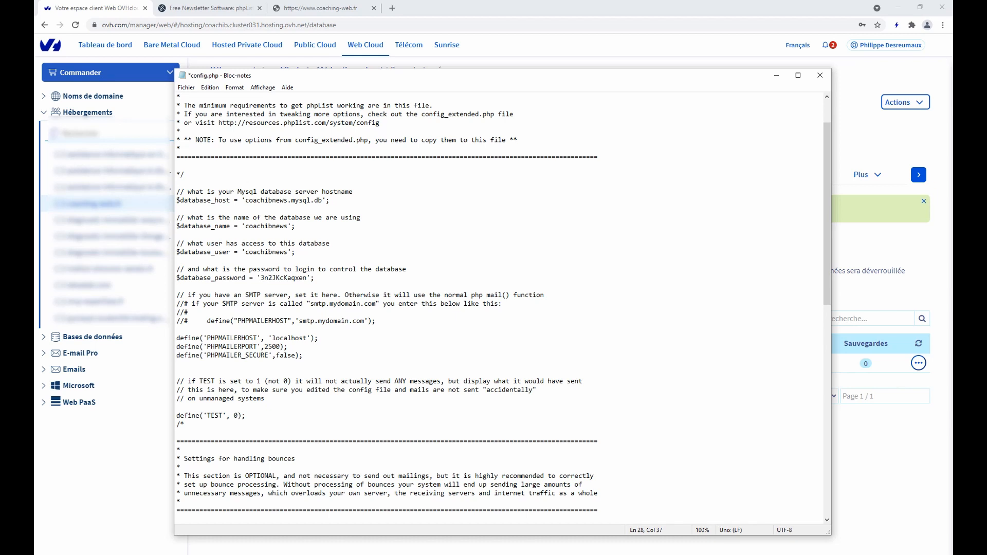
{"action": "left_click", "coordinate": [189, 88]}
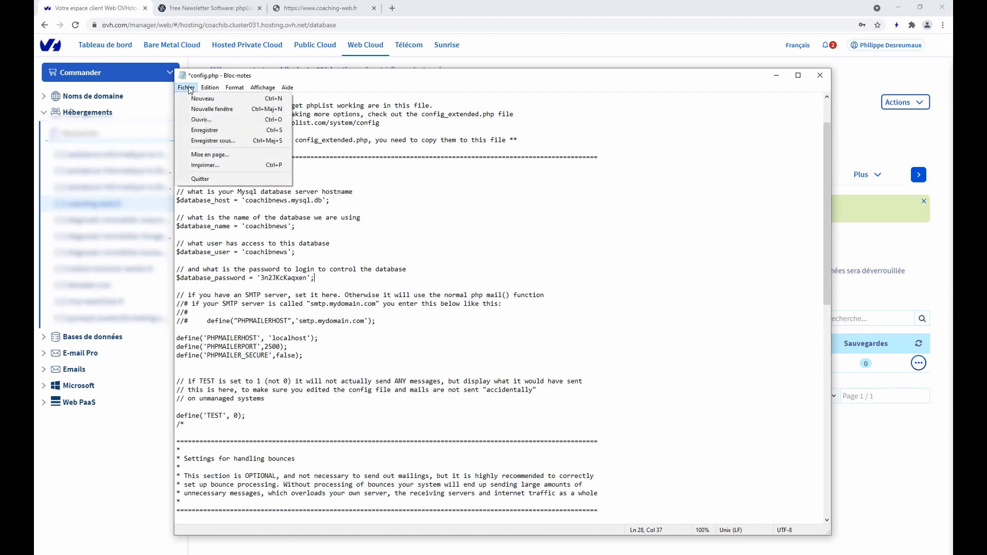
{"action": "left_click", "coordinate": [209, 131]}
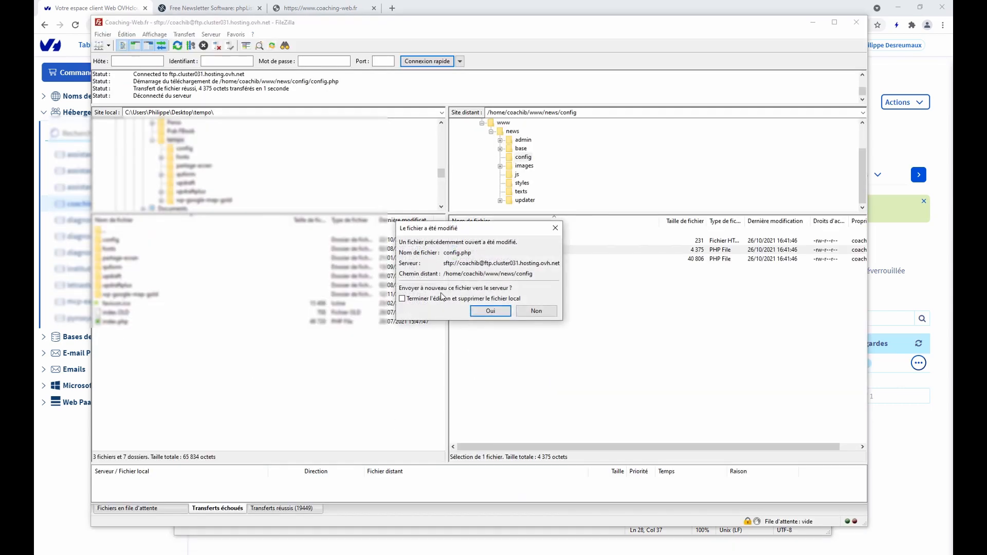
{"action": "left_click", "coordinate": [484, 313]}
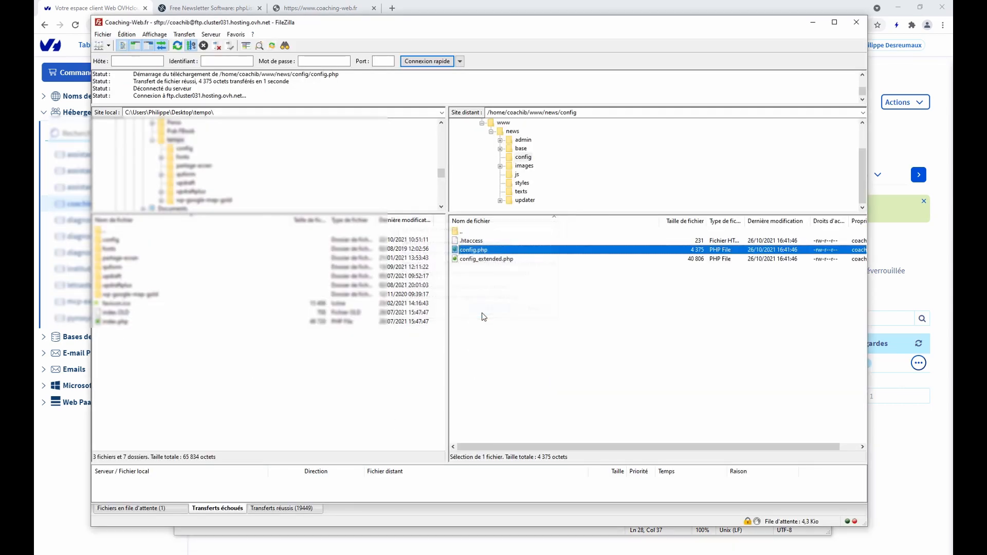
{"action": "left_click", "coordinate": [319, 8]}
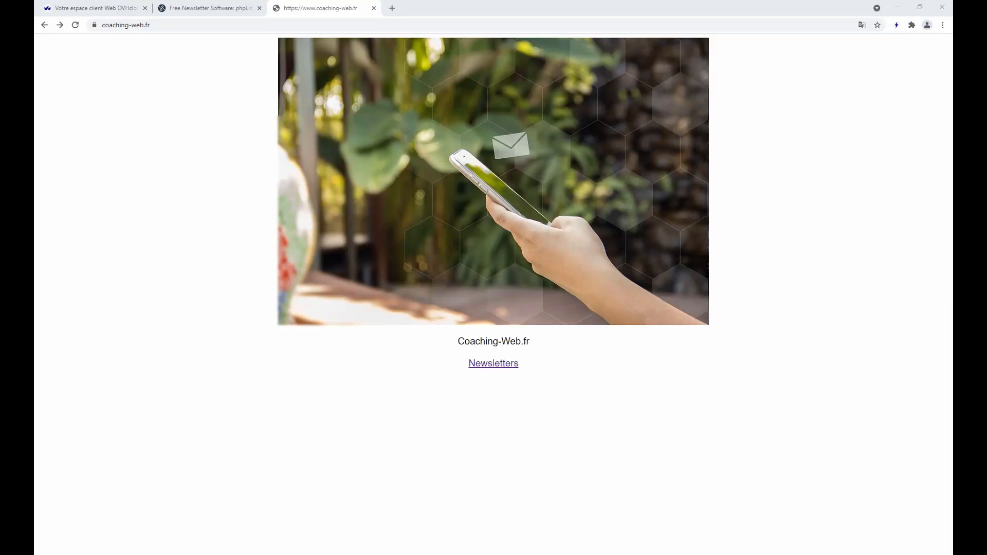
Load coaching-web.fr/news/admin and read its pageroot '/lists' vs '/news' mismatch warning
{"action": "left_click", "coordinate": [497, 367]}
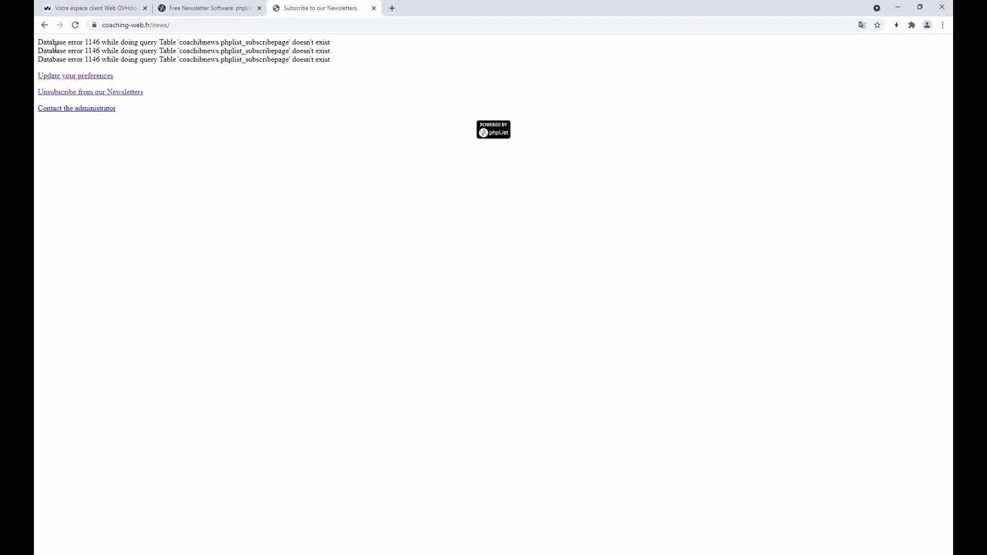
{"action": "left_click", "coordinate": [176, 25]}
{"action": "left_click", "coordinate": [188, 25]}
{"action": "type", "text": "admin"}
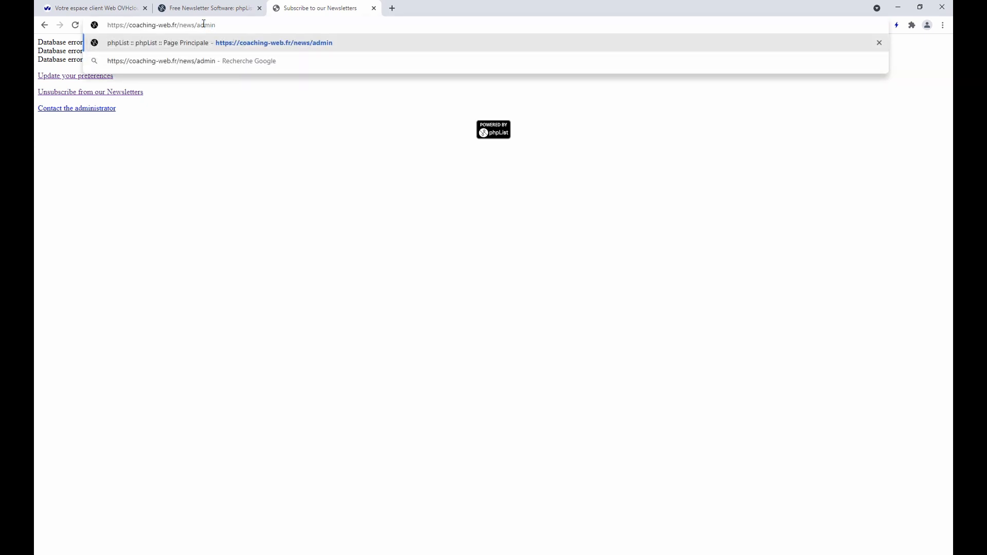
{"action": "key", "text": "Return"}
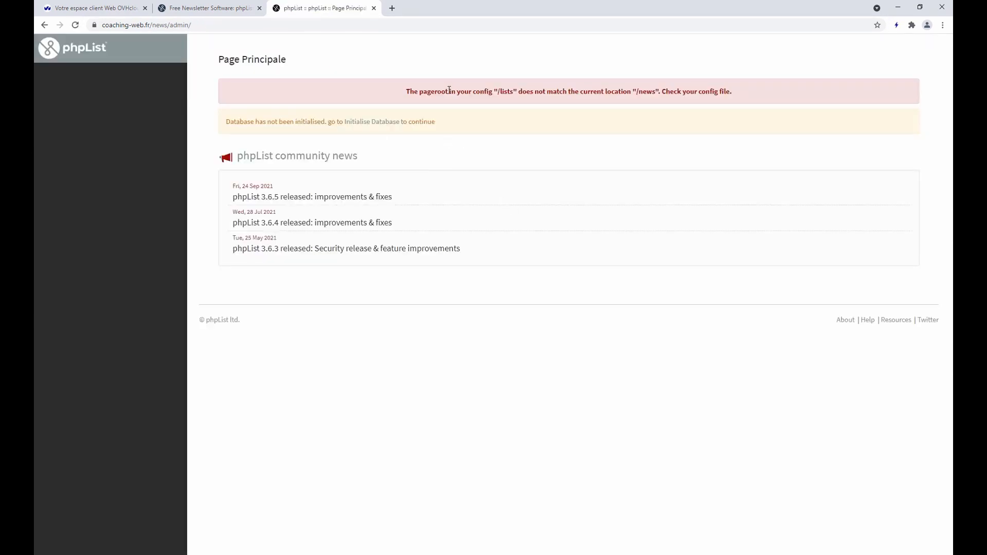
{"action": "left_click_drag", "start_coordinate": [406, 92], "coordinate": [464, 103]}
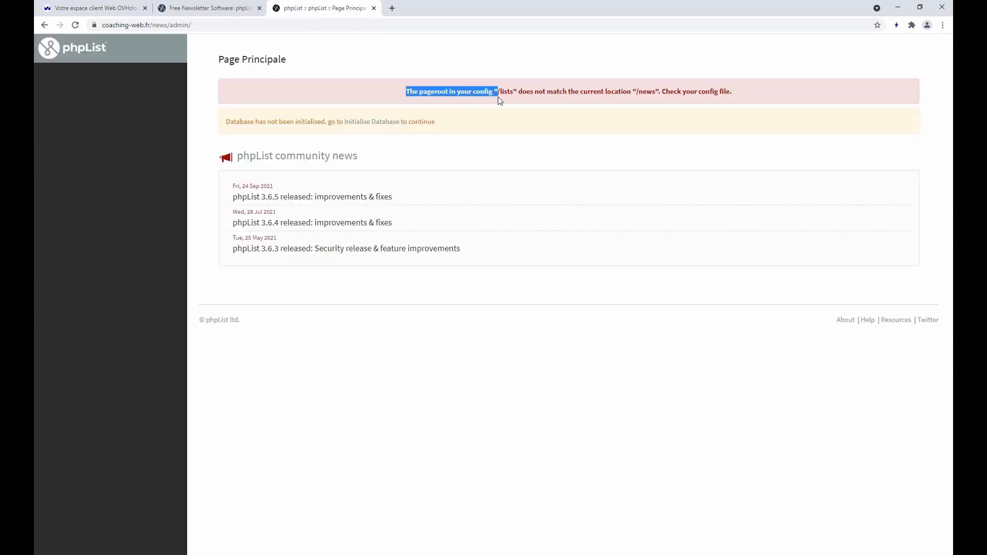
{"action": "left_click", "coordinate": [623, 92]}
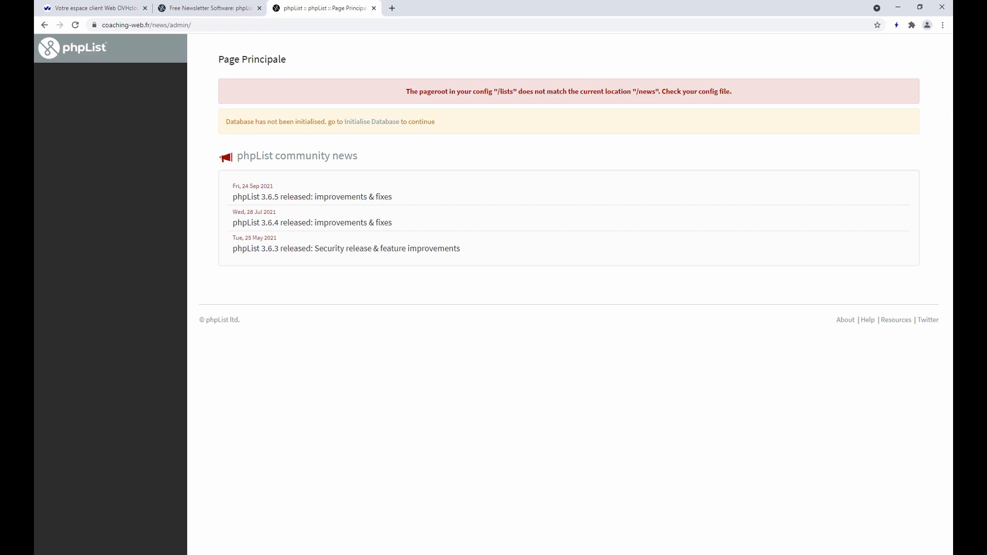
{"action": "key", "text": "alt+Tab"}
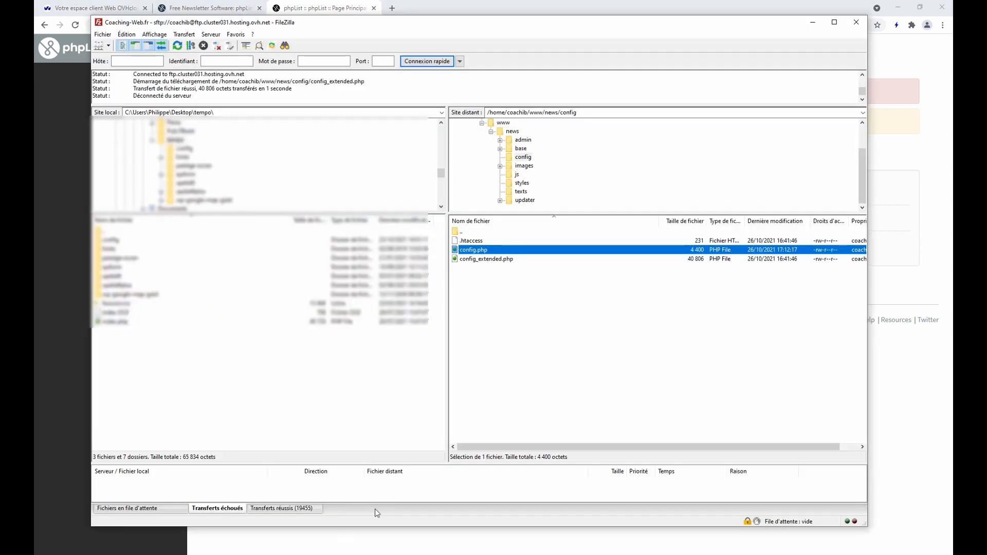
Open the server's config_extended.php in the editor, reopening the local copy
{"action": "left_click", "coordinate": [484, 260]}
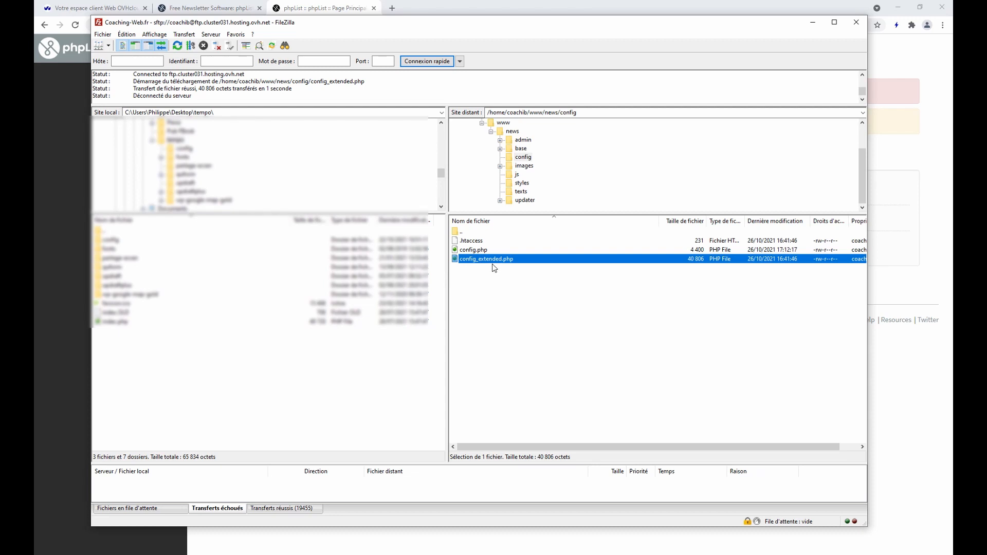
{"action": "right_click", "coordinate": [483, 261]}
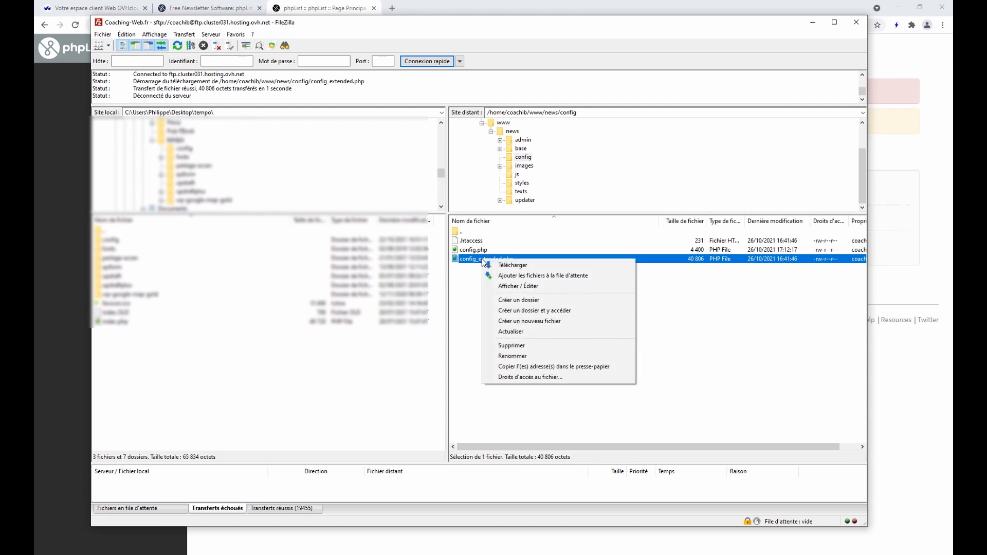
{"action": "left_click", "coordinate": [469, 278]}
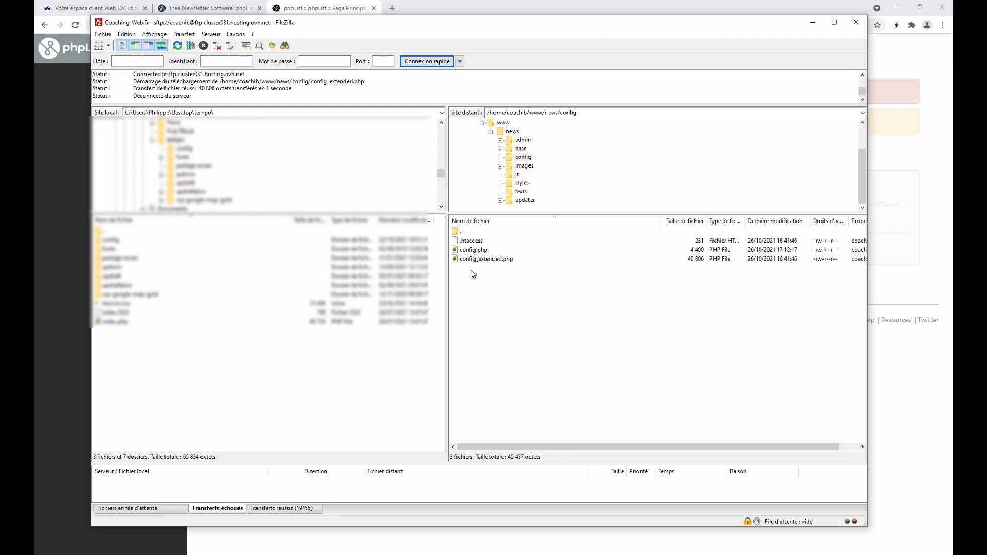
{"action": "left_click", "coordinate": [499, 262]}
{"action": "right_click", "coordinate": [498, 260]}
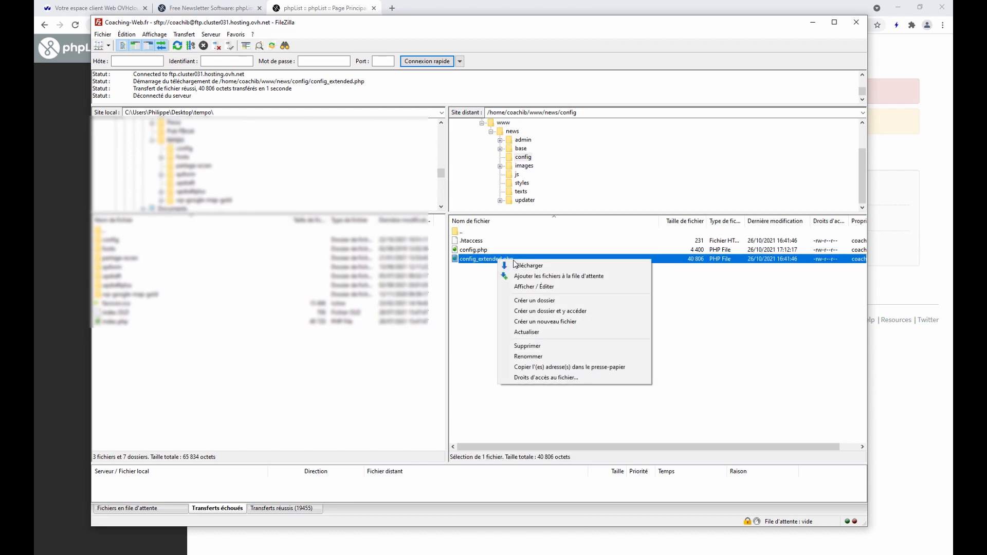
{"action": "left_click", "coordinate": [532, 287]}
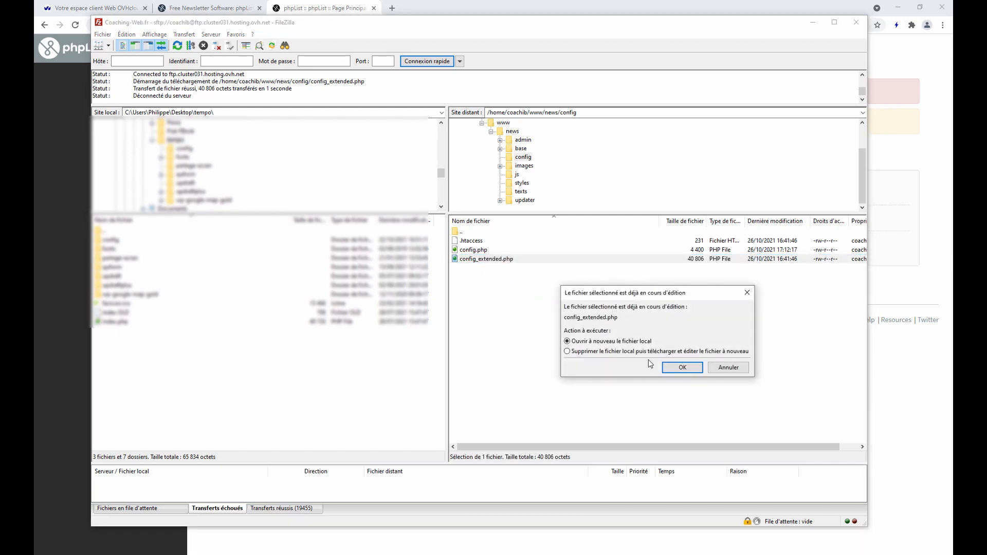
{"action": "left_click", "coordinate": [682, 367]}
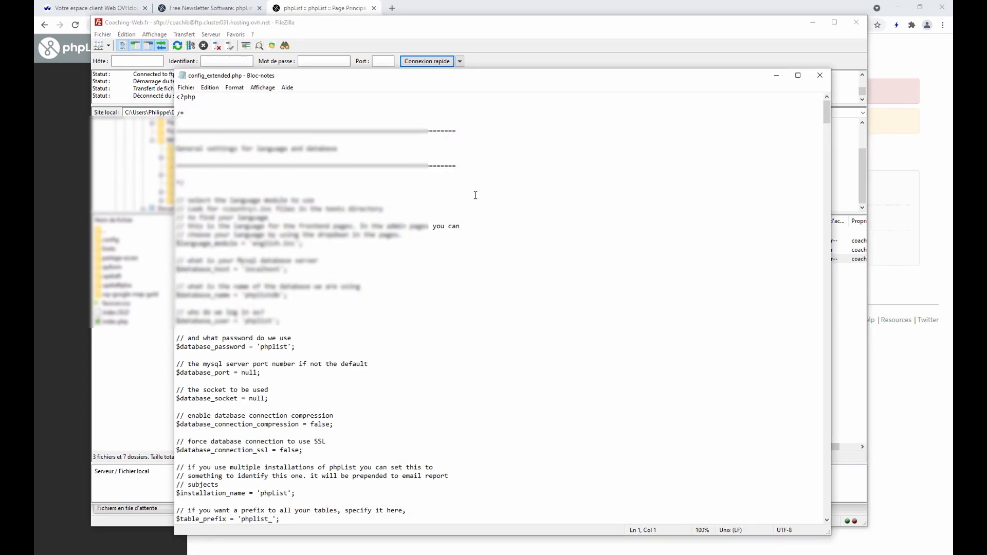
Search for 'roo', copy the $pageroot = '/lists'; line, and close config_extended.php
{"action": "left_click", "coordinate": [240, 124]}
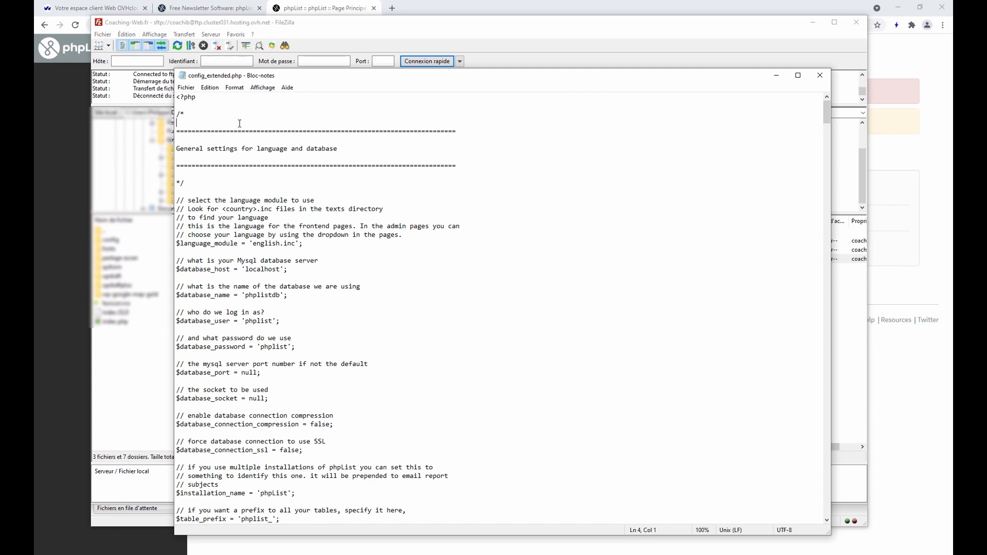
{"action": "key", "text": "ctrl+f"}
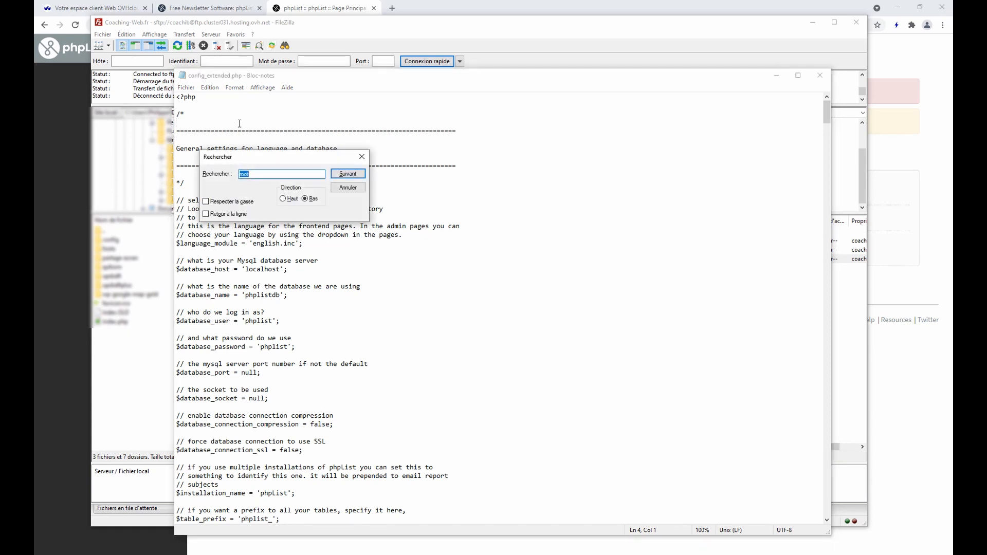
{"action": "type", "text": "roo"}
{"action": "key", "text": "Return"}
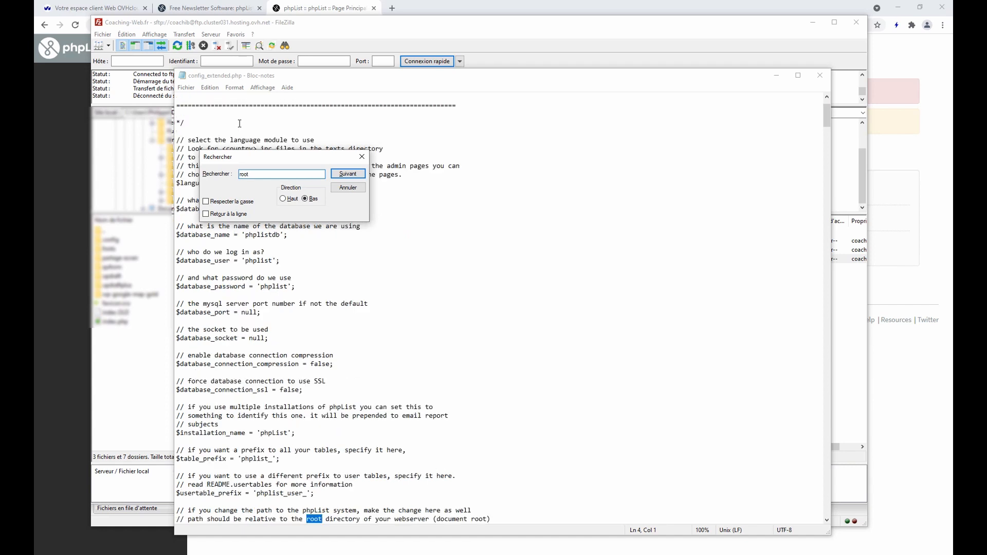
{"action": "left_click", "coordinate": [362, 156]}
{"action": "scroll", "coordinate": [336, 312], "scroll_direction": "down", "scroll_amount": 7}
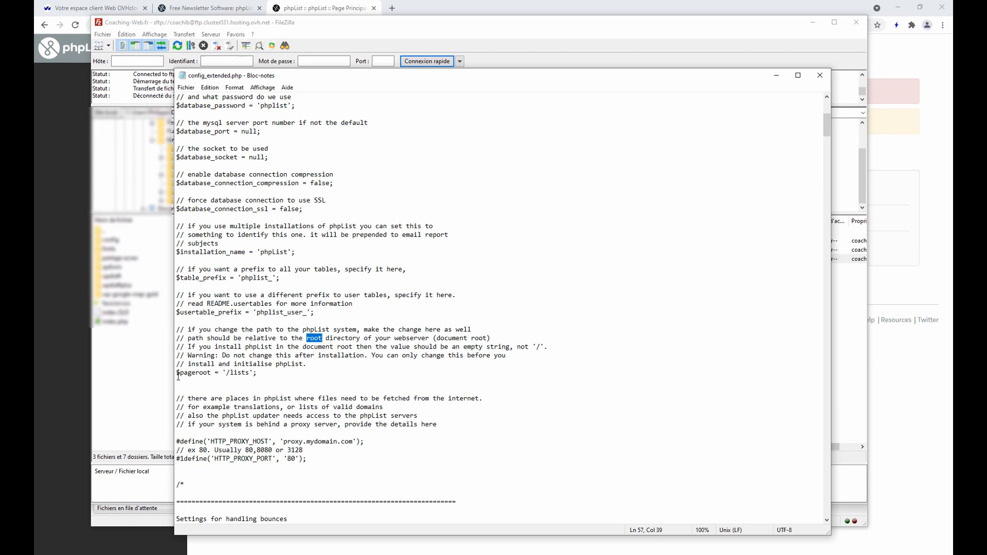
{"action": "left_click_drag", "start_coordinate": [178, 374], "coordinate": [263, 374]}
{"action": "key", "text": "ctrl+c"}
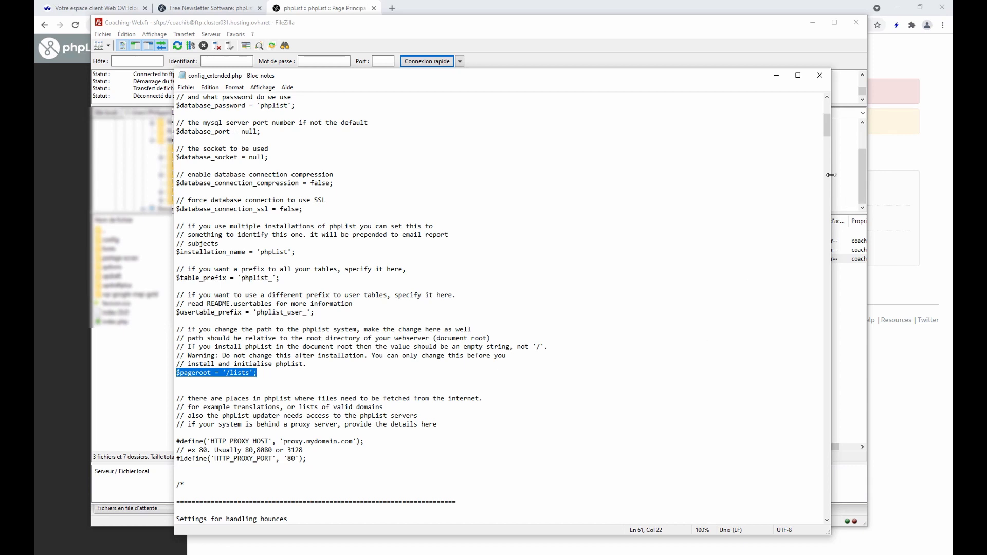
{"action": "left_click", "coordinate": [820, 75]}
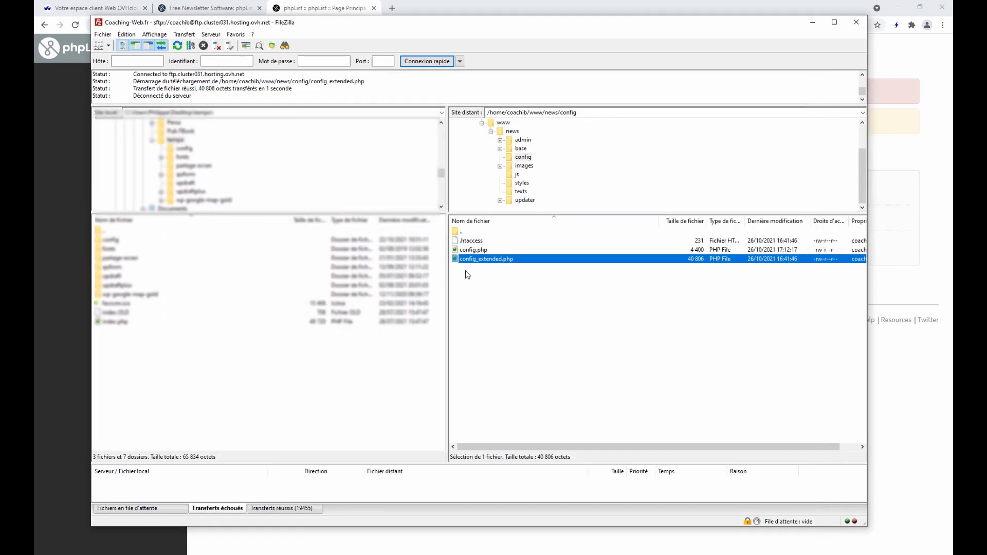
{"action": "right_click", "coordinate": [477, 251]}
Open config.php and add a $pageroot = '/news'; line below the header comment
{"action": "left_click", "coordinate": [498, 276]}
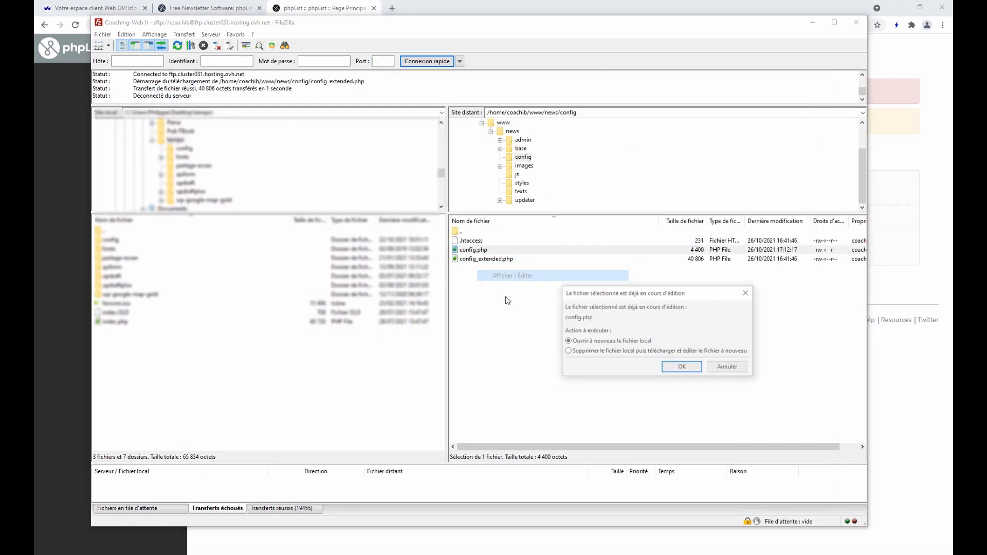
{"action": "left_click", "coordinate": [677, 368]}
{"action": "left_click", "coordinate": [198, 232]}
{"action": "key", "text": "Return"}
{"action": "key", "text": "Return"}
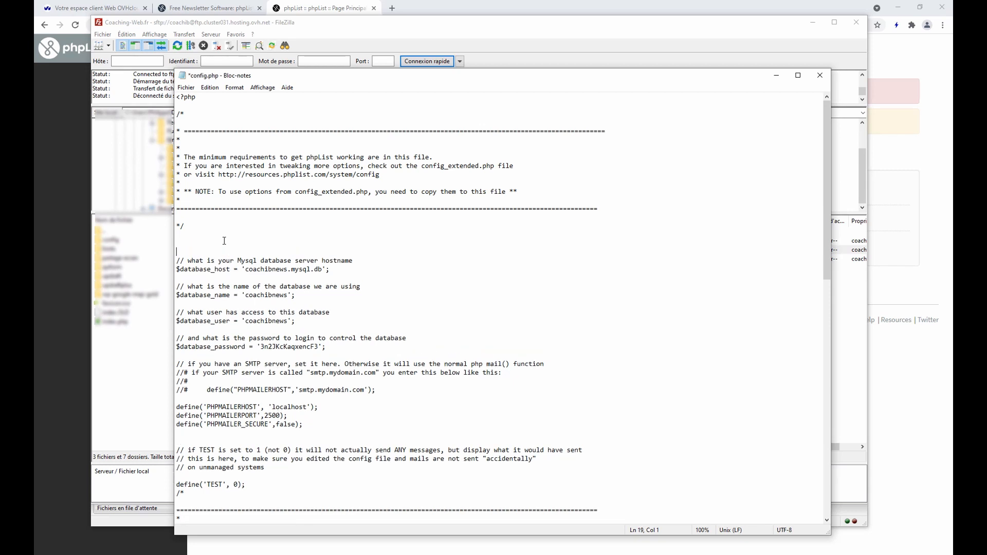
{"action": "key", "text": "ctrl+v"}
{"action": "key", "text": "Delete"}
{"action": "key", "text": "Delete"}
{"action": "type", "text": "news"}
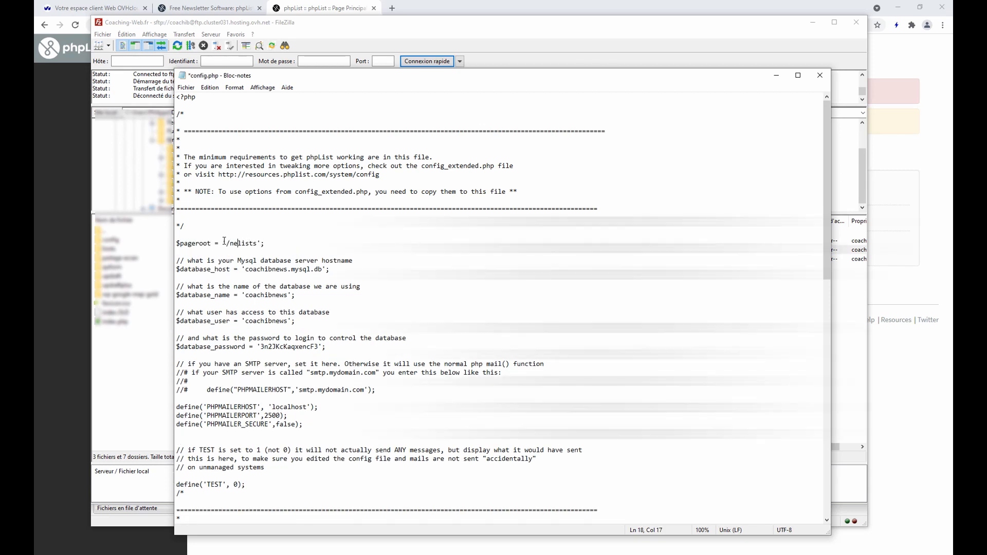
{"action": "key", "text": "Delete"}
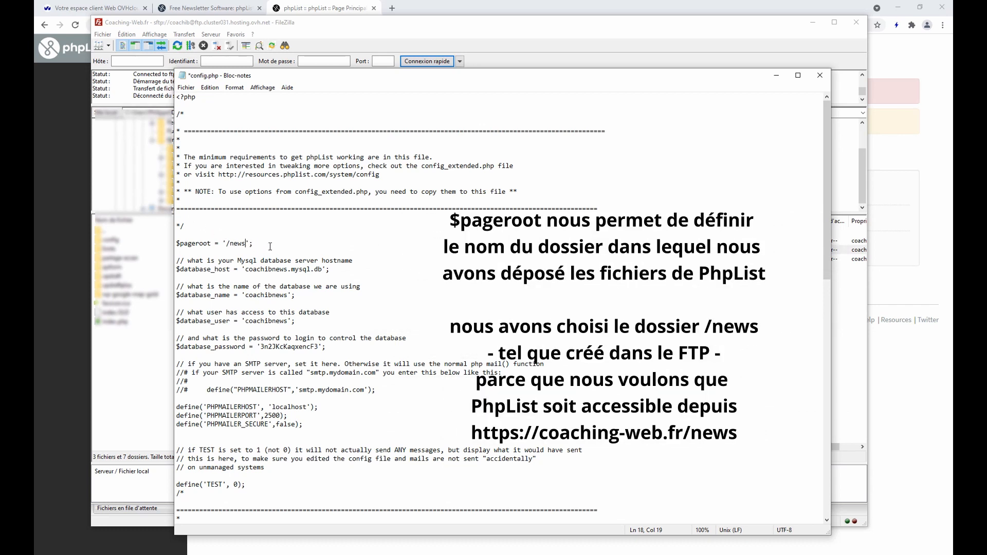
{"action": "left_click", "coordinate": [231, 233]}
Save and close config.php, then upload the change to the server
{"action": "left_click", "coordinate": [186, 88]}
{"action": "left_click", "coordinate": [209, 132]}
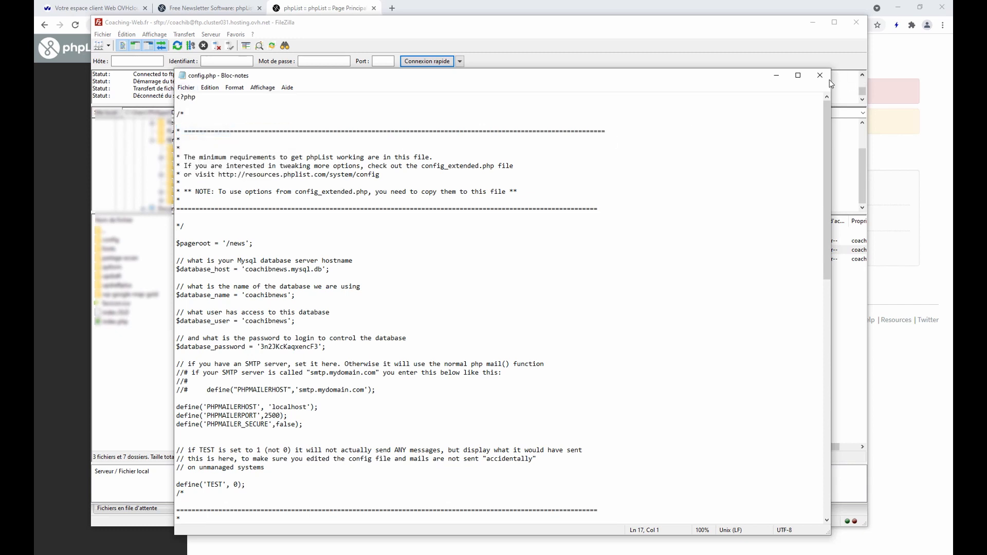
{"action": "left_click", "coordinate": [820, 75]}
{"action": "left_click", "coordinate": [480, 312]}
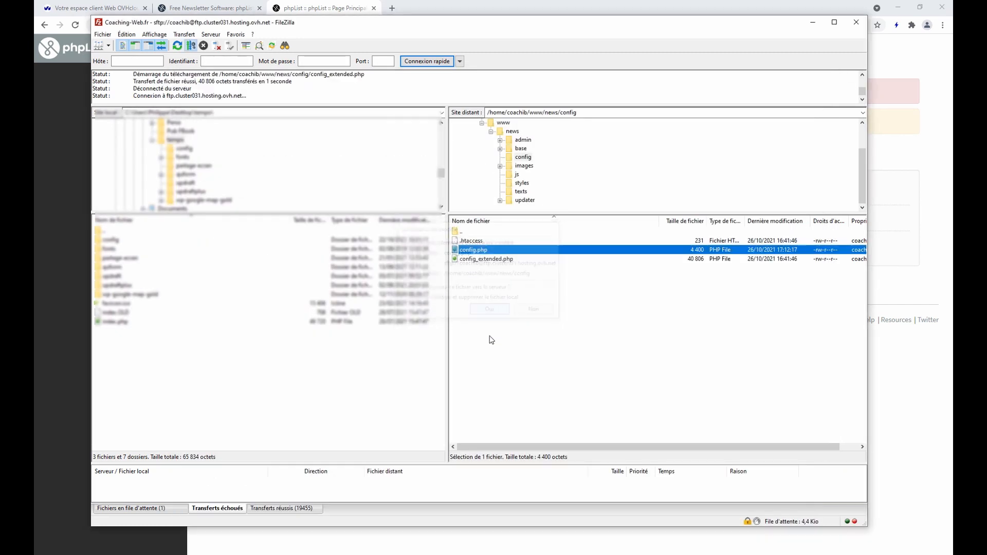
Reload the phpList admin page and go to Initialise Database
{"action": "left_click", "coordinate": [302, 5]}
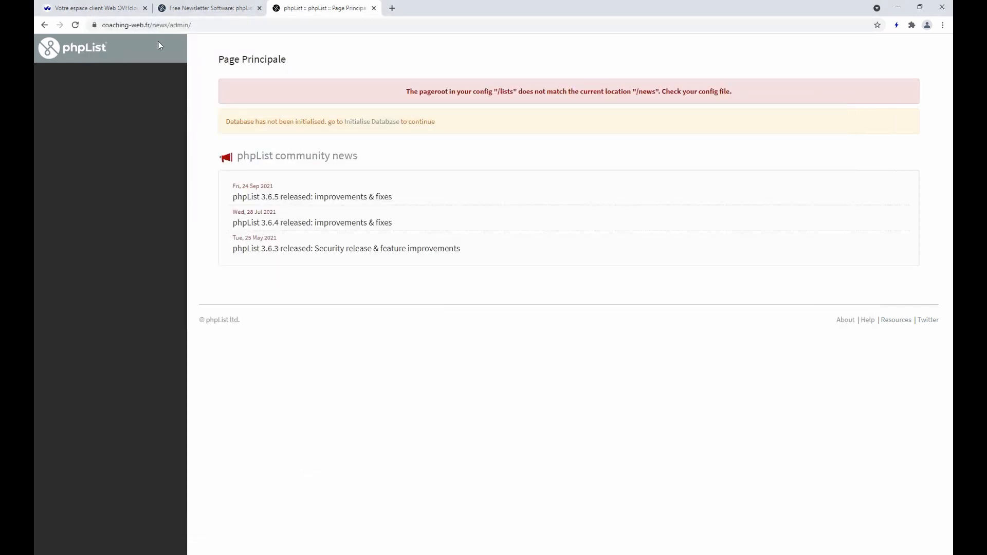
{"action": "left_click", "coordinate": [75, 27]}
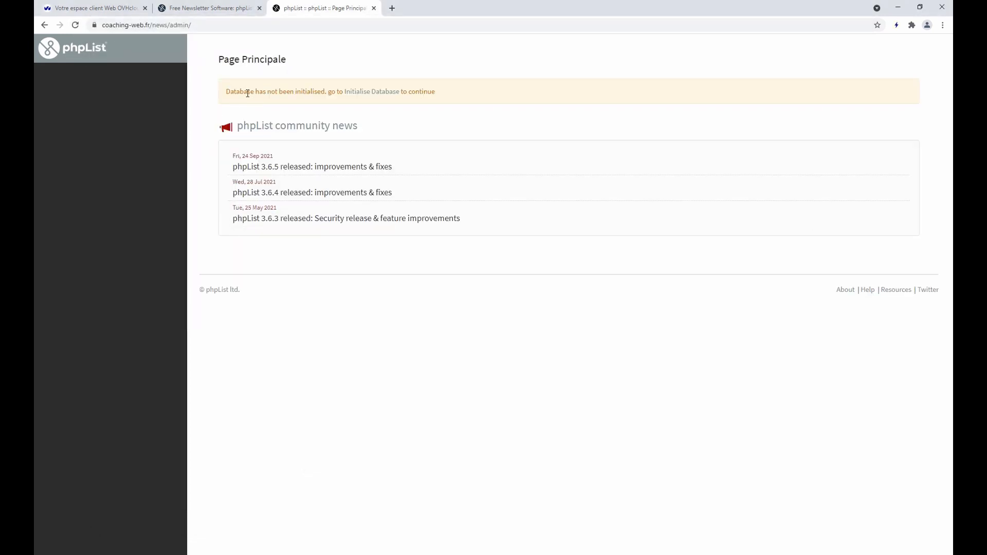
{"action": "left_click", "coordinate": [364, 97]}
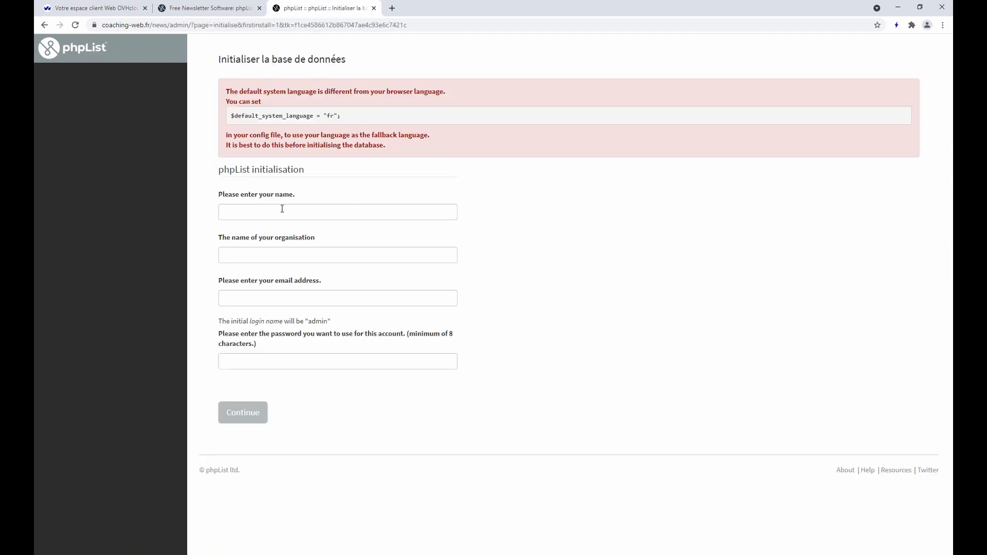
Fill in the administrator's name, organisation Coaching-web.fr, e-mail and password, then submit the setup form
{"action": "left_click", "coordinate": [310, 214]}
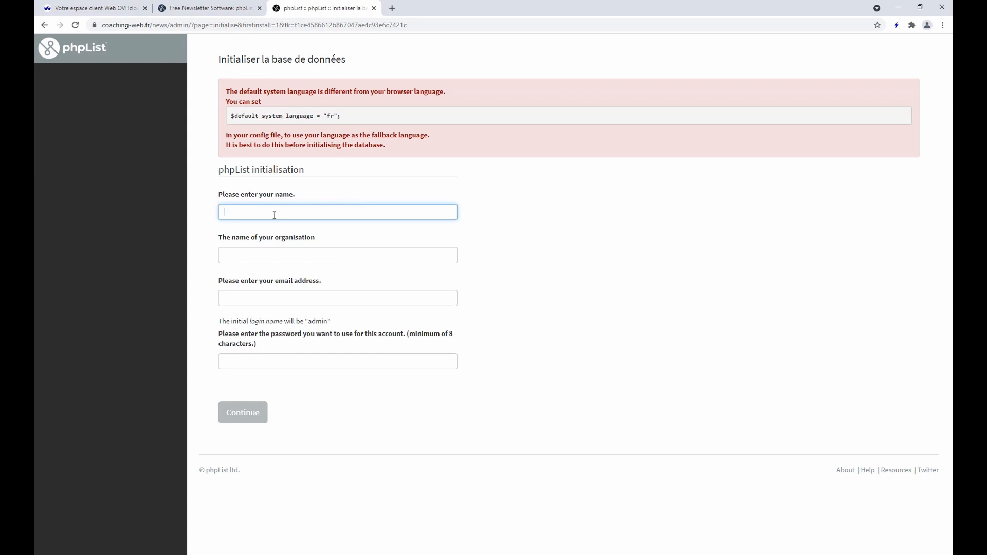
{"action": "type", "text": "Ph"}
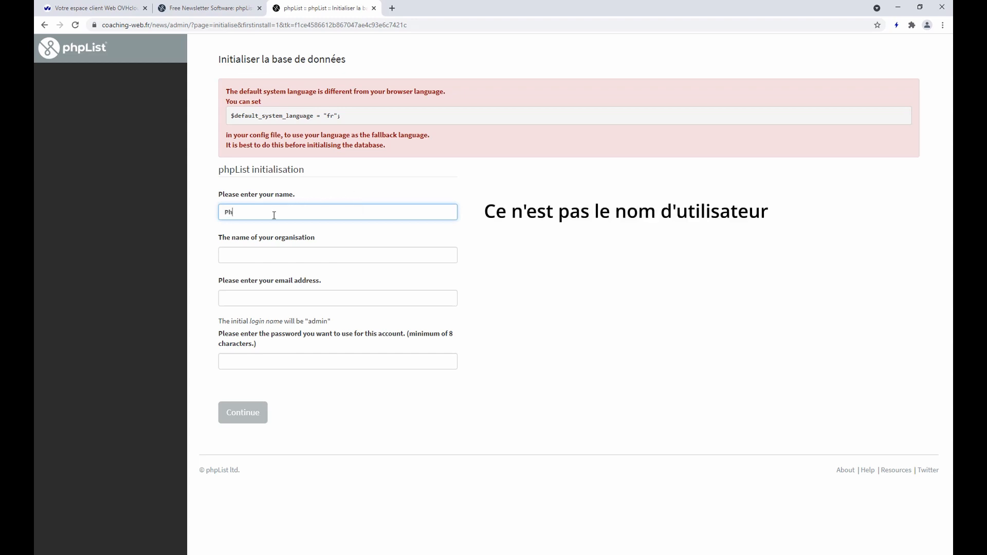
{"action": "type", "text": "ilippe"}
{"action": "key", "text": "Tab"}
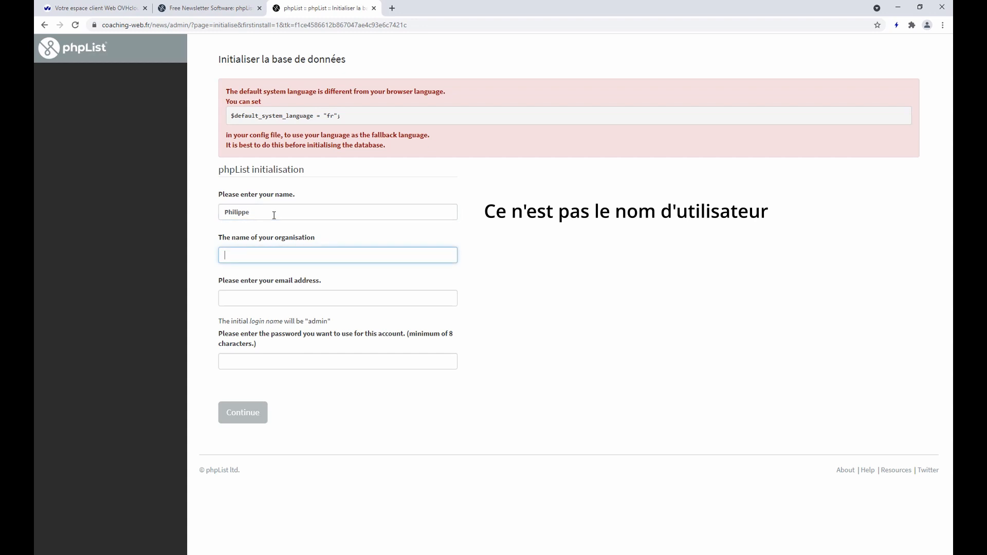
{"action": "type", "text": "Coa"}
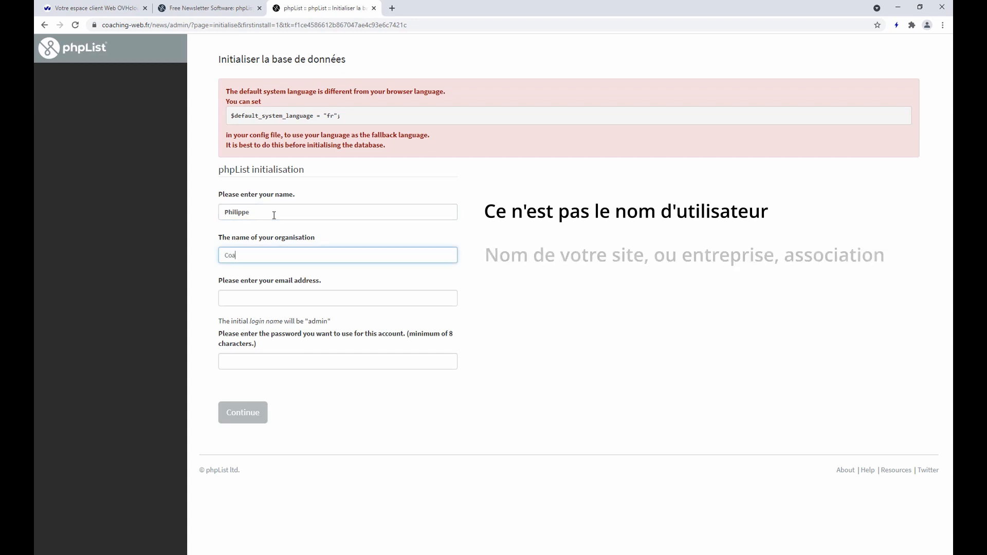
{"action": "type", "text": "ching-web.fr"}
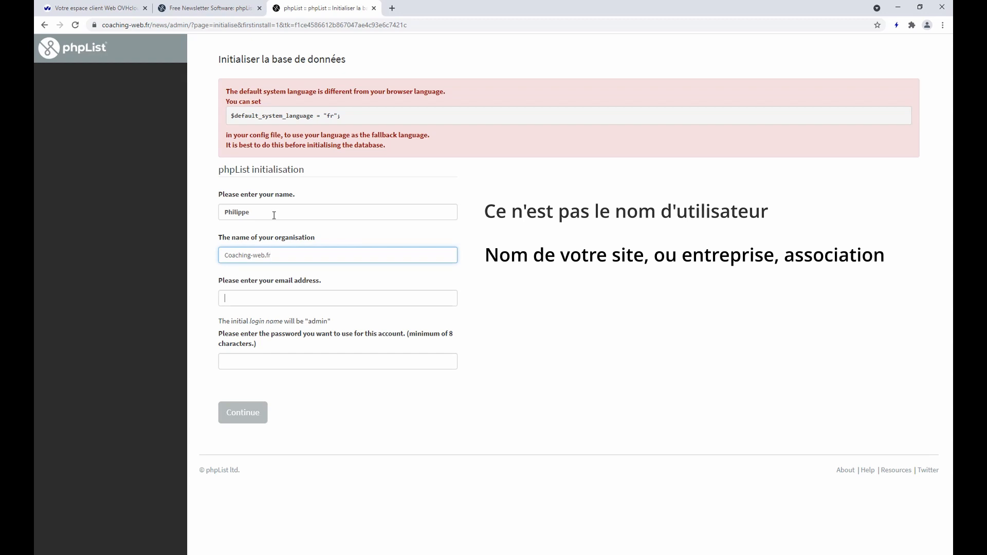
{"action": "key", "text": "Tab"}
{"action": "key", "text": "ctrl+v"}
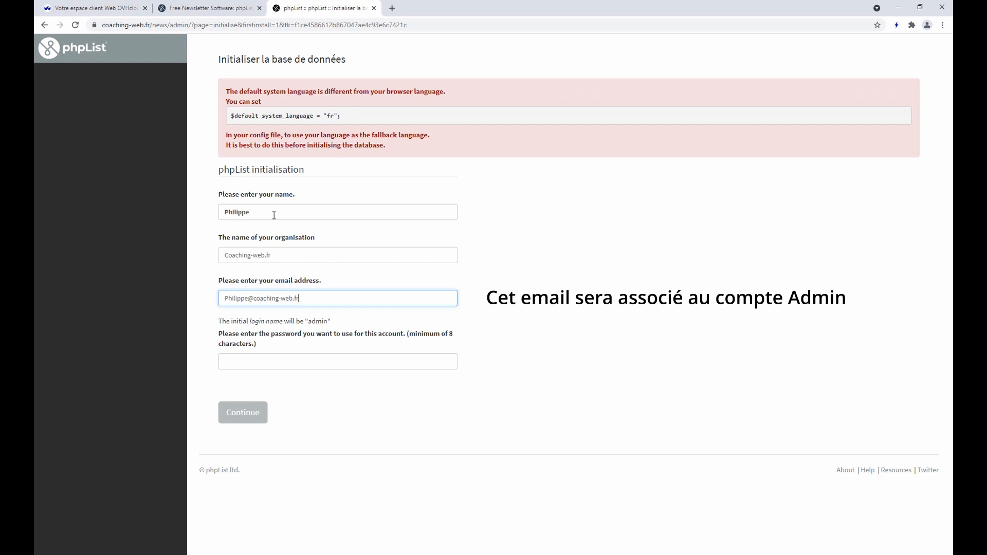
{"action": "key", "text": "Tab"}
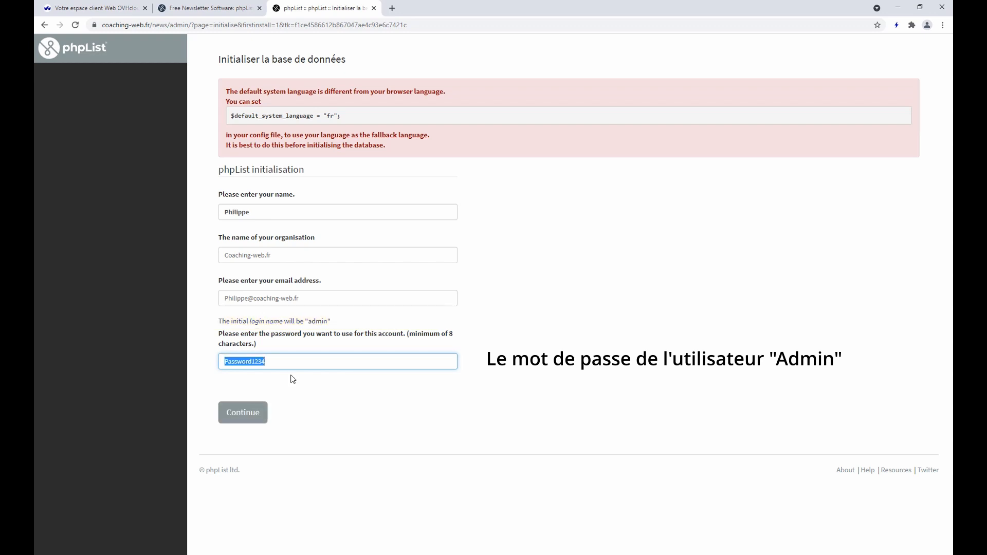
{"action": "key", "text": "Right"}
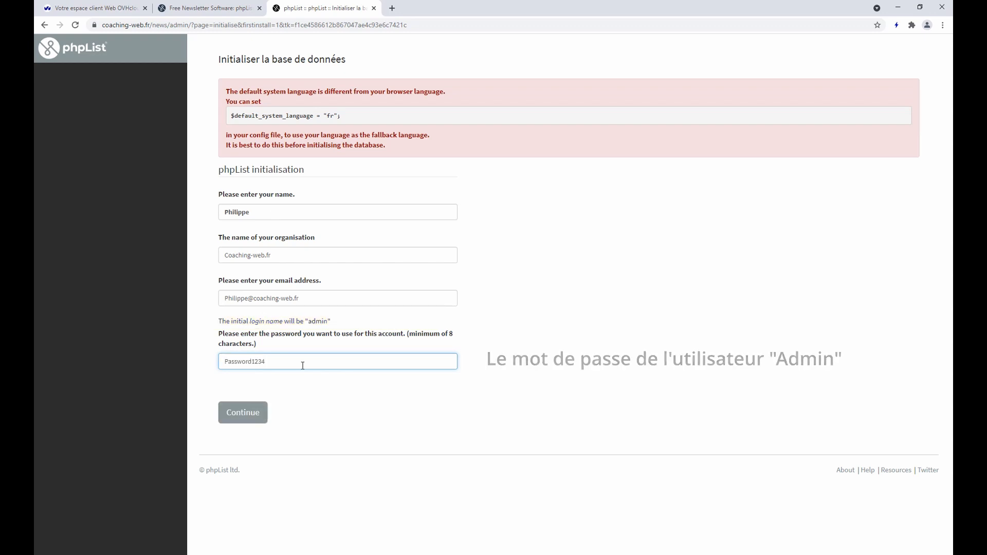
{"action": "left_click", "coordinate": [253, 421]}
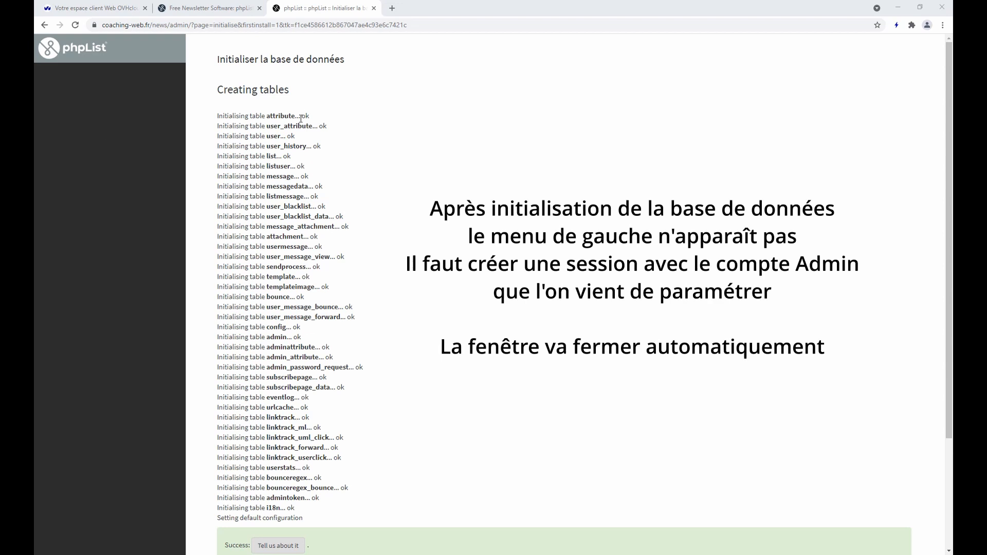
Log in to phpList admin as 'Admin' with the account password and decline Chrome's save-password offer
{"action": "scroll", "coordinate": [327, 169], "scroll_direction": "down", "scroll_amount": 1}
{"action": "scroll", "coordinate": [327, 169], "scroll_direction": "down", "scroll_amount": 3}
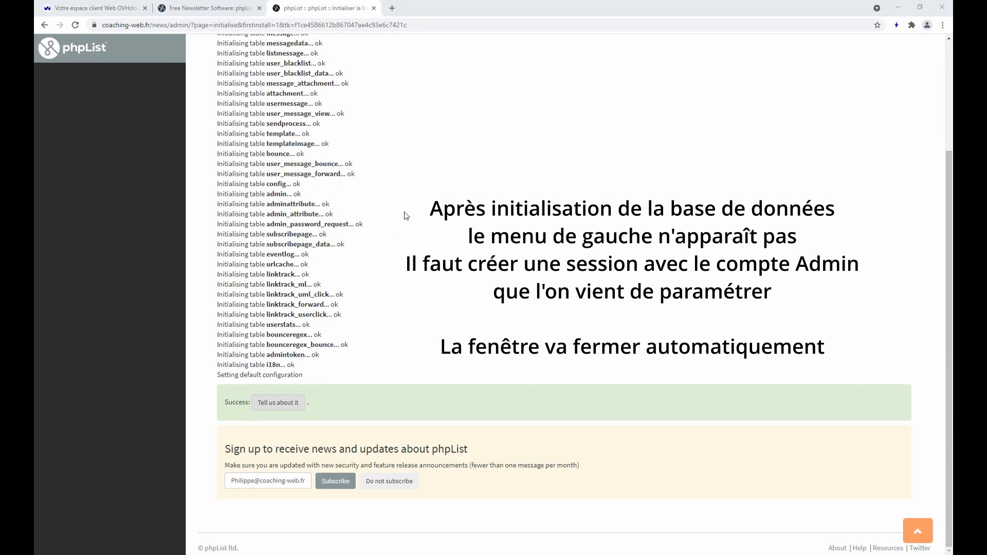
{"action": "scroll", "coordinate": [348, 217], "scroll_direction": "up", "scroll_amount": 3}
{"action": "left_click", "coordinate": [61, 56]}
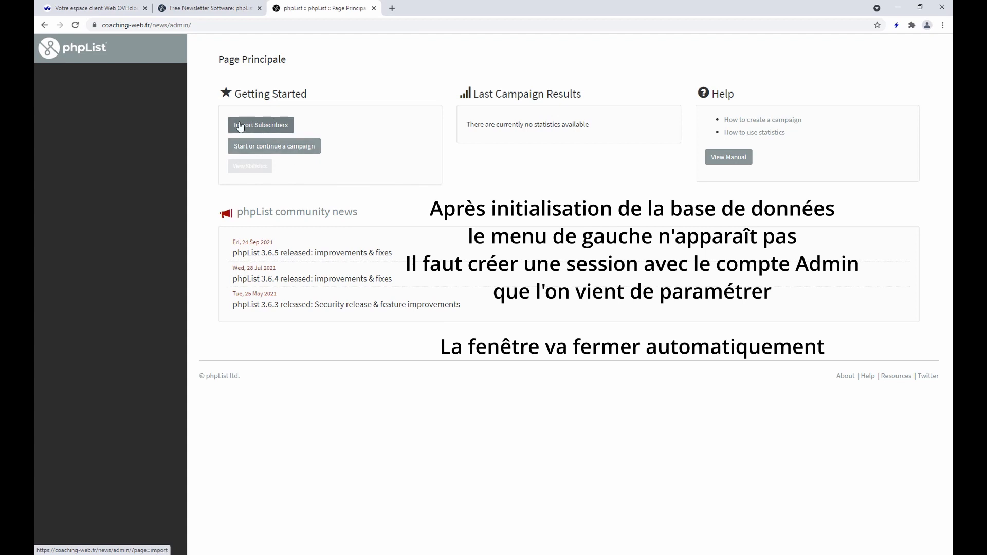
{"action": "left_click", "coordinate": [77, 55]}
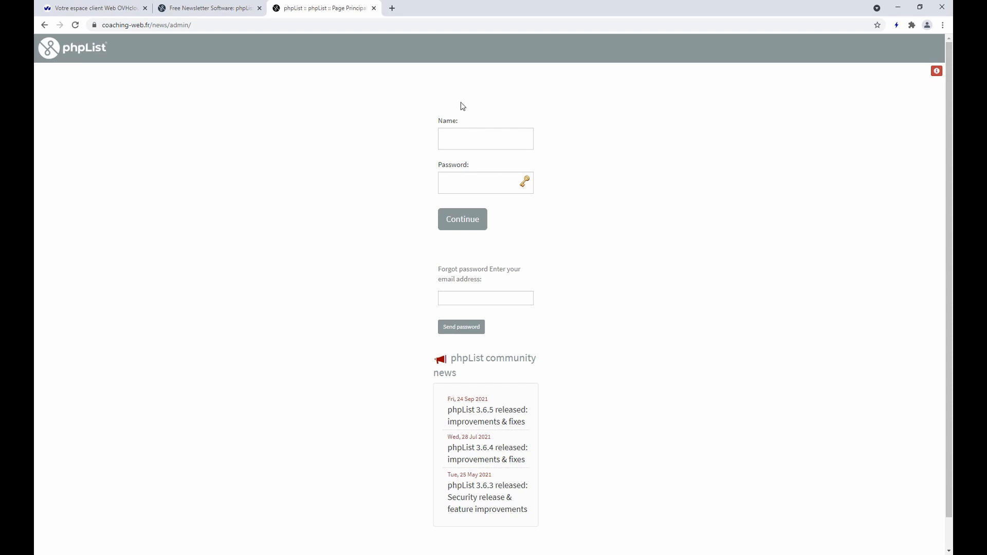
{"action": "left_click", "coordinate": [463, 135]}
{"action": "type", "text": "Admin"}
{"action": "key", "text": "Tab"}
{"action": "key", "text": "ctrl+v"}
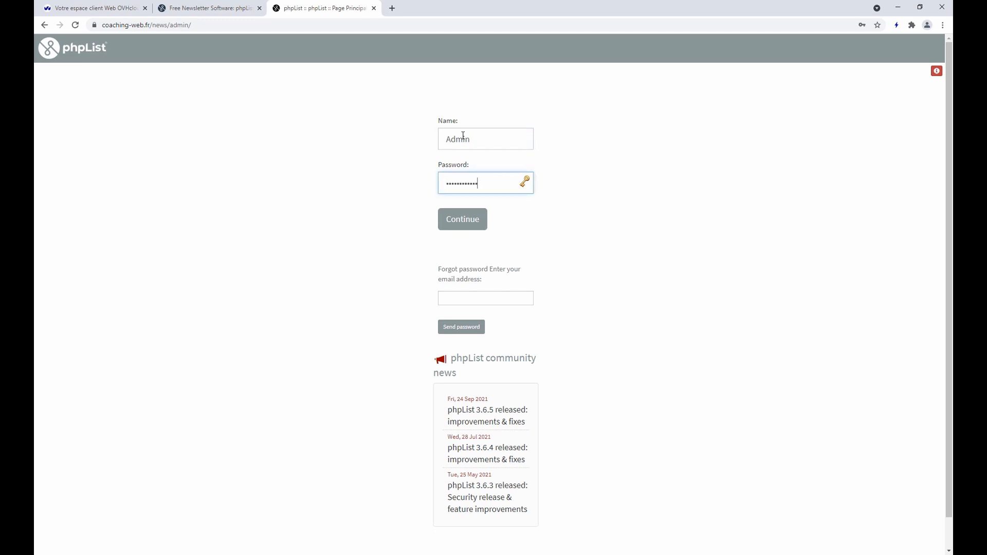
{"action": "left_click", "coordinate": [481, 221]}
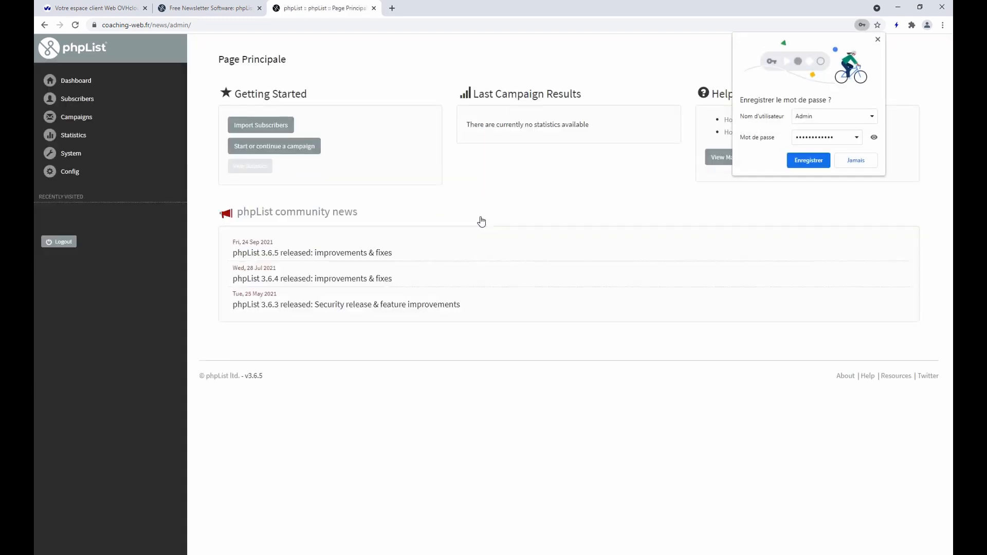
{"action": "left_click", "coordinate": [849, 160]}
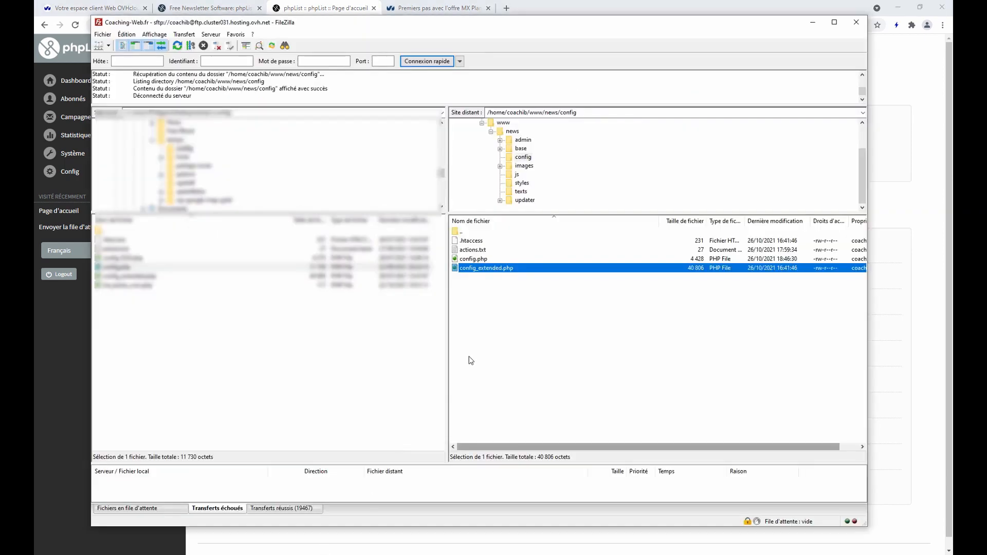
Open the server's config.php in Notepad through FileZilla's Afficher / Éditer, reusing the local copy
{"action": "left_click", "coordinate": [473, 261]}
{"action": "right_click", "coordinate": [474, 260]}
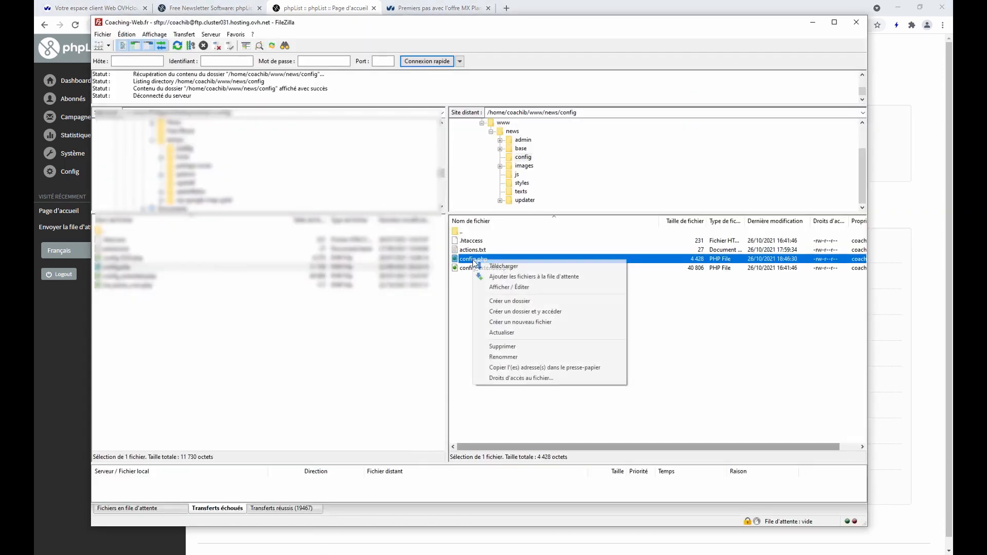
{"action": "left_click", "coordinate": [495, 287]}
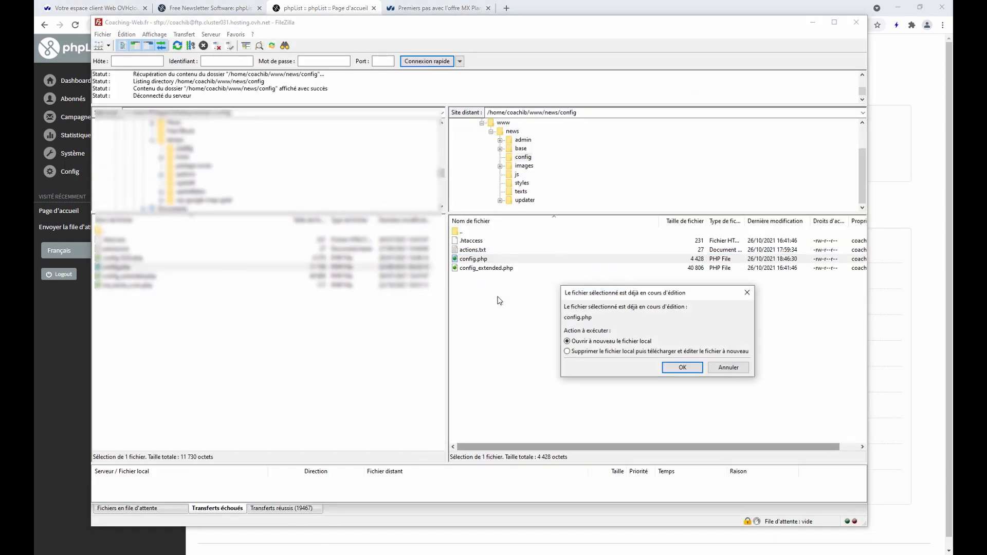
{"action": "left_click", "coordinate": [681, 367]}
Review the PHPMAILER settings in config.php: host SSL0.OVH.NET, port 587, tls
{"action": "left_click", "coordinate": [430, 244]}
{"action": "scroll", "coordinate": [437, 245], "scroll_direction": "down", "scroll_amount": 6}
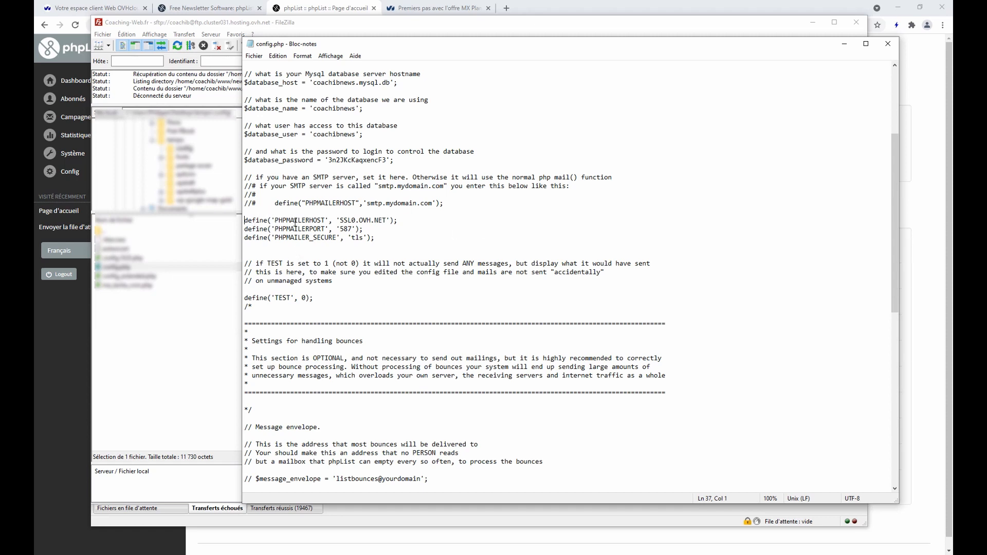
{"action": "left_click_drag", "start_coordinate": [340, 220], "coordinate": [387, 221]}
{"action": "left_click", "coordinate": [371, 228]}
{"action": "left_click_drag", "start_coordinate": [488, 45], "coordinate": [347, 74]}
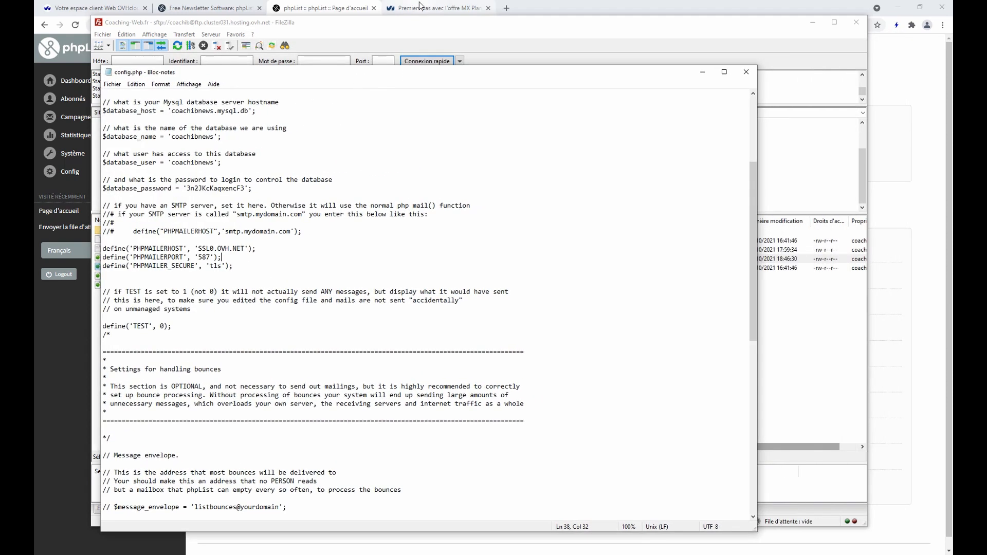
{"action": "left_click", "coordinate": [420, 8]}
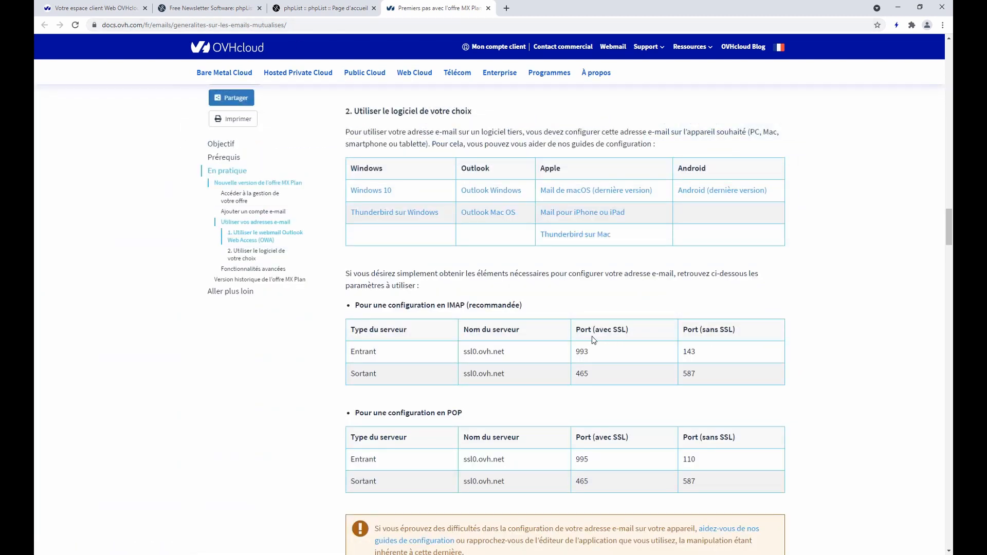
Check the outgoing (Sortant) ssl0.ovh.net ports in OVH's table: 465 with SSL and 587
{"action": "left_click_drag", "start_coordinate": [353, 374], "coordinate": [391, 375]}
{"action": "left_click_drag", "start_coordinate": [589, 374], "coordinate": [575, 374]}
{"action": "left_click", "coordinate": [589, 388]}
{"action": "double_click", "coordinate": [690, 374]}
{"action": "left_click", "coordinate": [710, 387]}
{"action": "double_click", "coordinate": [579, 372]}
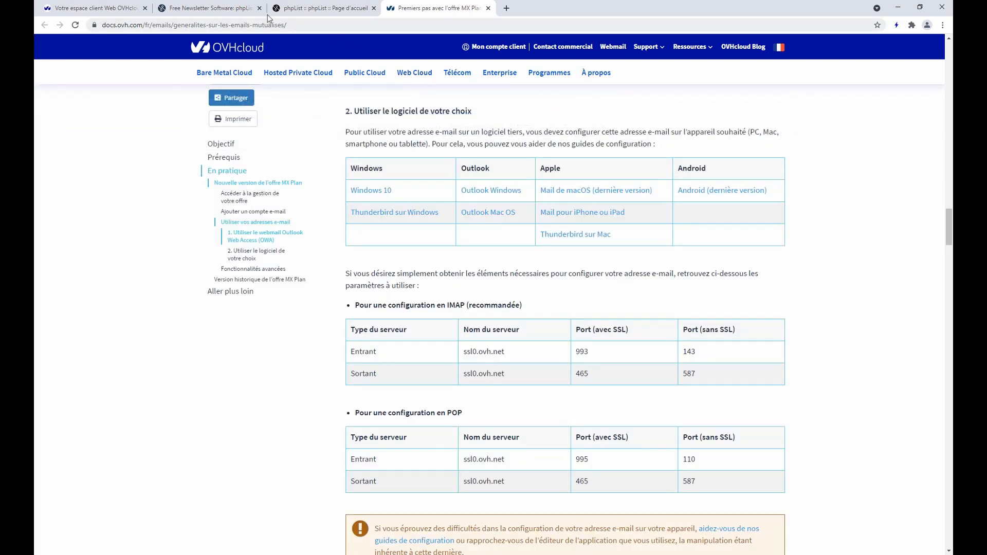
Bring the config.php Notepad window back to the front
{"action": "left_click", "coordinate": [227, 7]}
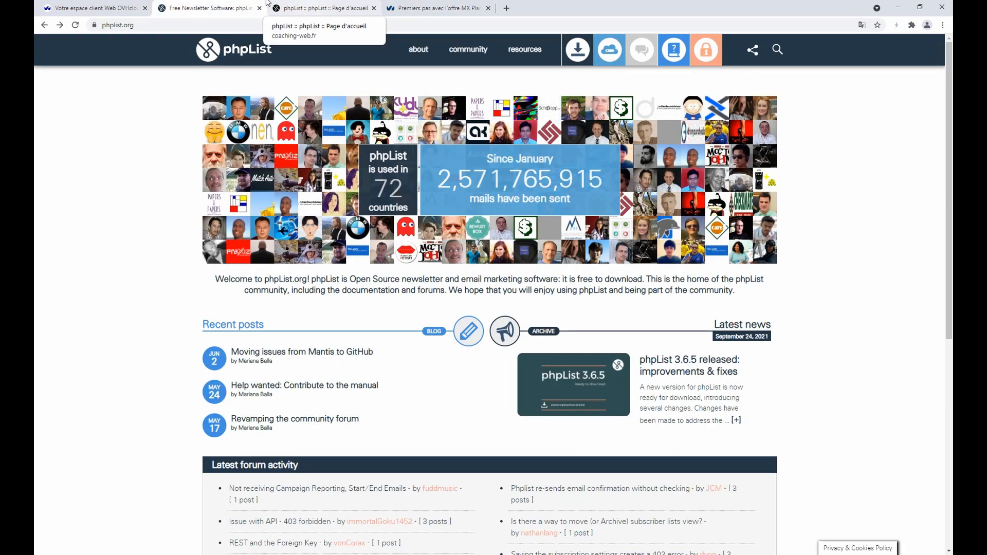
{"action": "left_click", "coordinate": [441, 8]}
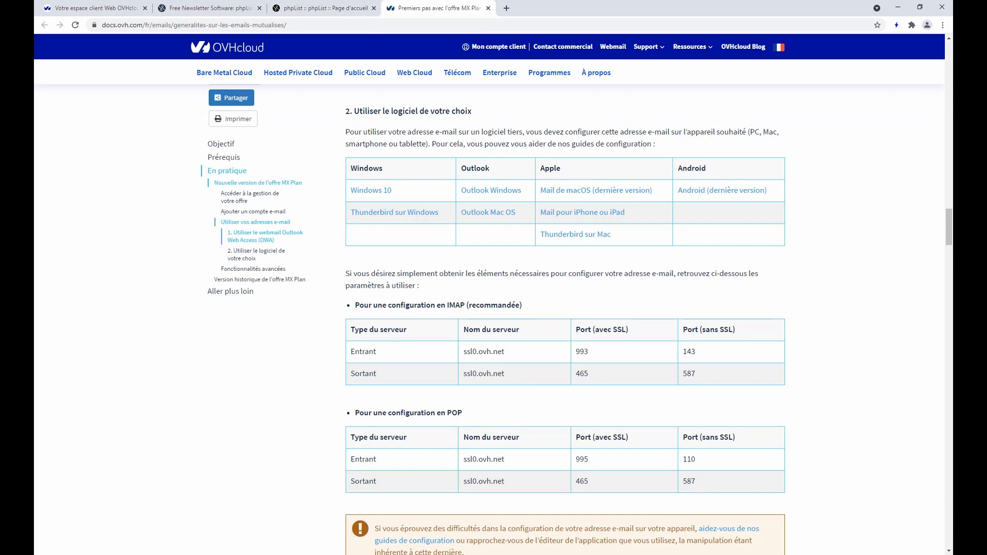
{"action": "left_click", "coordinate": [412, 530]}
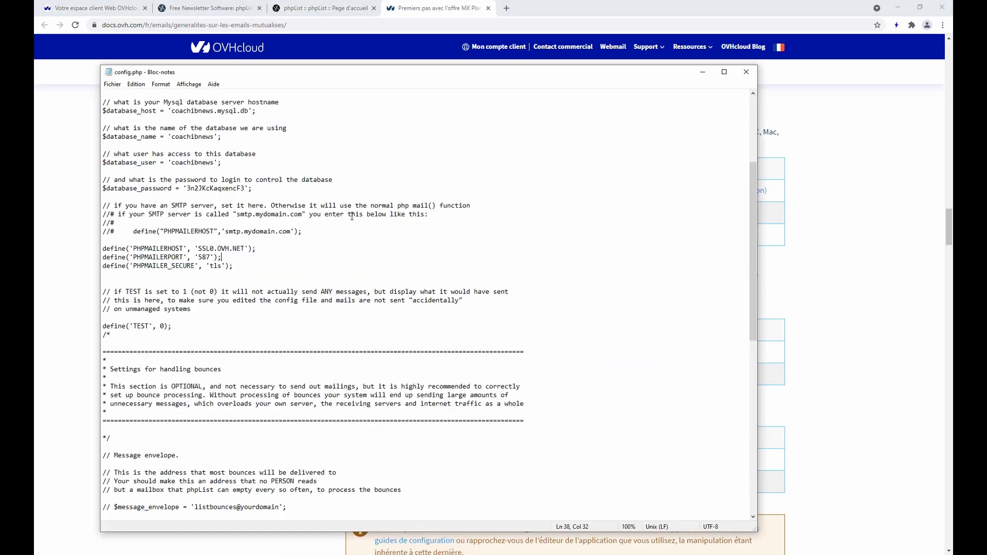
Paste a $phpmailer_smtpuser line with the SMTP account e-mail below PHPMAILER_SECURE in config.php
{"action": "left_click", "coordinate": [234, 265]}
{"action": "key", "text": "Return"}
{"action": "key", "text": "Return"}
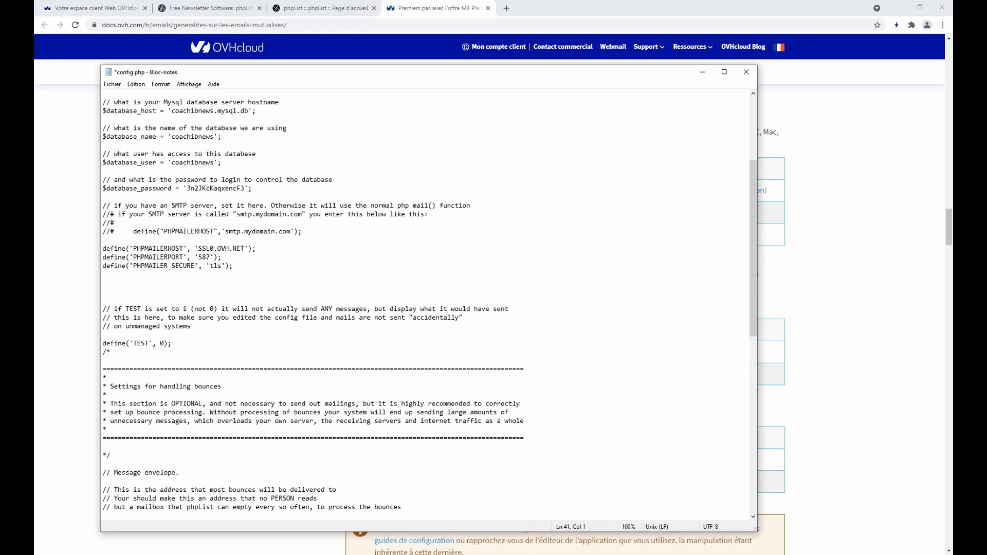
{"action": "key", "text": "alt+Tab"}
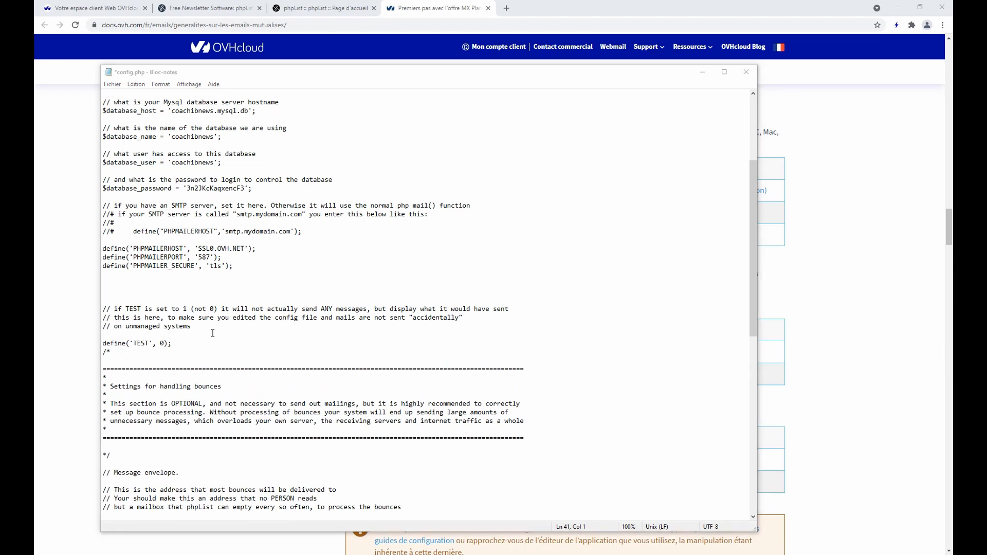
{"action": "key", "text": "alt+Tab"}
{"action": "key", "text": "ctrl+v"}
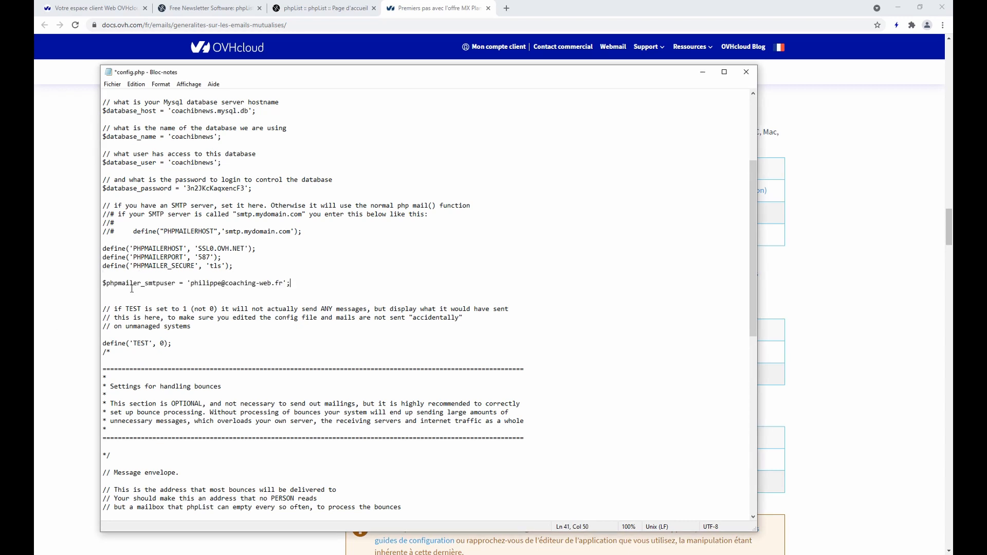
{"action": "key", "text": "Return"}
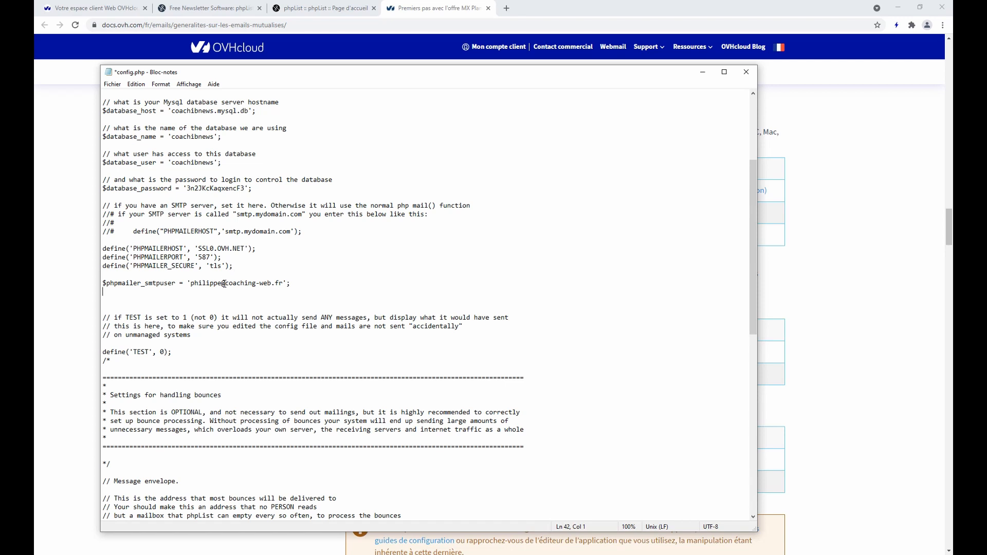
Paste the $phpmailer_smtppassword line with the account password, then save config.php
{"action": "key", "text": "alt+Tab"}
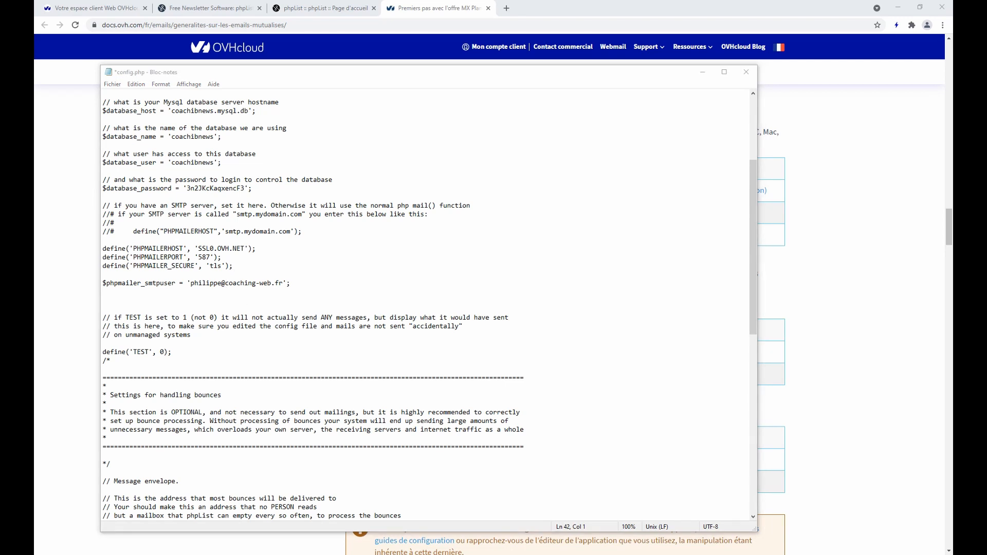
{"action": "key", "text": "alt+Tab"}
{"action": "key", "text": "ctrl+v"}
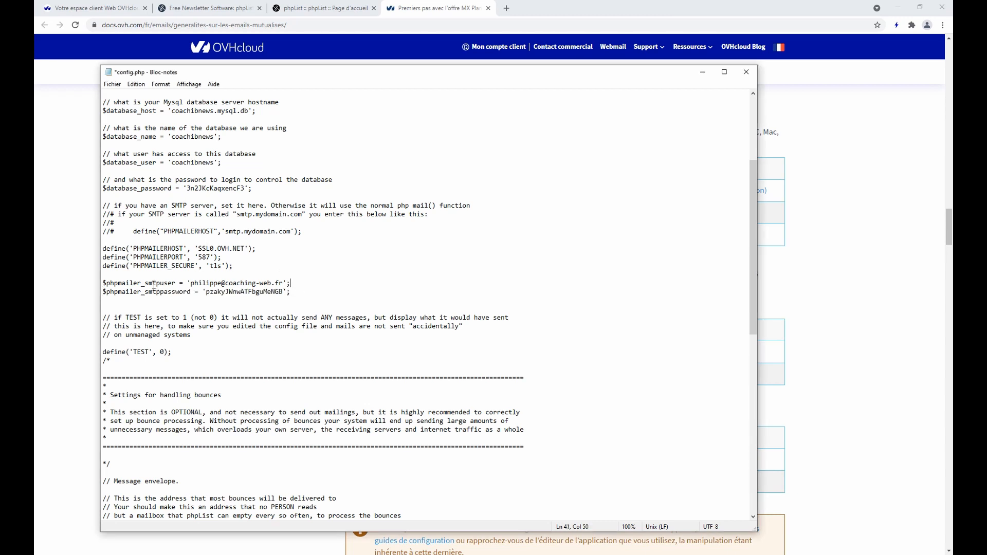
{"action": "left_click_drag", "start_coordinate": [144, 285], "coordinate": [175, 284]}
{"action": "left_click", "coordinate": [267, 256]}
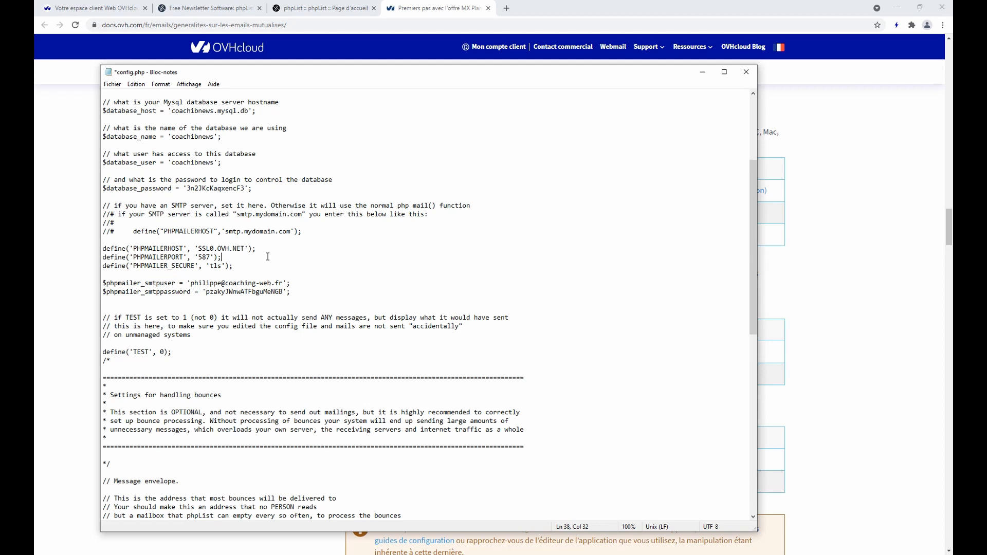
{"action": "left_click", "coordinate": [113, 83]}
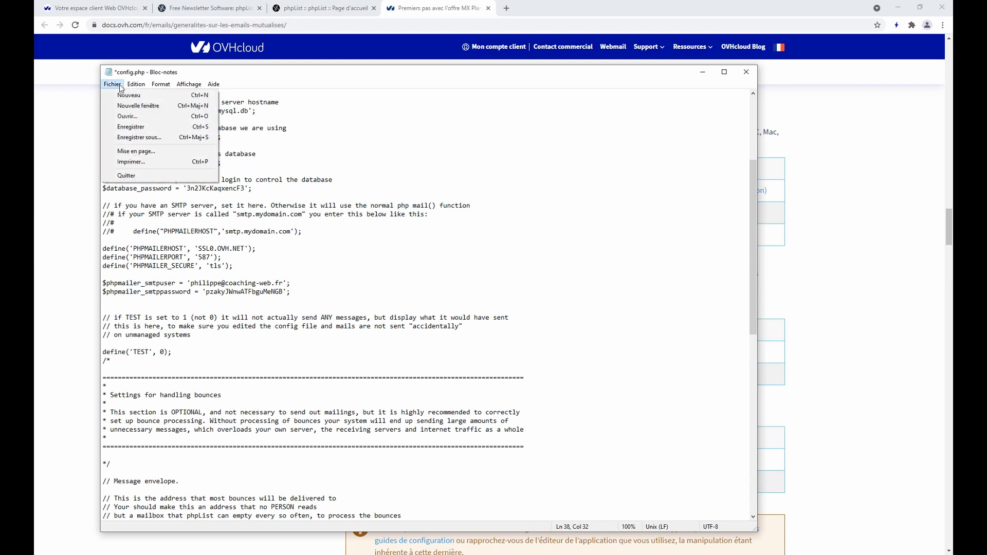
{"action": "left_click", "coordinate": [146, 129]}
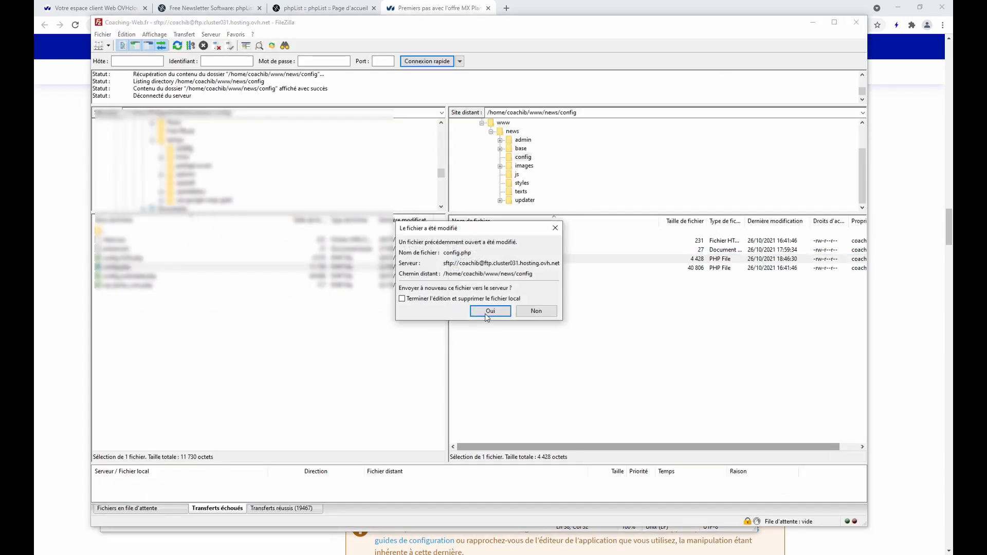
Confirm re-uploading the modified config.php (now 4 529 bytes) and switch back to the phpList tab
{"action": "left_click", "coordinate": [489, 311]}
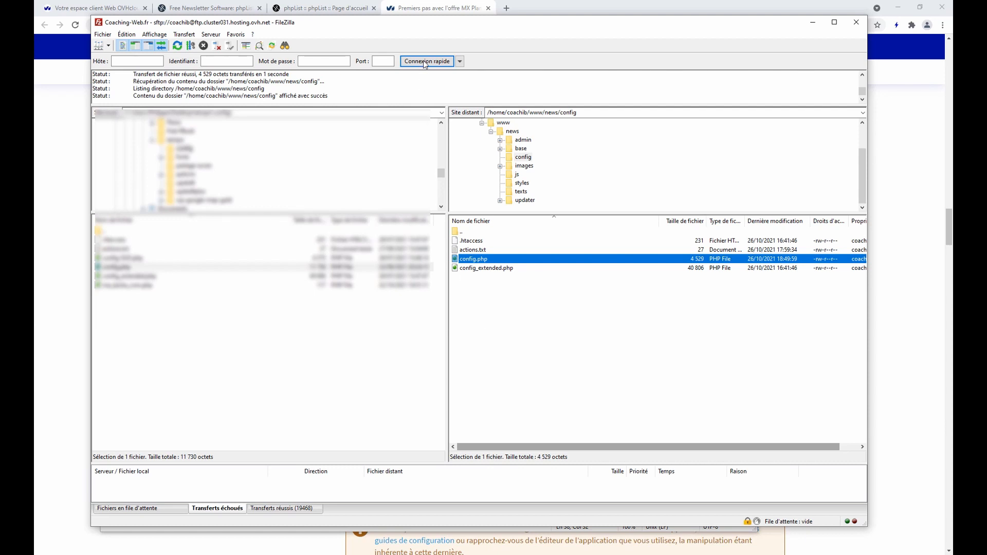
{"action": "left_click", "coordinate": [428, 8]}
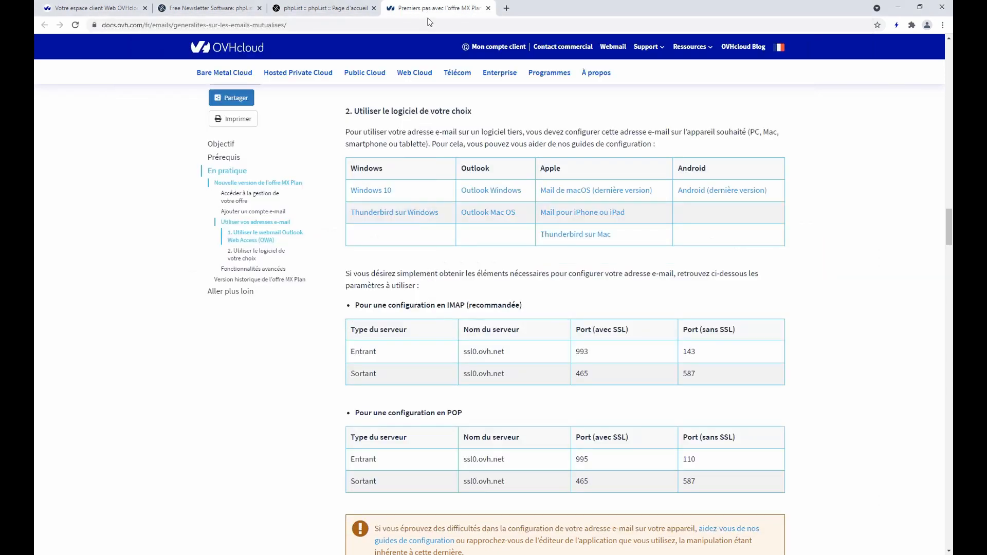
{"action": "left_click", "coordinate": [329, 7]}
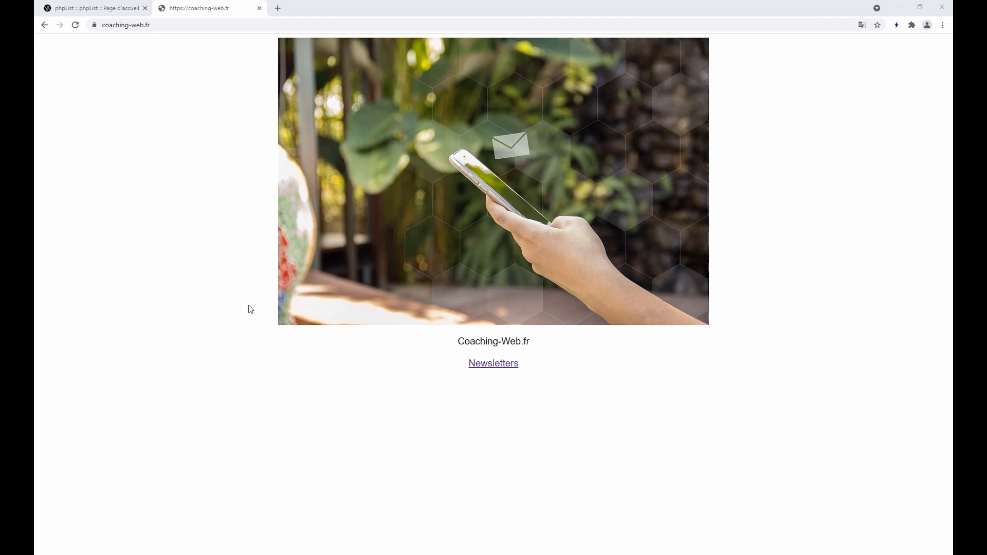
Open the Newsletters subscription form and enter the test e-mail address
{"action": "left_click", "coordinate": [488, 367]}
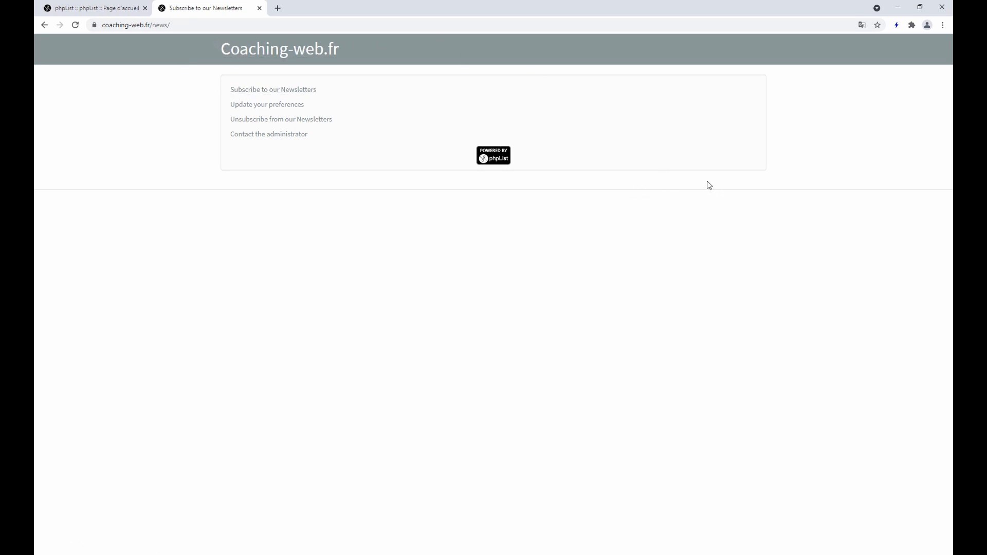
{"action": "left_click", "coordinate": [264, 90]}
{"action": "left_click", "coordinate": [335, 119]}
{"action": "left_click", "coordinate": [360, 140]}
{"action": "left_click_drag", "start_coordinate": [348, 119], "coordinate": [323, 124]}
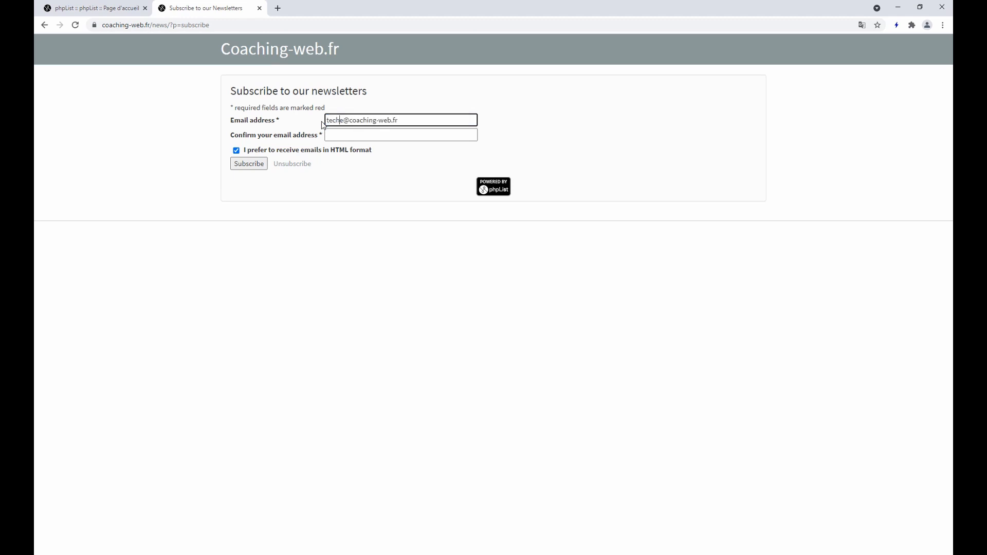
{"action": "key", "text": "Delete"}
{"action": "key", "text": "End"}
Repeat the address in the Confirm field, subscribe, and select the e-mailed confirmation link
{"action": "key", "text": "Tab"}
{"action": "key", "text": "ctrl+v"}
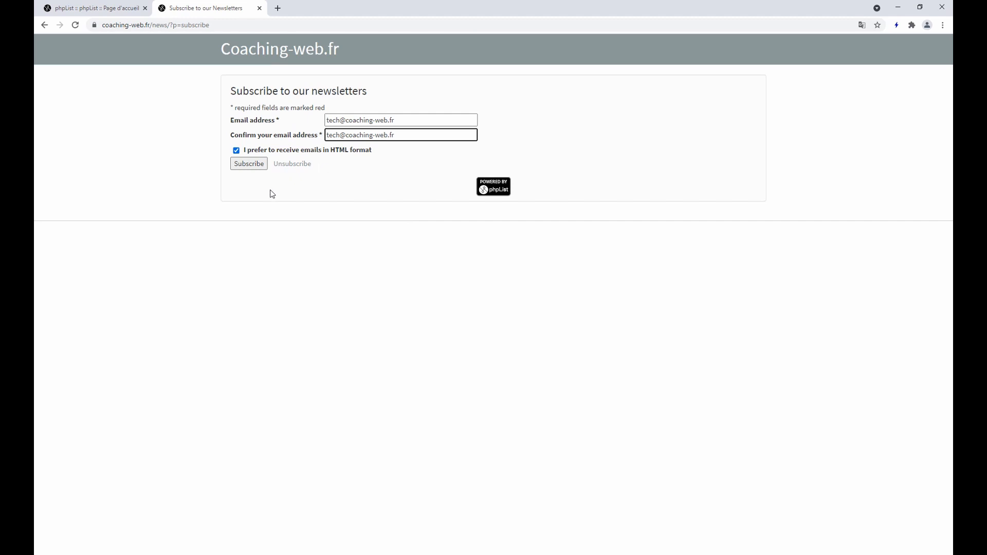
{"action": "left_click", "coordinate": [260, 165]}
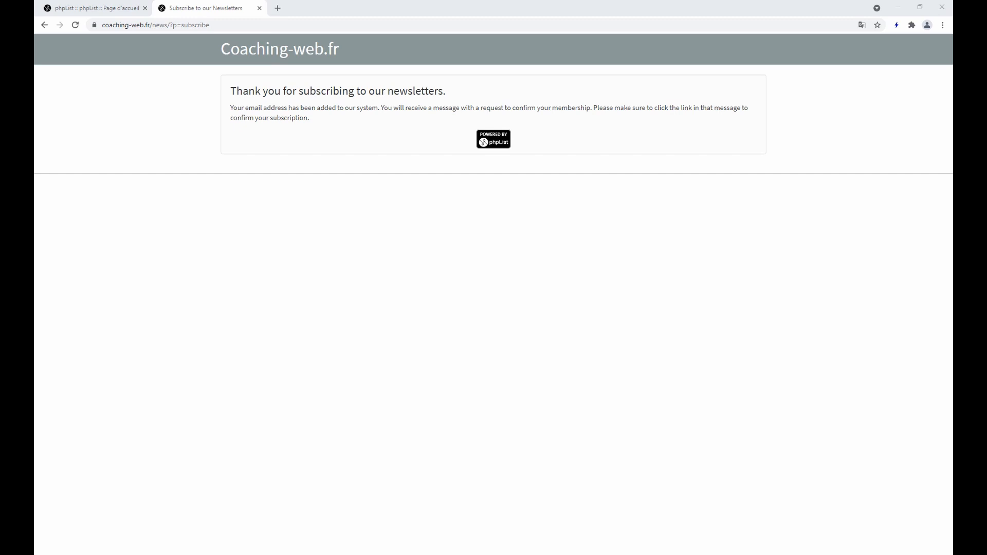
{"action": "left_click_drag", "start_coordinate": [483, 338], "coordinate": [184, 335]}
Open the copied confirmation link in the browser to confirm the subscription
{"action": "key", "text": "ctrl+c"}
{"action": "key", "text": "alt+Tab"}
{"action": "left_click", "coordinate": [277, 24]}
{"action": "key", "text": "ctrl+v"}
{"action": "key", "text": "Return"}
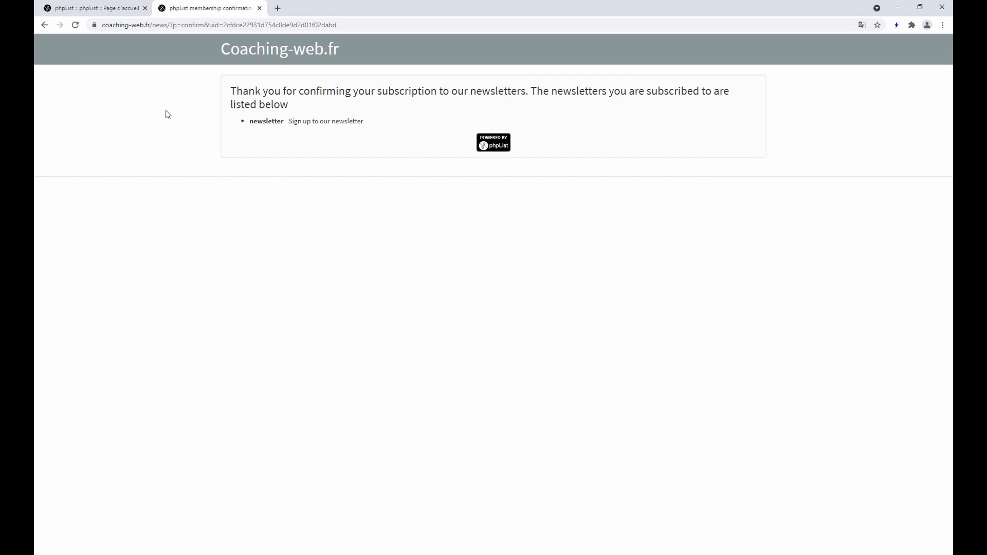
Minimize eM Client and go to the phpList admin login page
{"action": "key", "text": "alt+Tab"}
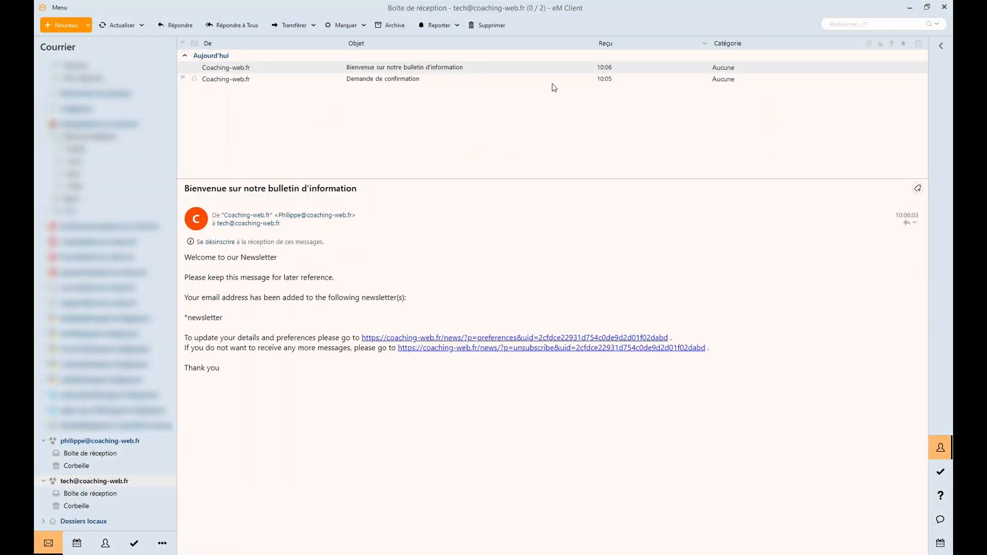
{"action": "left_click", "coordinate": [911, 9]}
{"action": "left_click", "coordinate": [106, 6]}
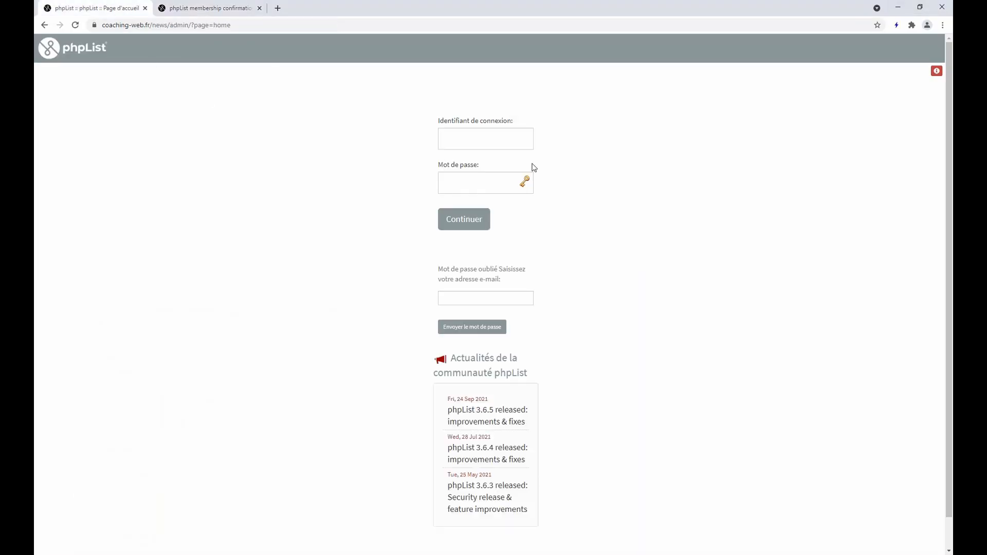
{"action": "left_click", "coordinate": [480, 139]}
Log in to the phpList admin area with the saved login name and password
{"action": "left_click", "coordinate": [471, 174]}
{"action": "left_click", "coordinate": [471, 180]}
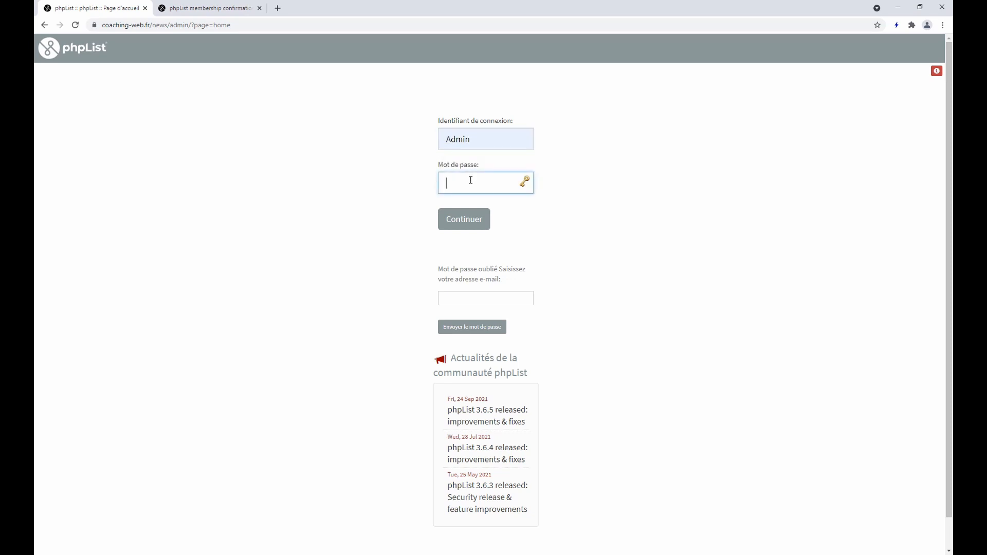
{"action": "left_click", "coordinate": [464, 219]}
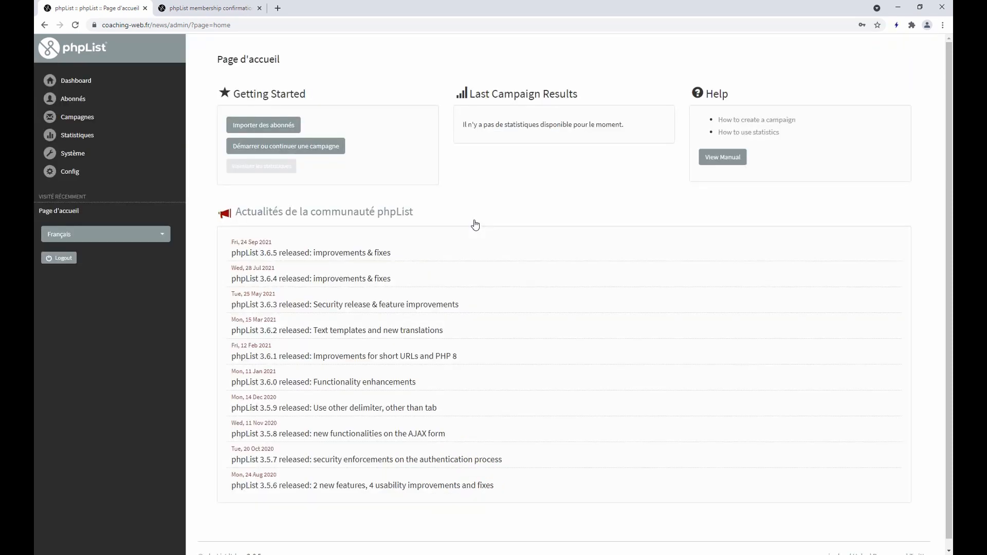
Open the test subscriber under Abonnés, check its newsletter list membership, and return to Dashboard
{"action": "left_click", "coordinate": [73, 99]}
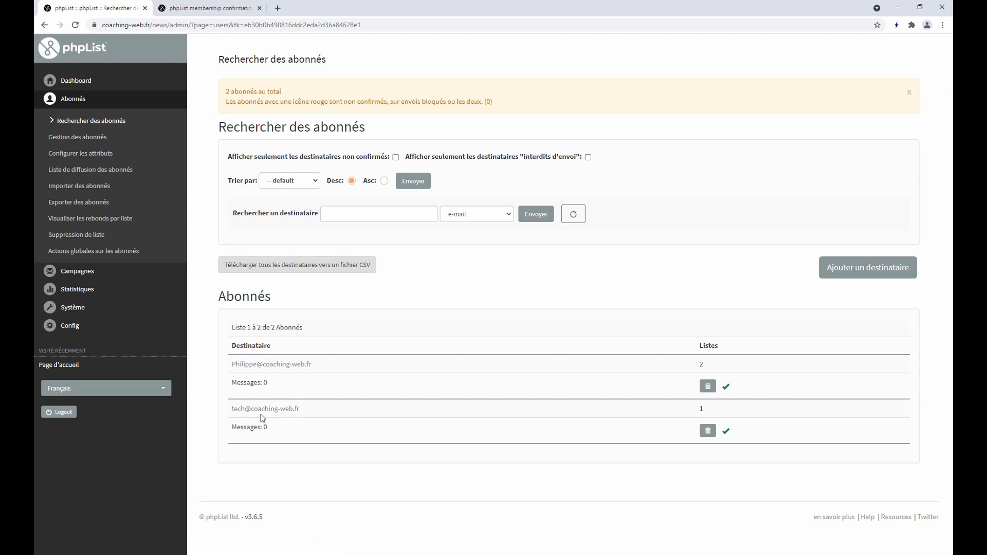
{"action": "left_click", "coordinate": [279, 410]}
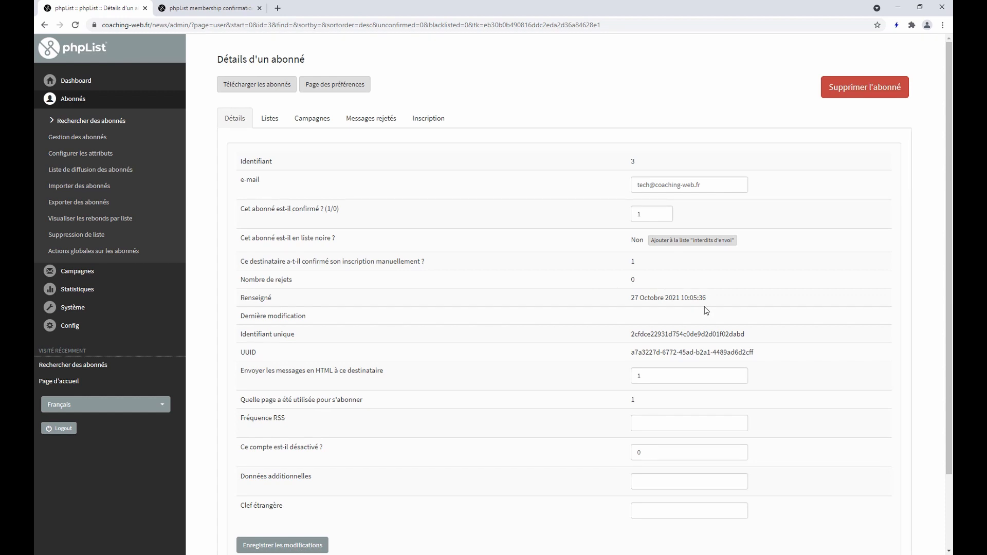
{"action": "left_click", "coordinate": [267, 123]}
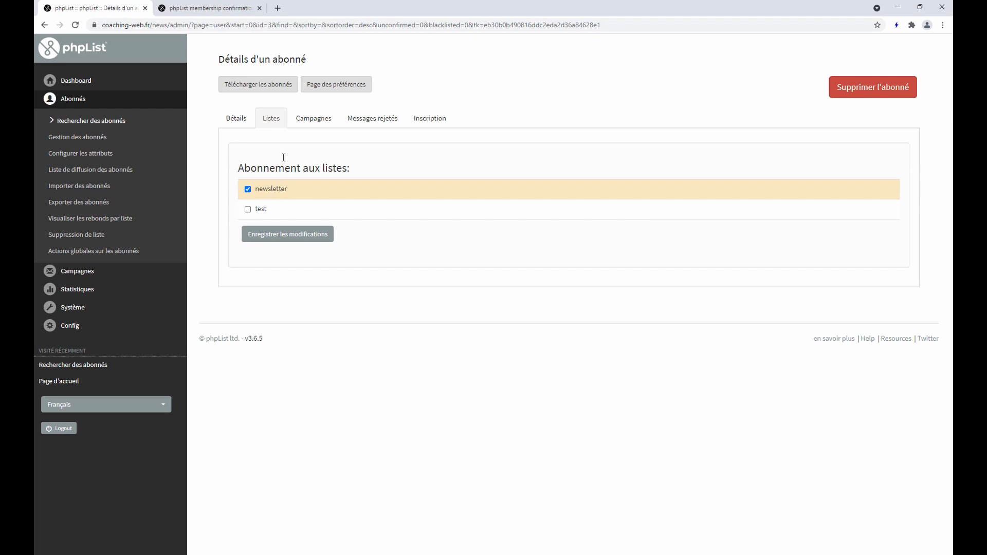
{"action": "left_click", "coordinate": [85, 85]}
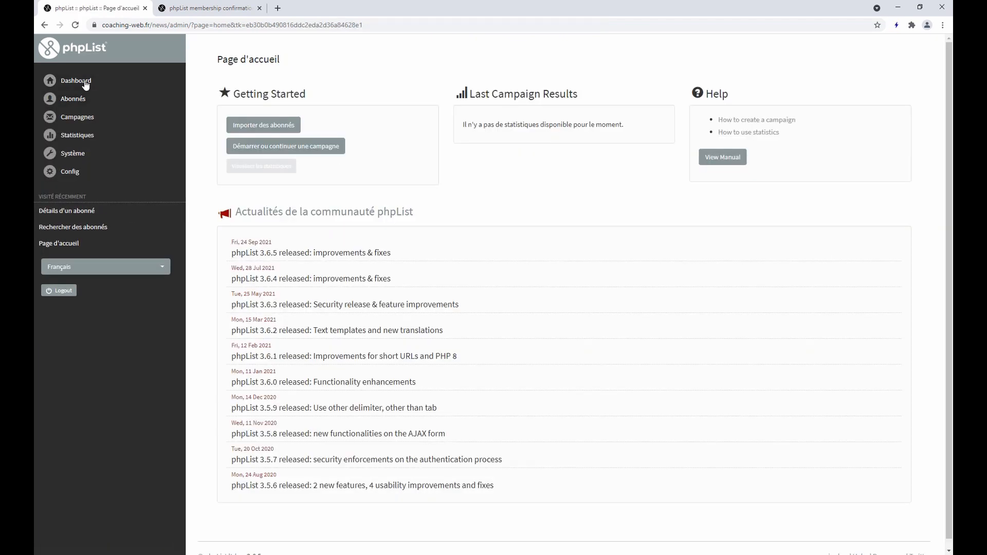
Start a new campaign with subject Test 01 and sender trimmed to Coaching-web.fr
{"action": "left_click", "coordinate": [78, 118]}
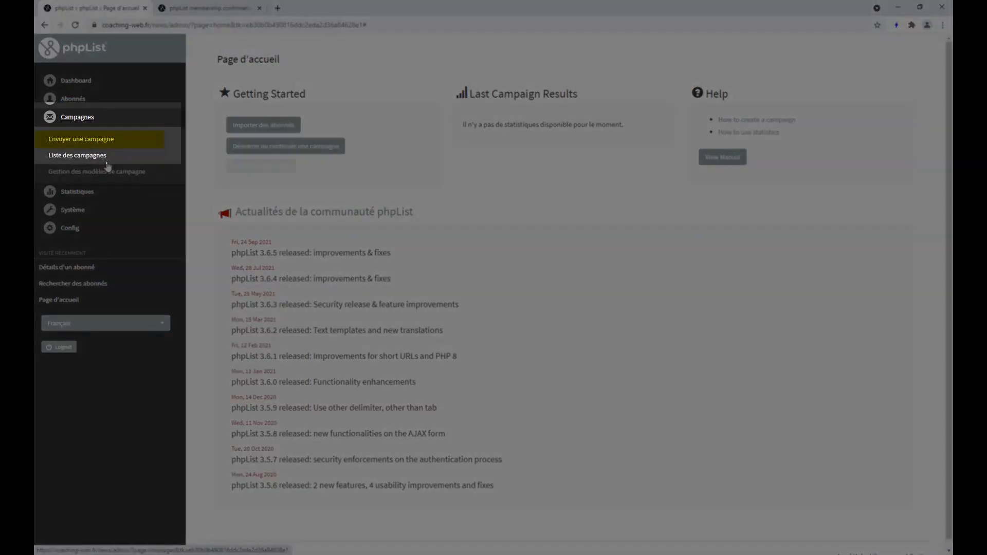
{"action": "left_click", "coordinate": [96, 146]}
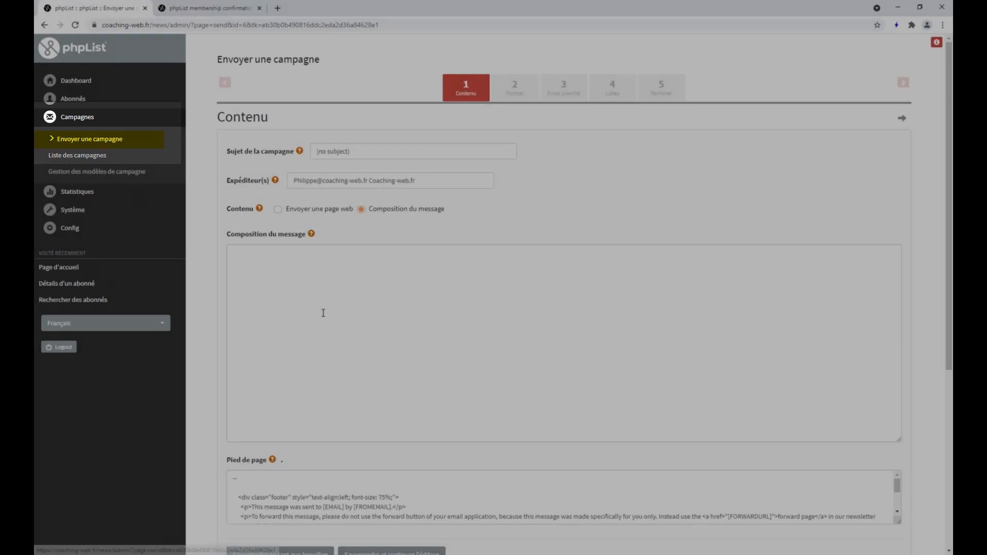
{"action": "left_click", "coordinate": [363, 153]}
{"action": "left_click", "coordinate": [336, 168]}
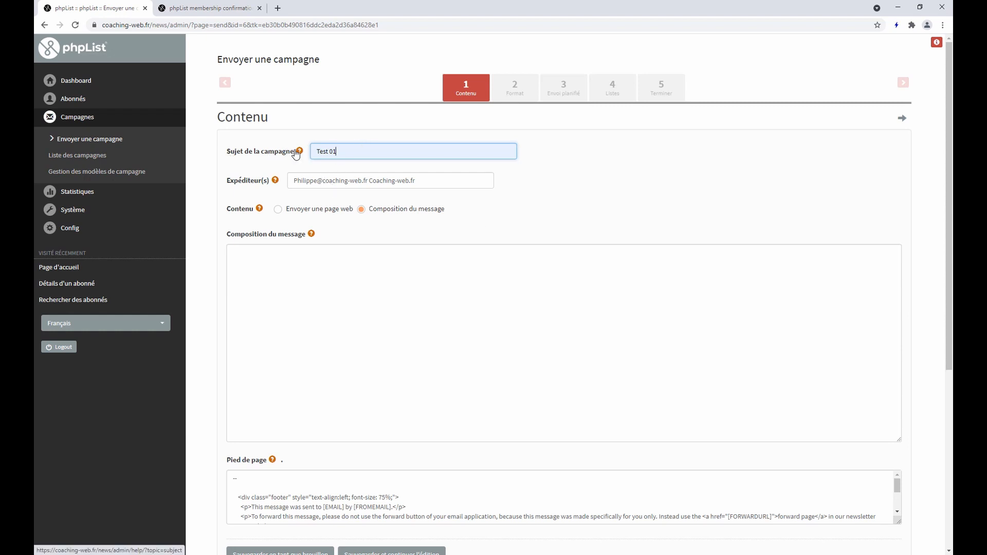
{"action": "left_click", "coordinate": [356, 181]}
{"action": "left_click_drag", "start_coordinate": [367, 181], "coordinate": [290, 181]}
{"action": "key", "text": "BackSpace"}
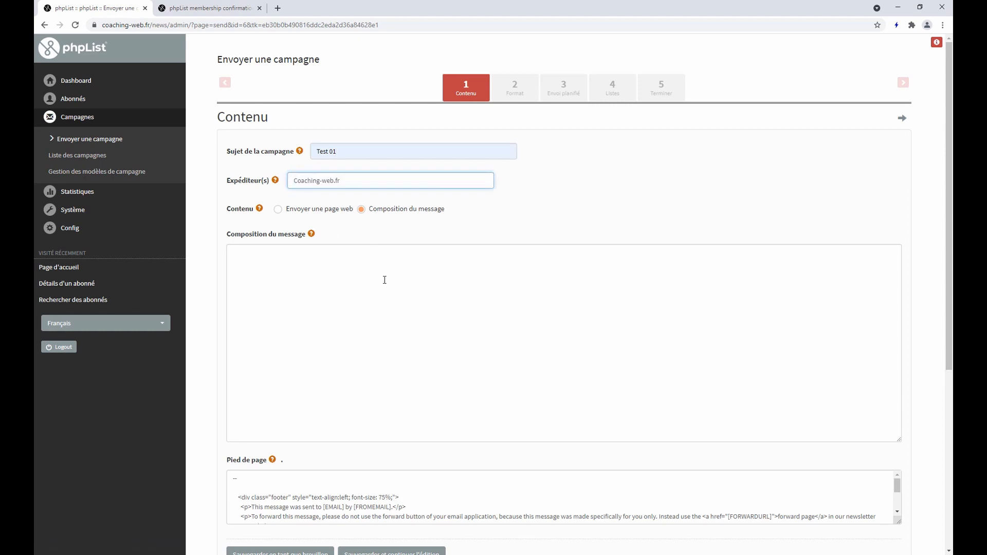
Write the message 'Bonjour, envoi de test 01', title it Cpgne 01, and save
{"action": "left_click", "coordinate": [389, 265]}
{"action": "type", "text": "Bonjour"}
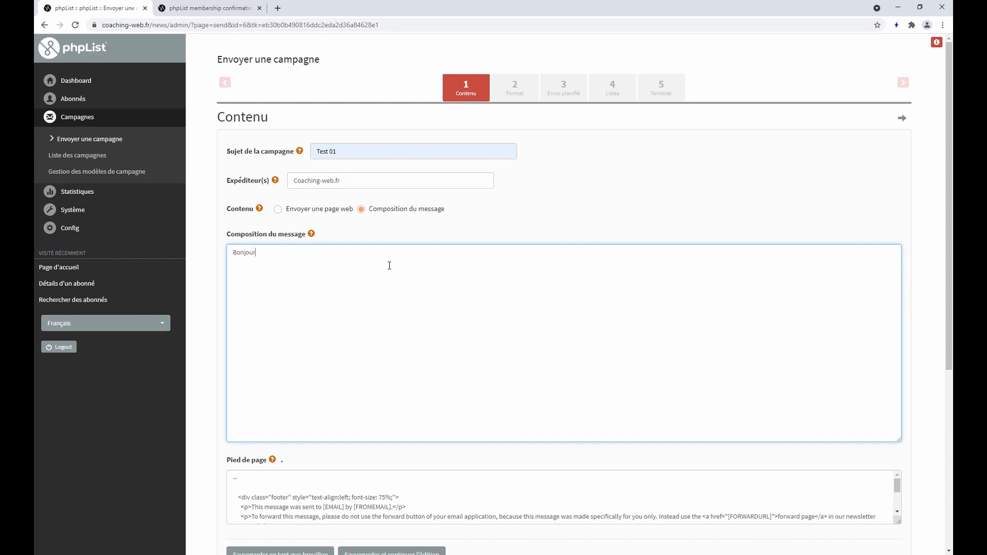
{"action": "type", "text": ", envoi de test 01"}
{"action": "scroll", "coordinate": [309, 373], "scroll_direction": "down", "scroll_amount": 5}
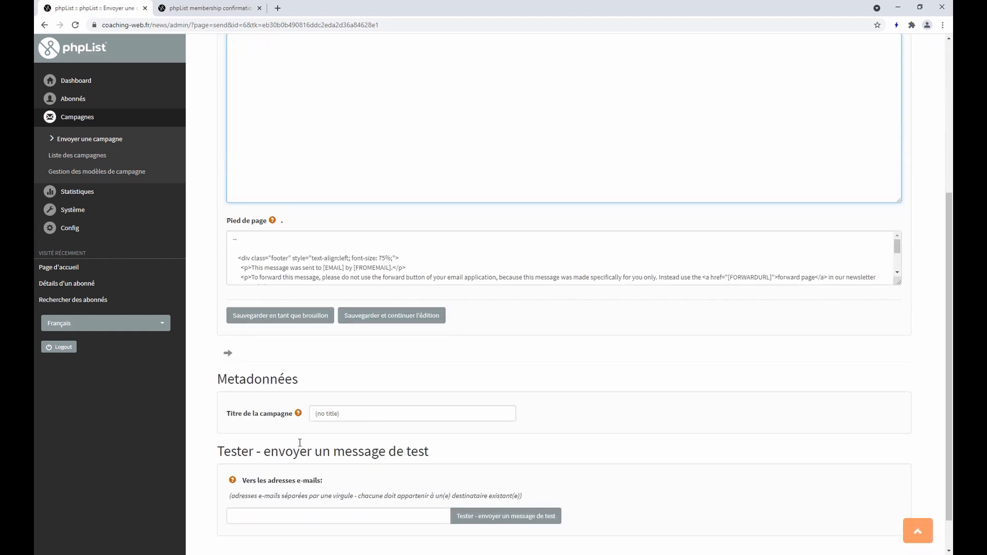
{"action": "left_click", "coordinate": [352, 420]}
{"action": "left_click", "coordinate": [348, 434]}
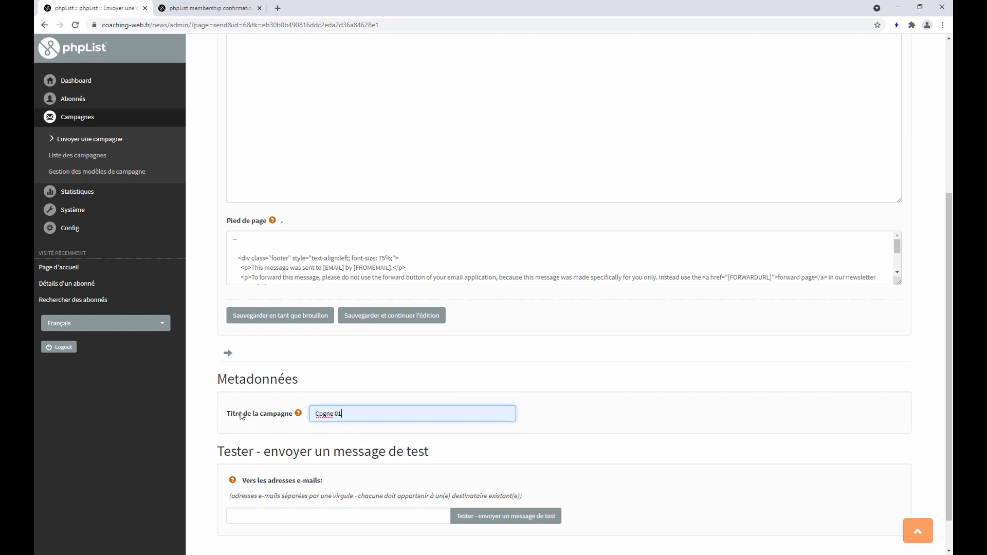
{"action": "key", "text": "Return"}
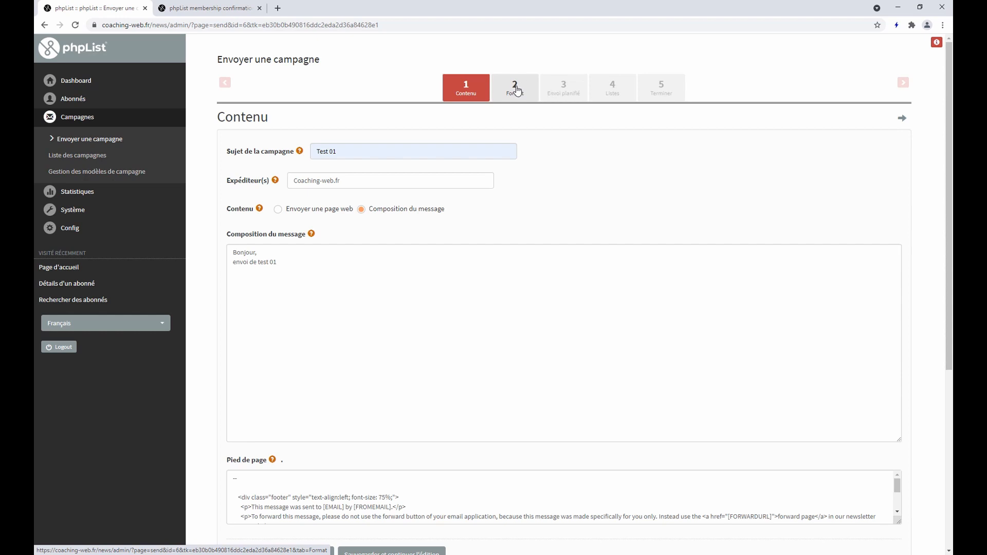
Target the Cpgne 01 campaign at the newsletter list and queue it for sending
{"action": "left_click", "coordinate": [516, 89]}
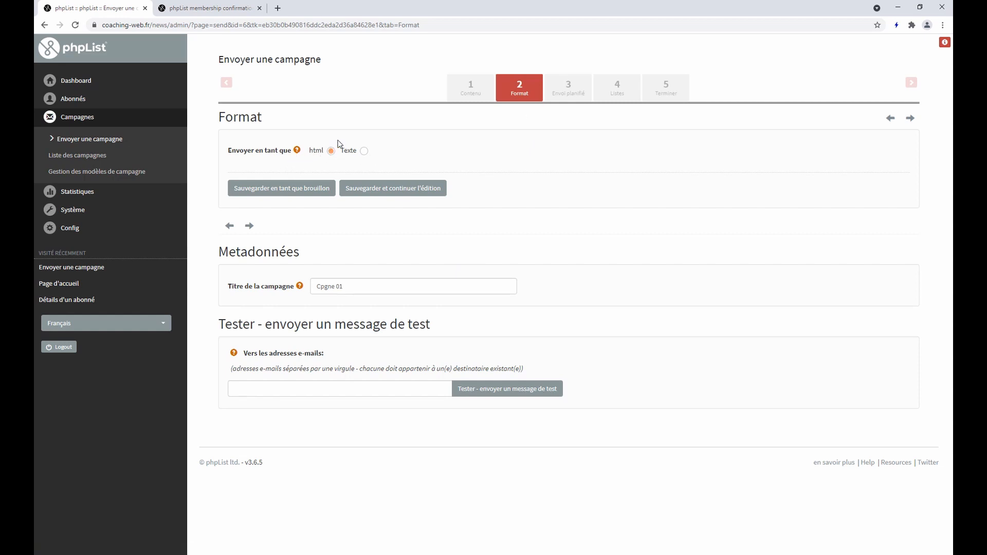
{"action": "left_click", "coordinate": [573, 94]}
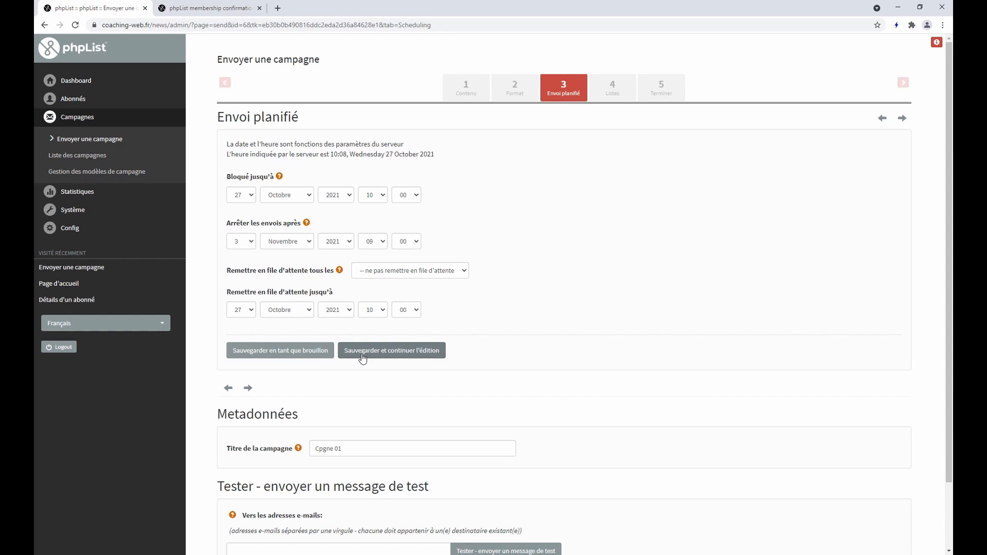
{"action": "left_click", "coordinate": [611, 90]}
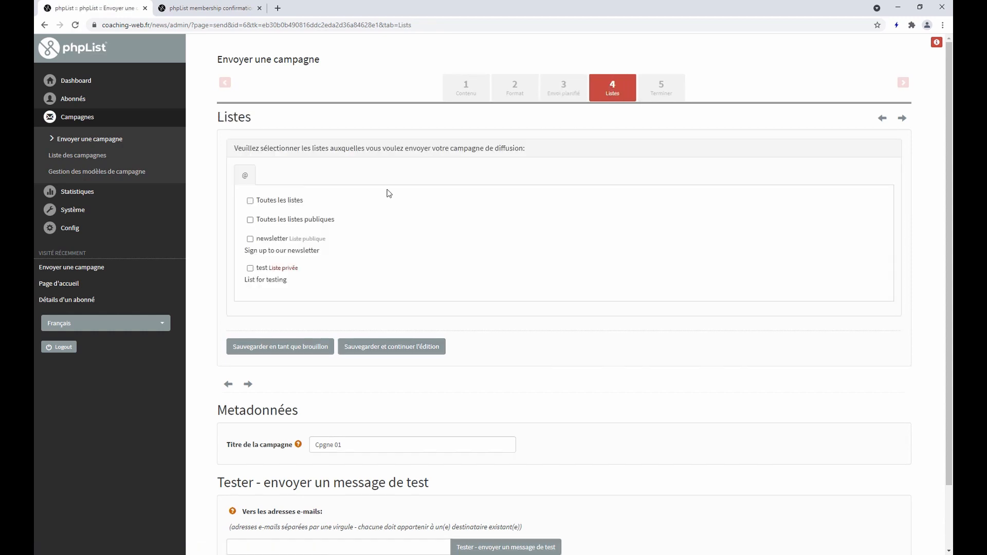
{"action": "left_click", "coordinate": [250, 240]}
{"action": "left_click", "coordinate": [369, 346]}
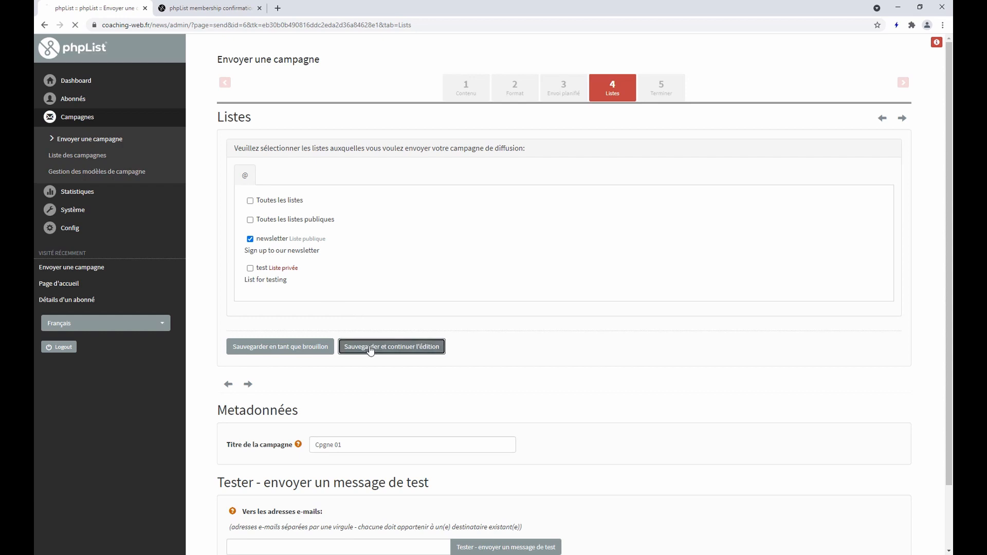
{"action": "left_click", "coordinate": [662, 96]}
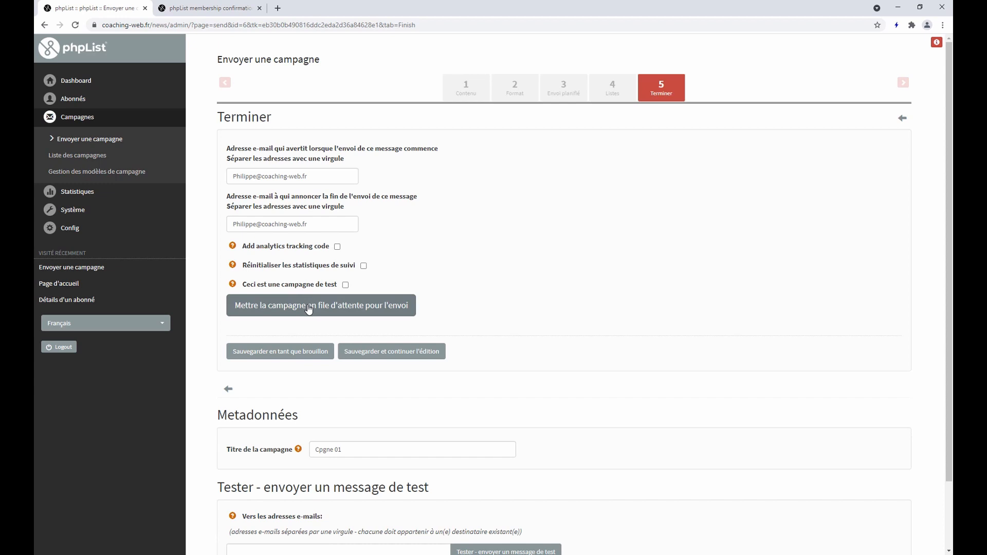
{"action": "left_click", "coordinate": [345, 315]}
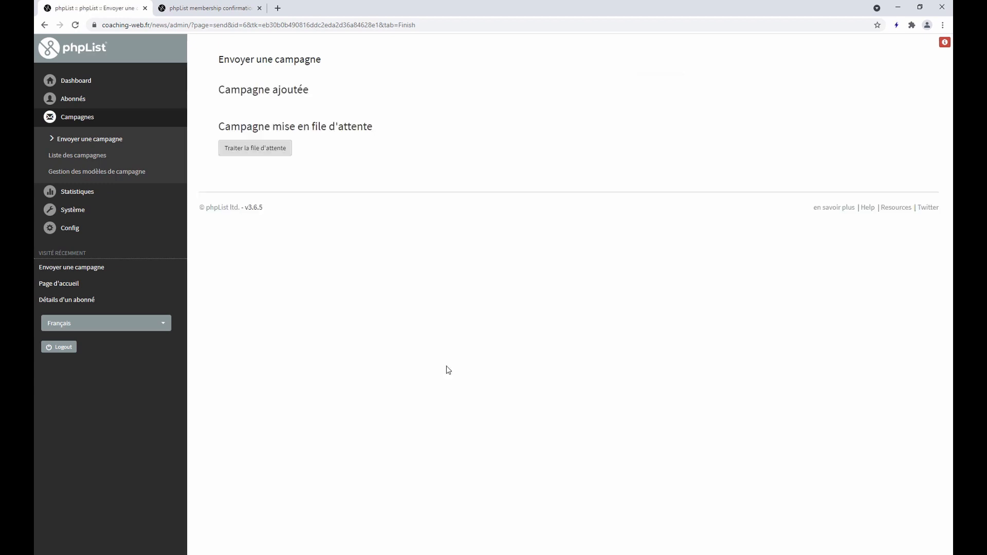
Process the phpList send queue until it shows 2 / 2 Terminé, then switch to eM Client
{"action": "left_click", "coordinate": [260, 152]}
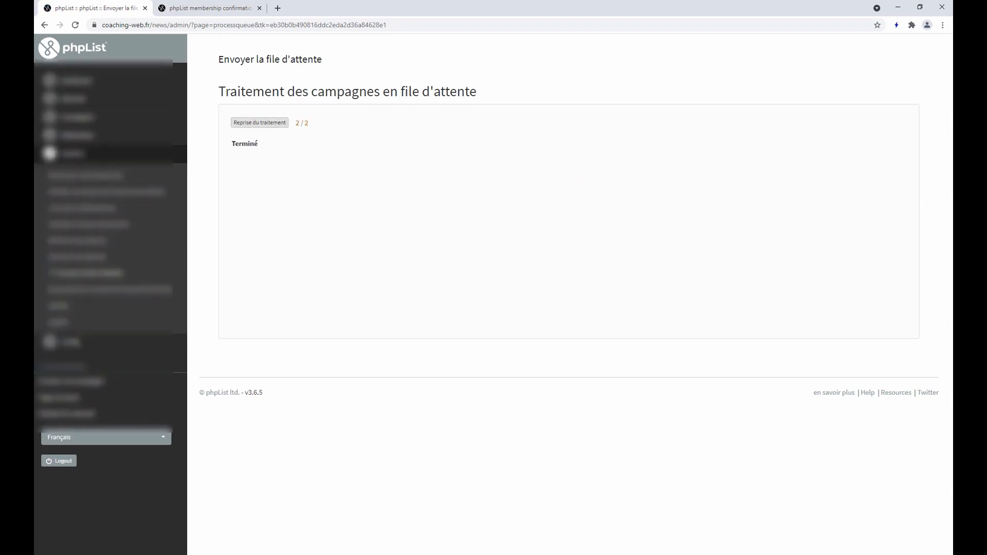
{"action": "key", "text": "alt+Tab"}
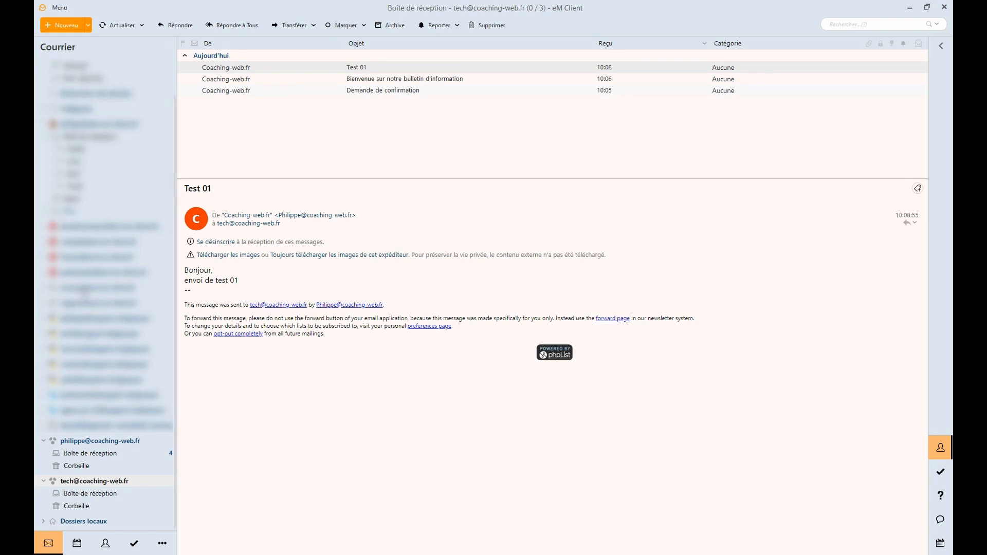
Read the Campagne démarrée, Campagne terminée, queue report and Test 01 emails in the sender's inbox, then minimise eM Client
{"action": "scroll", "coordinate": [96, 399], "scroll_direction": "down", "scroll_amount": 1}
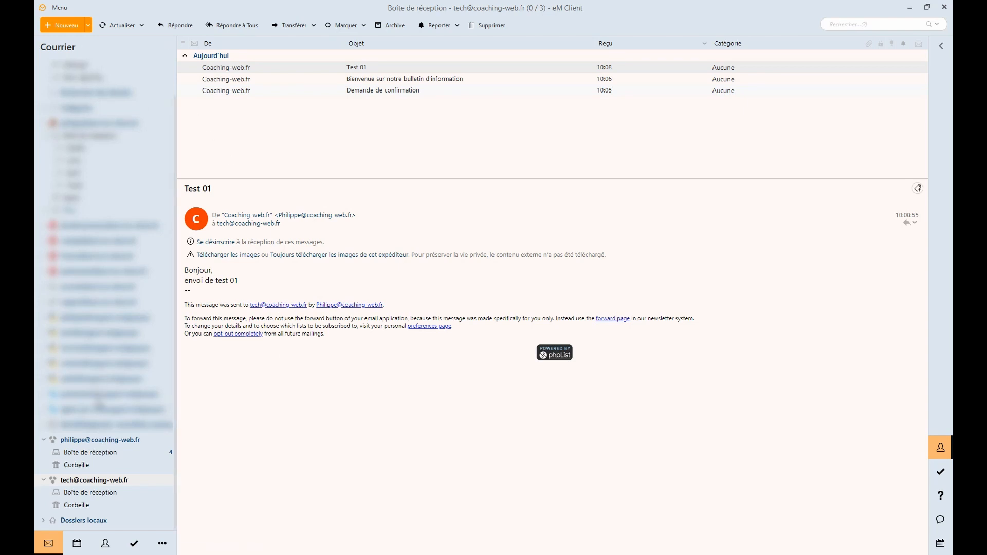
{"action": "left_click", "coordinate": [88, 452]}
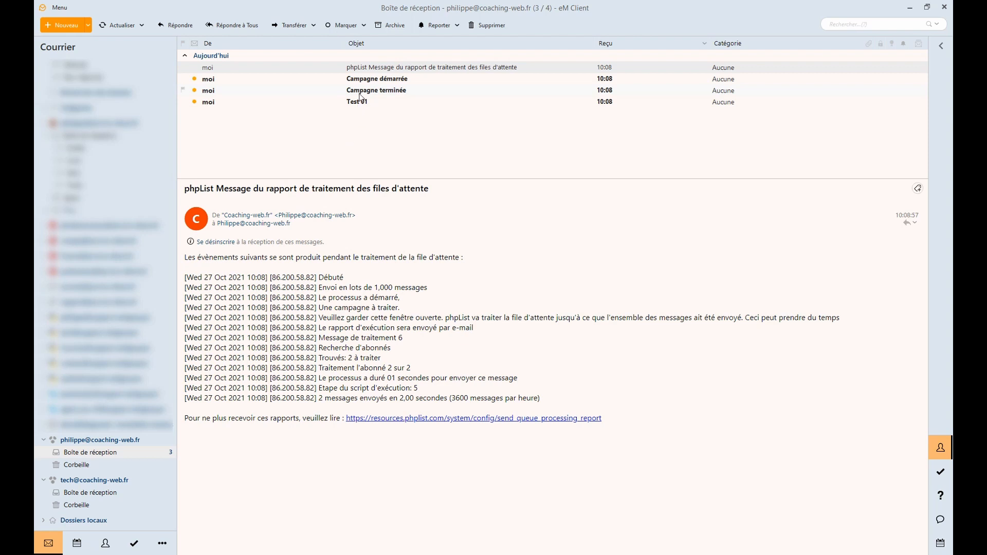
{"action": "left_click", "coordinate": [402, 80]}
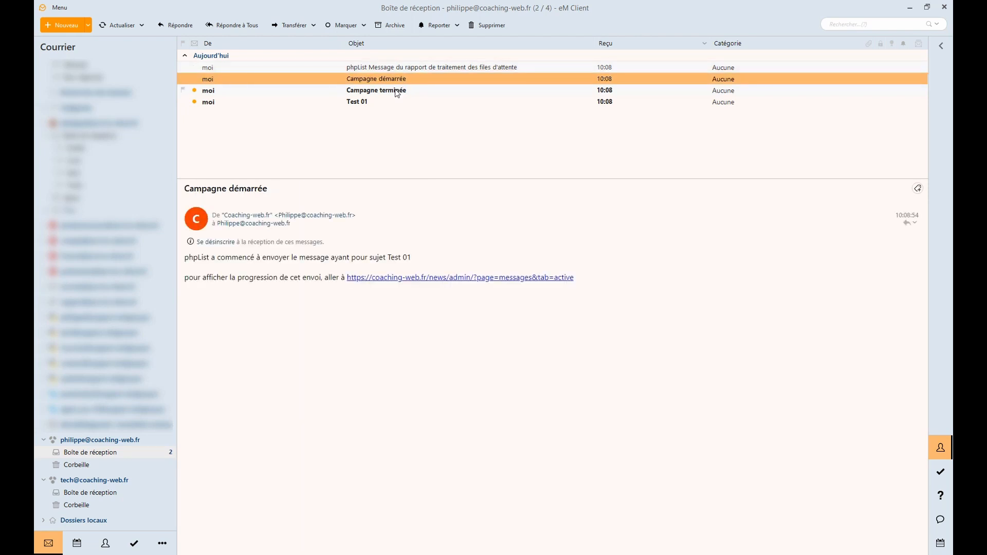
{"action": "left_click", "coordinate": [399, 92]}
{"action": "left_click", "coordinate": [404, 67]}
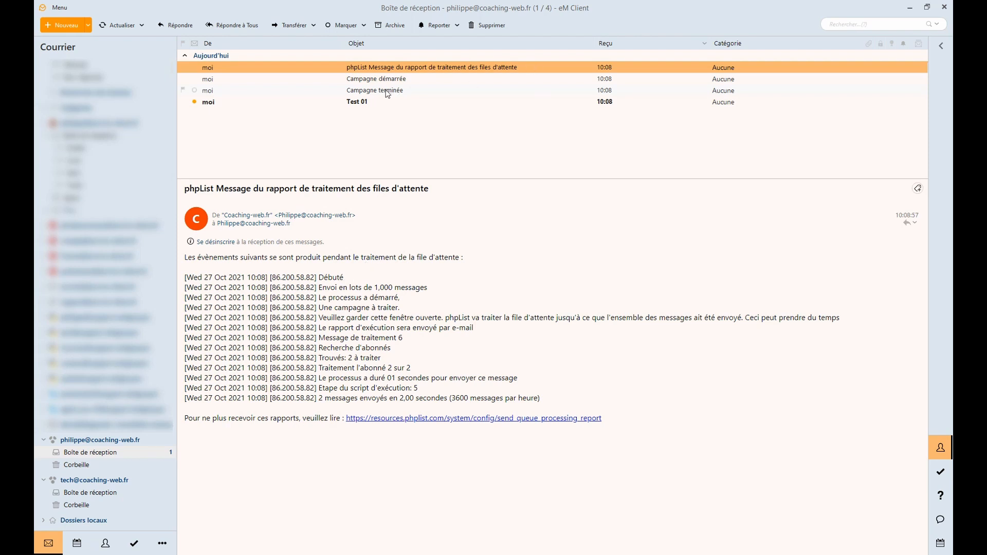
{"action": "left_click", "coordinate": [371, 101]}
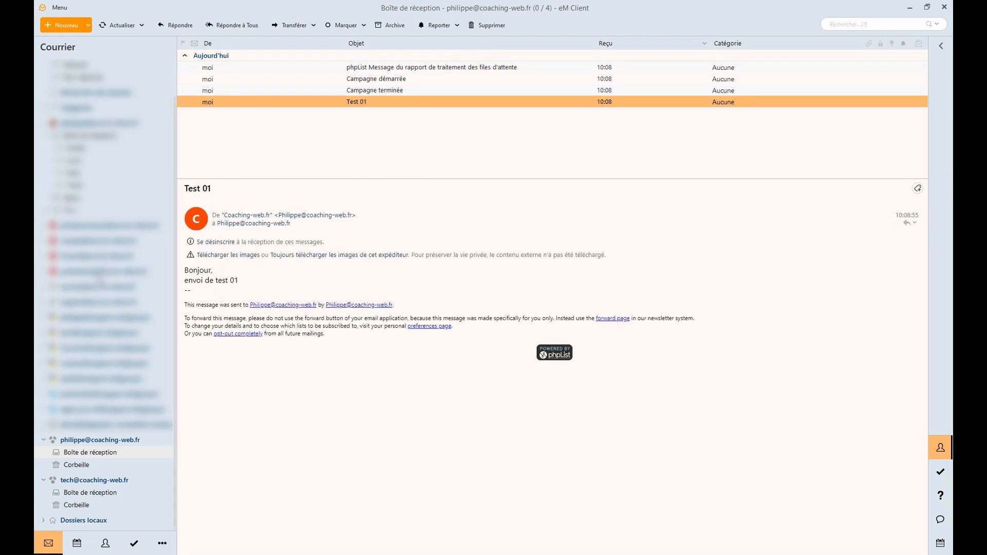
{"action": "left_click", "coordinate": [911, 8]}
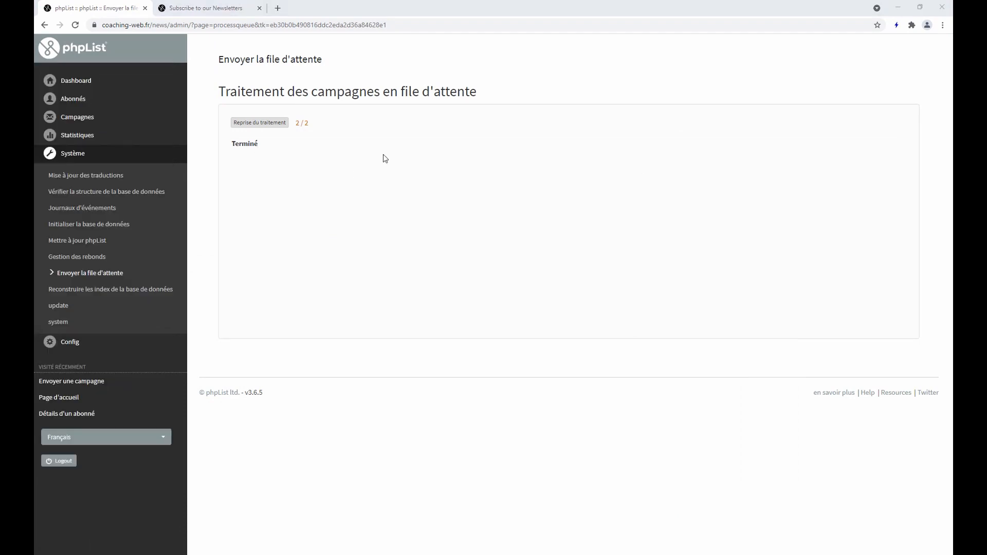